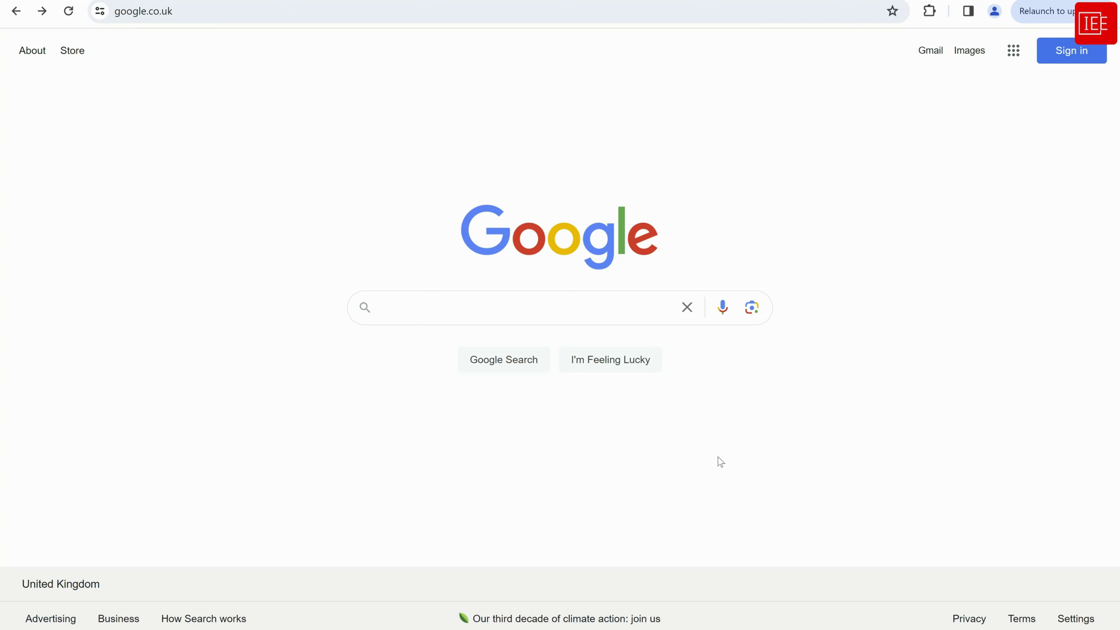
Search Google for 'nautobot documentation' and open the official docs.nautobot.com site
click(457, 312)
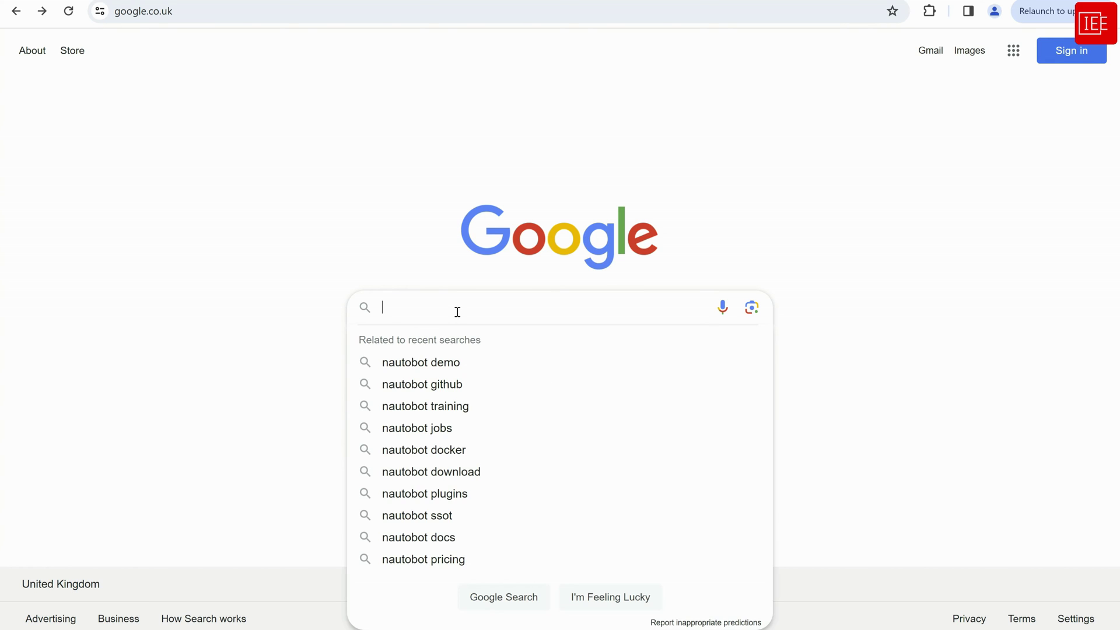
text(nautob)
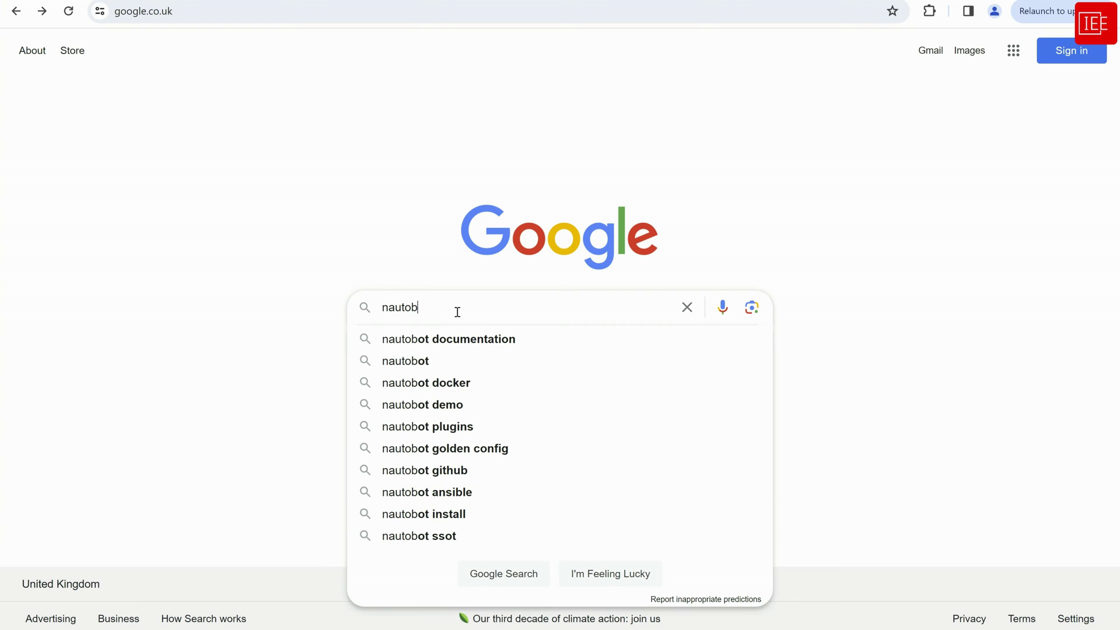
key(Down)
key(Return)
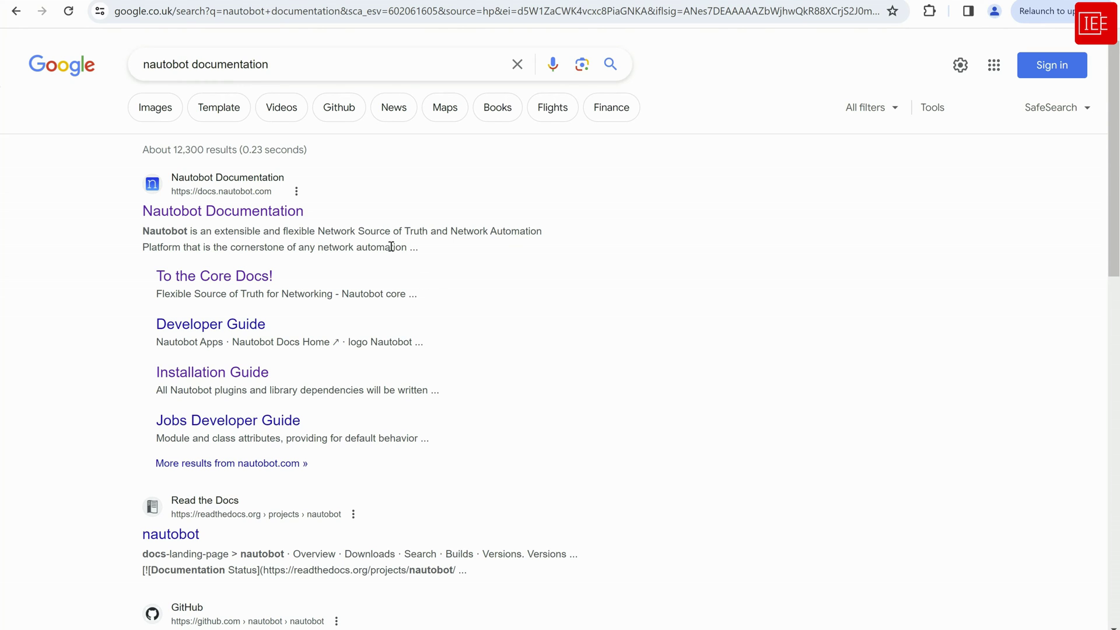
click(217, 213)
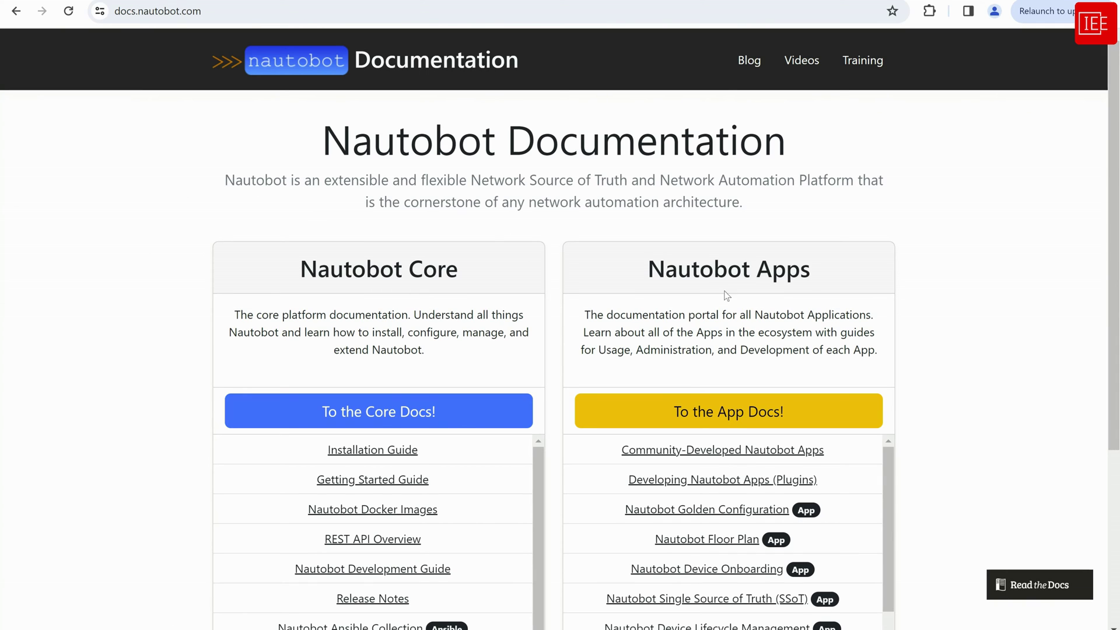
Go to the App Docs and scroll down to the Network to Code Nautobot Apps table
click(737, 424)
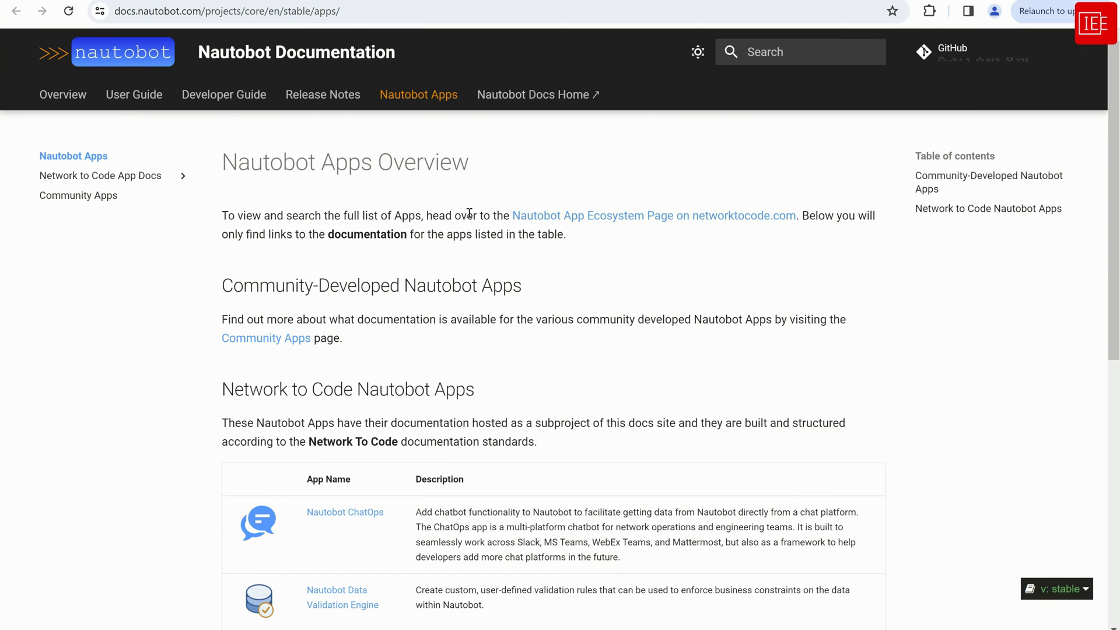
scroll(682, 379, down, 4)
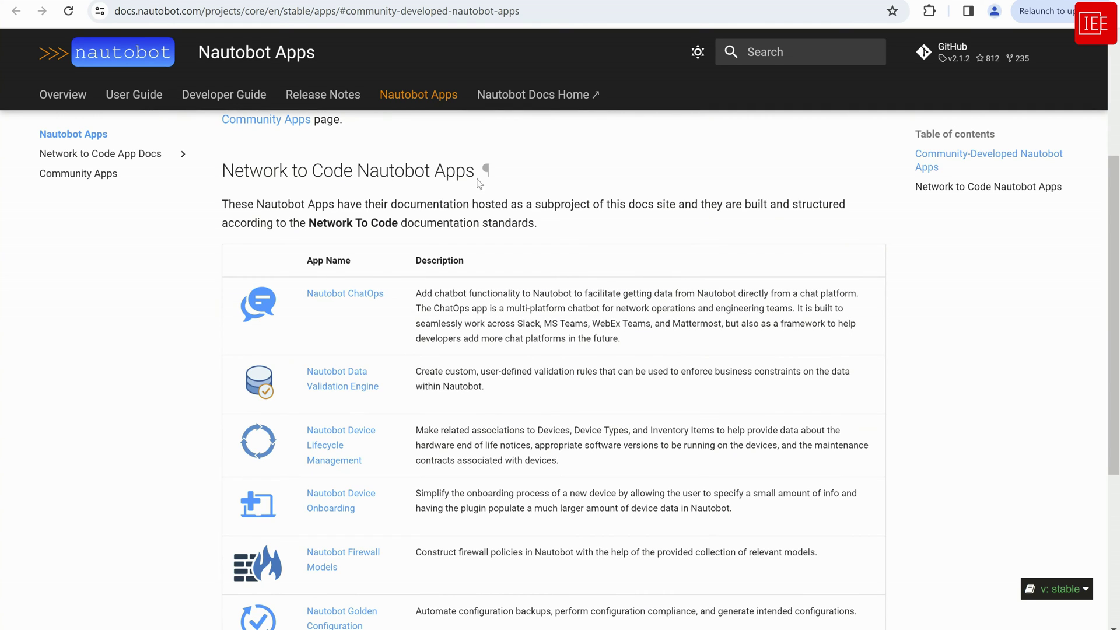
scroll(701, 225, down, 1)
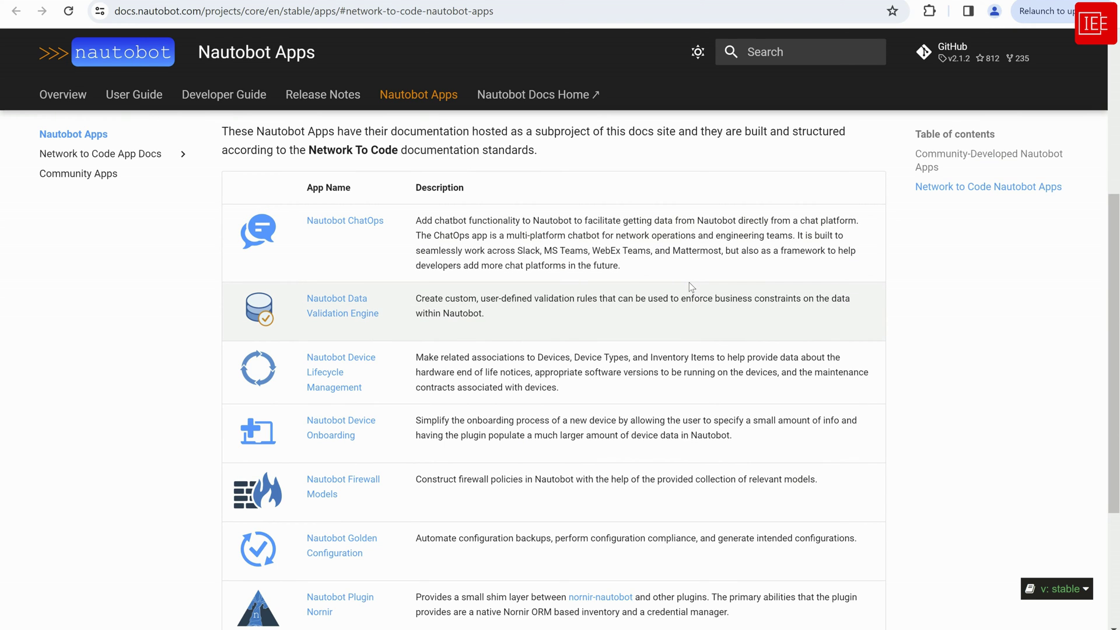
scroll(688, 283, down, 2)
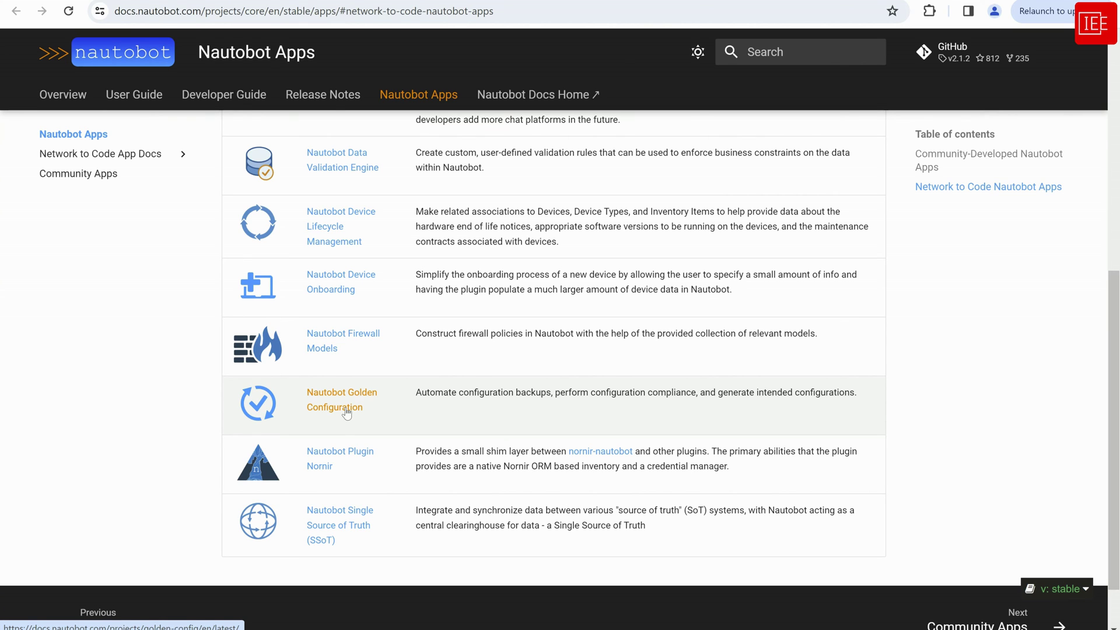
Open the Golden Configuration docs, then its Administrator Guide installation page
click(354, 411)
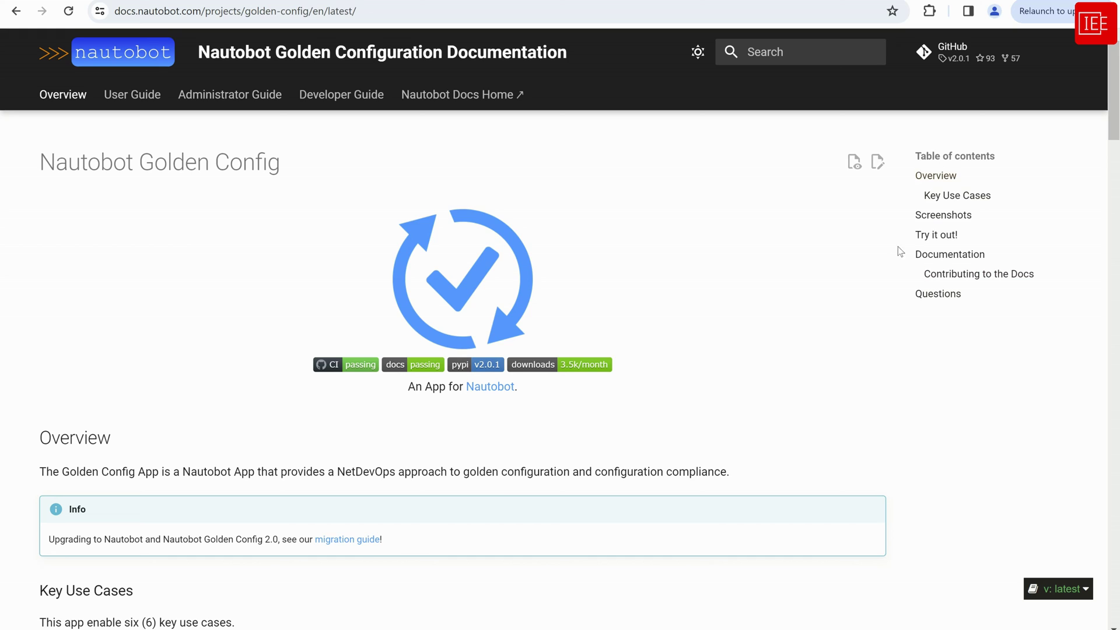
click(943, 255)
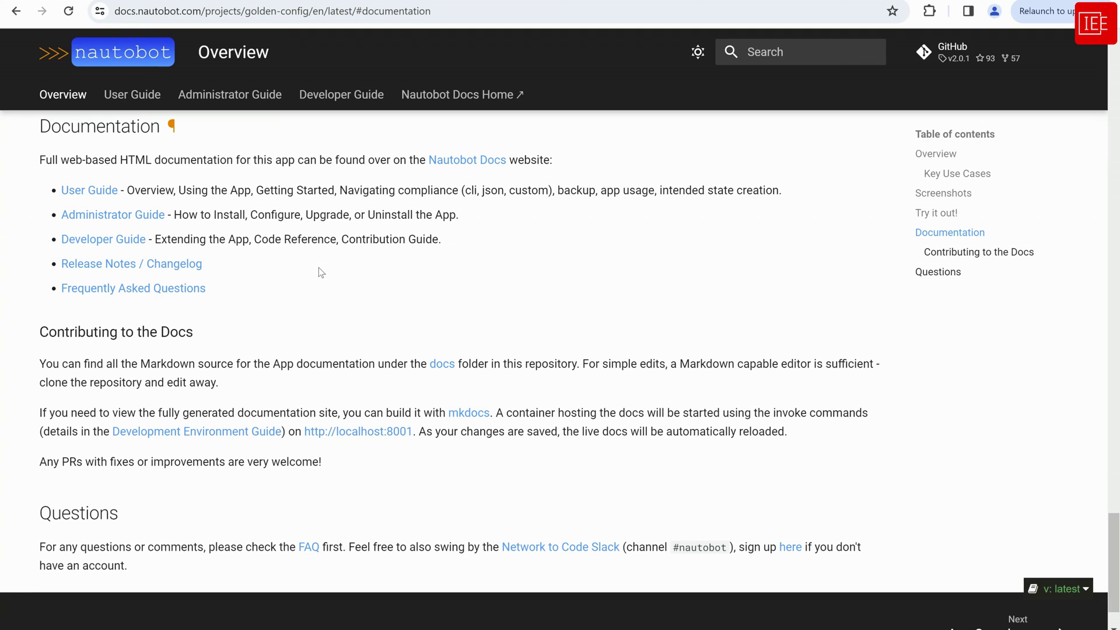
click(125, 219)
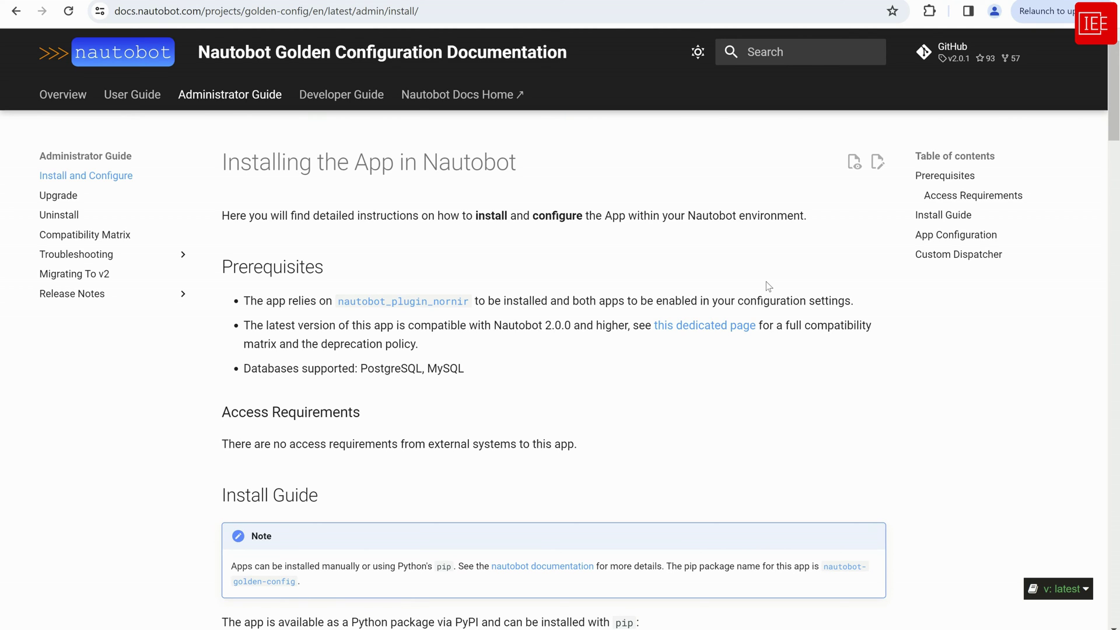
Log in to the local Nautobot server as the admin user with its password
key(ctrl+Tab)
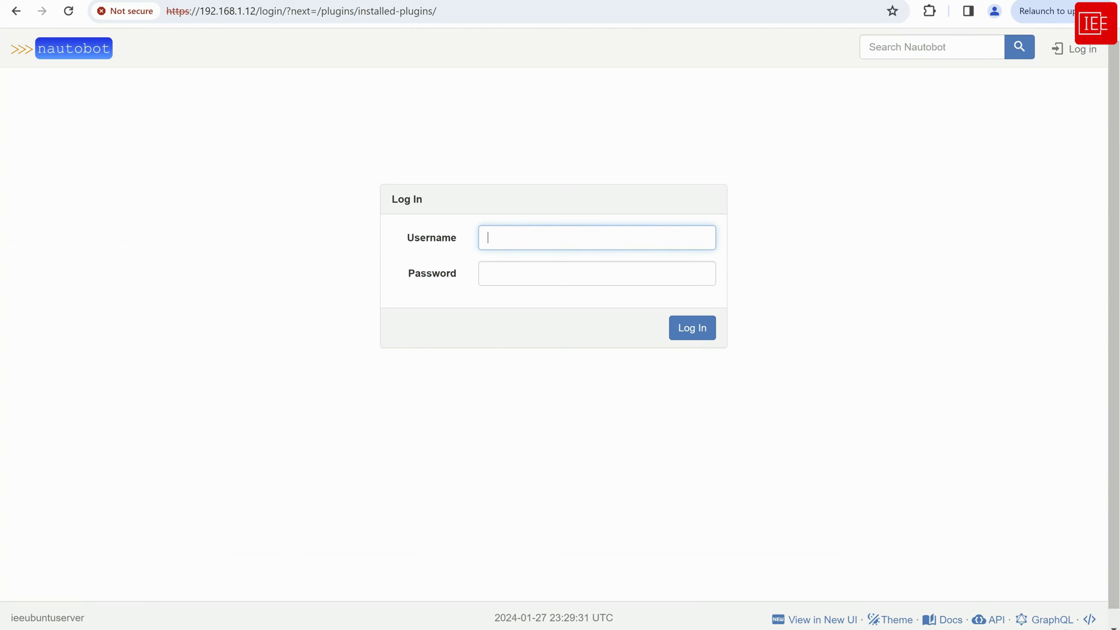
click(505, 231)
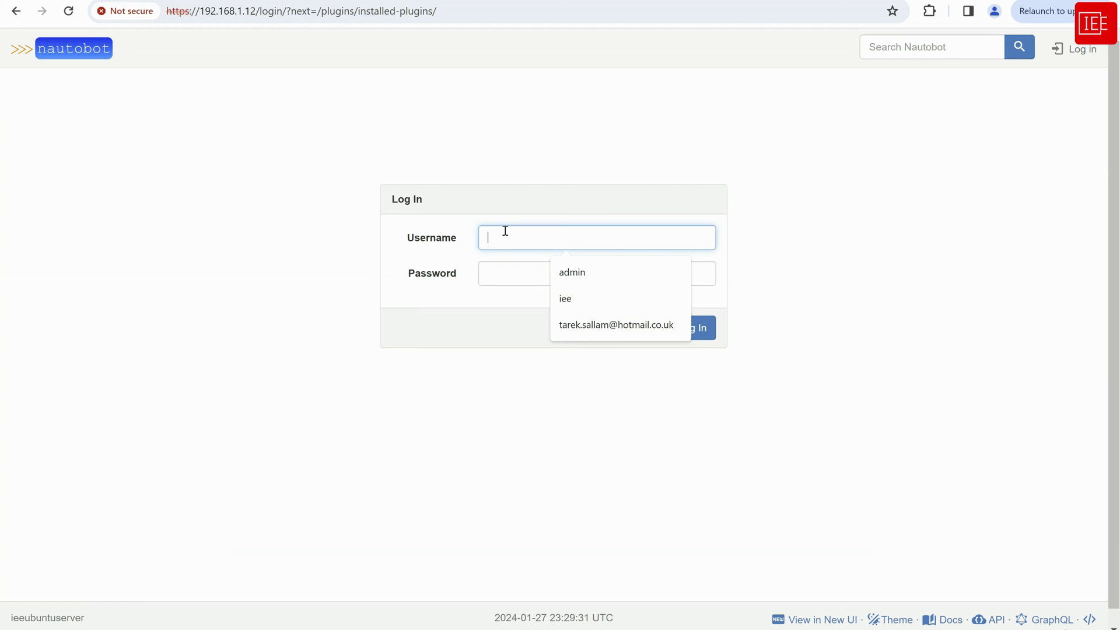
text(admin)
key(Tab)
text(•••)
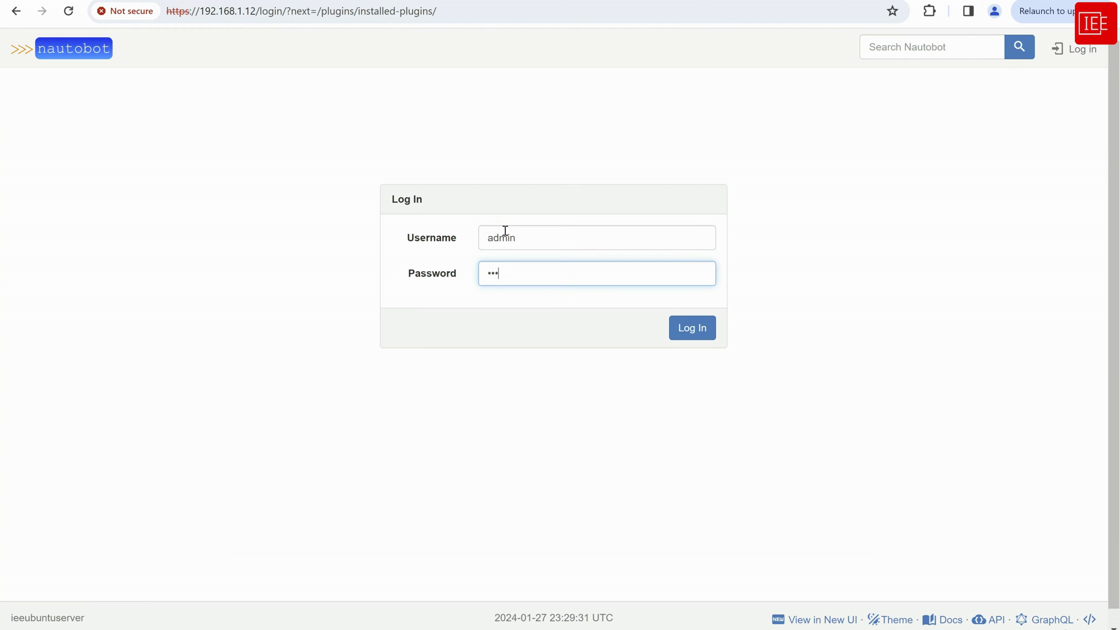
text(•••••)
key(Return)
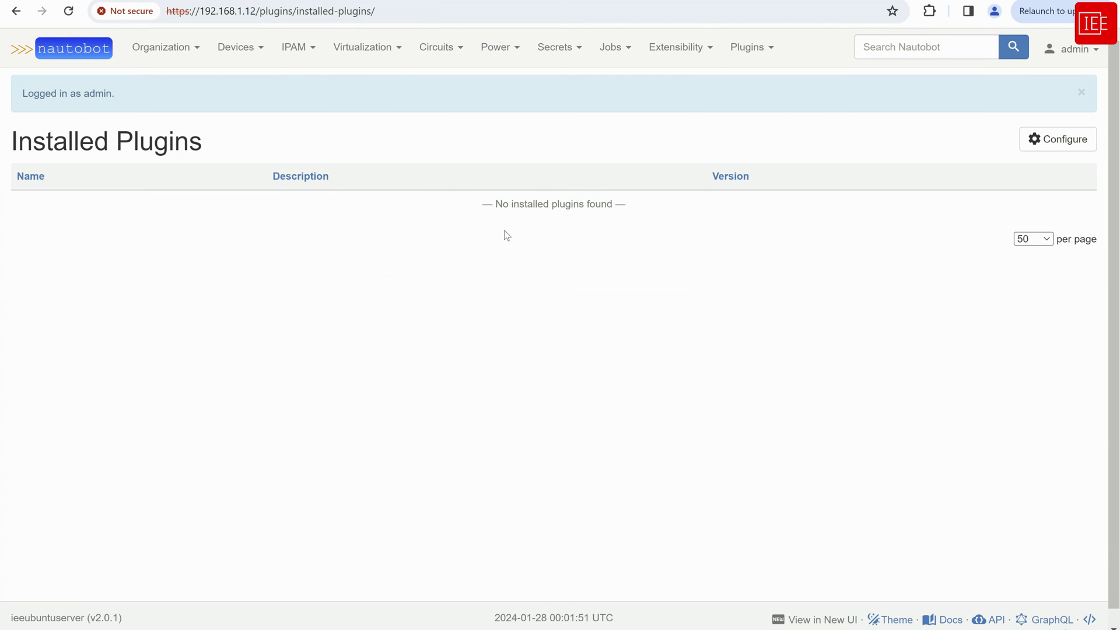
Go from the home dashboard to Plugins > Installed Plugins, which lists no plugins yet
click(61, 53)
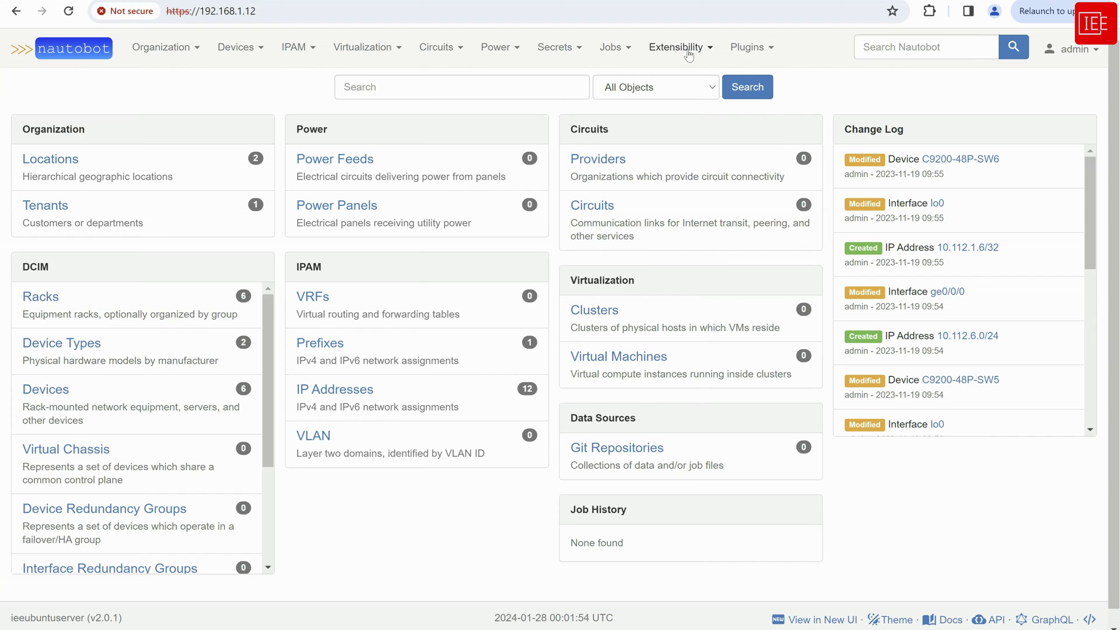
click(754, 55)
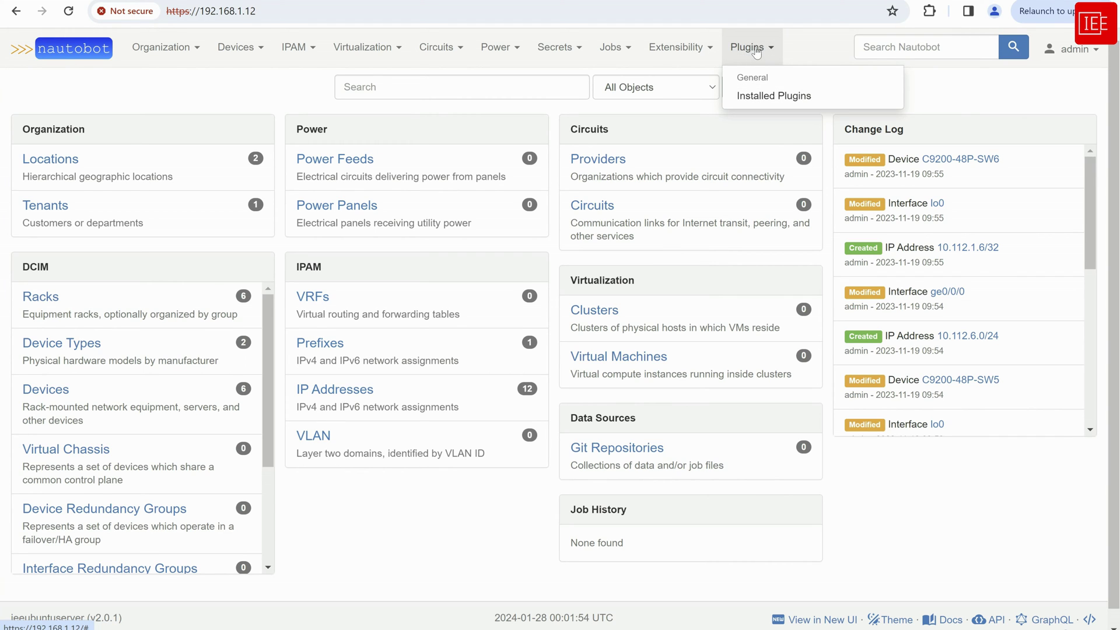
click(759, 102)
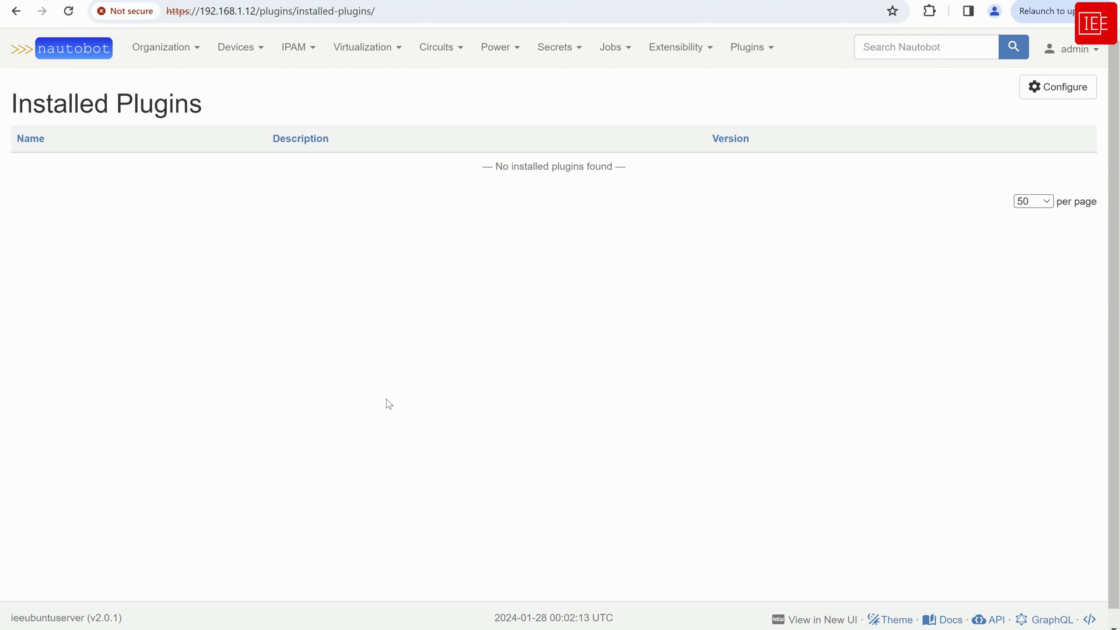
In SecureCRT, become the nautobot user with 'sudo -iu nautobot' and the sudo password
key(alt+Tab)
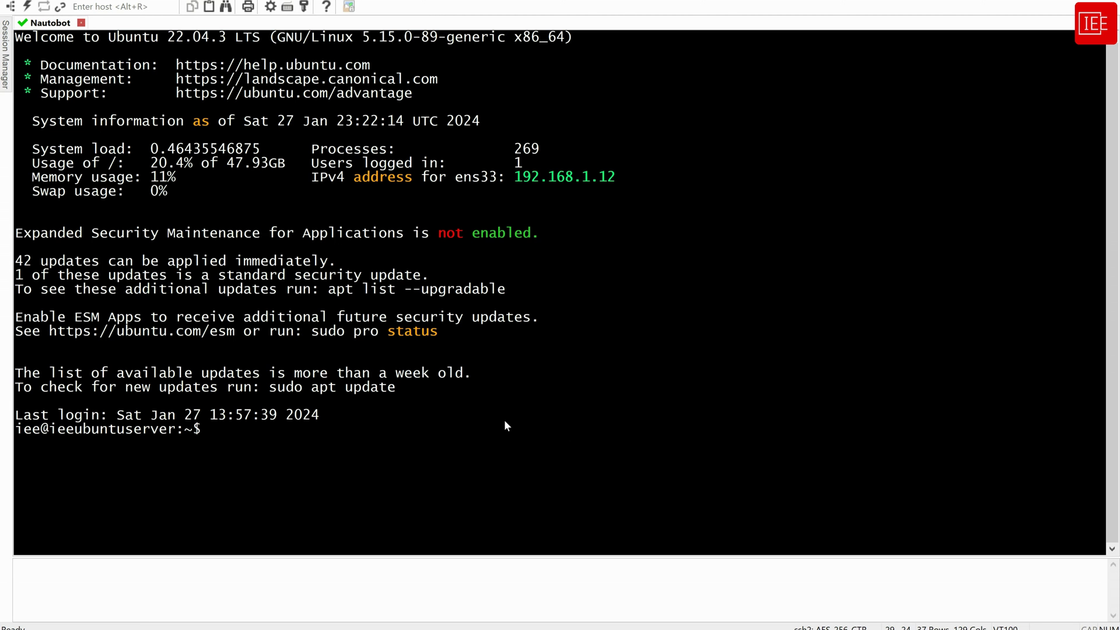
key(Return)
key(Return)
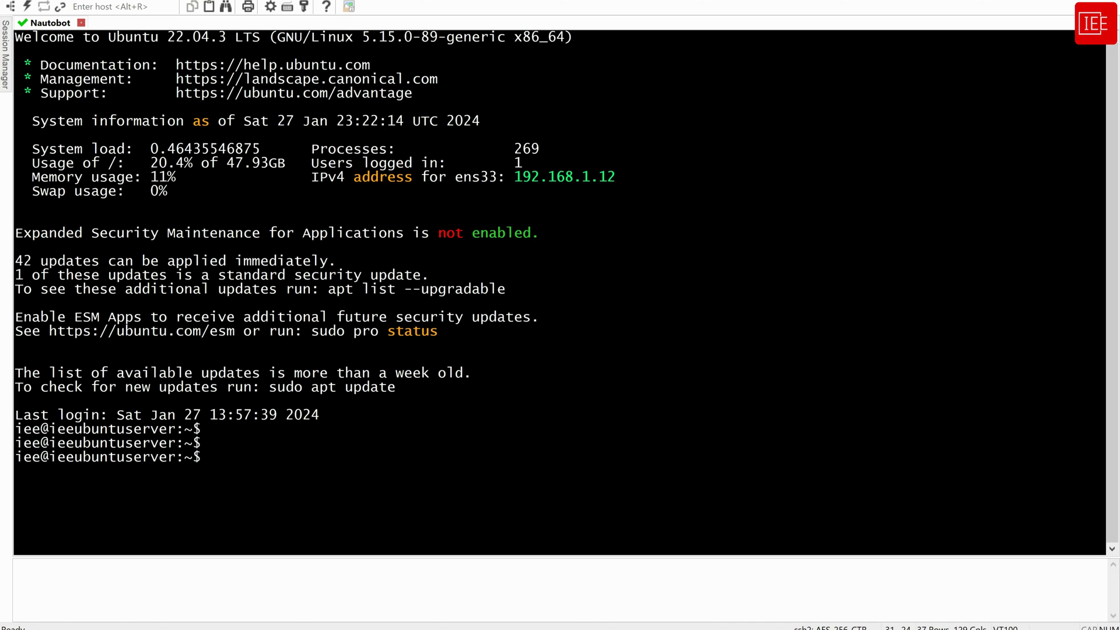
right_click(445, 381)
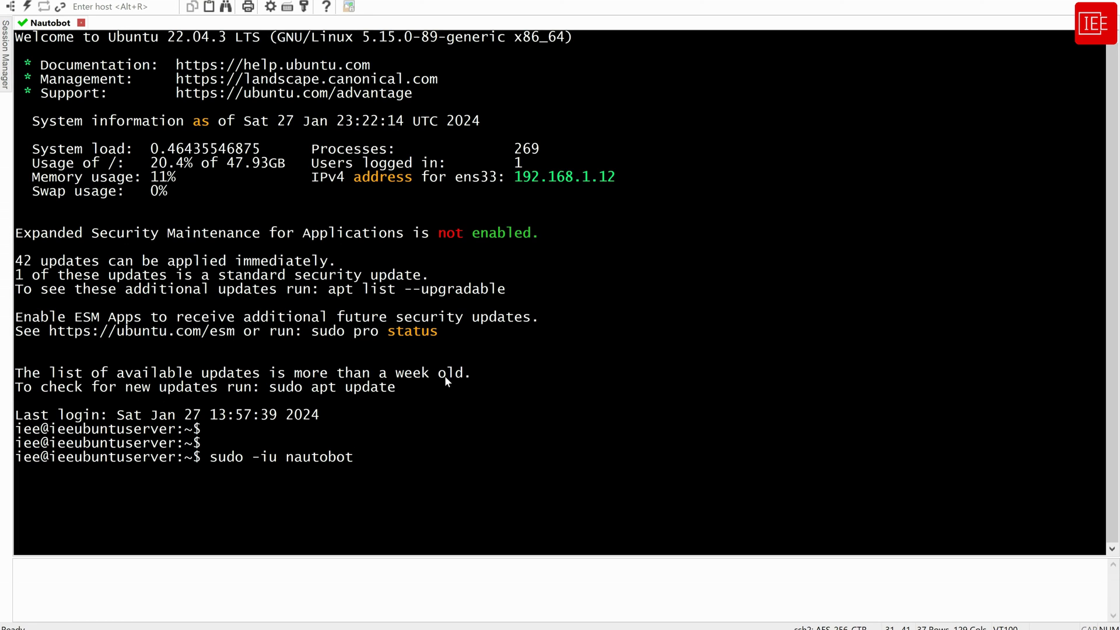
key(Return)
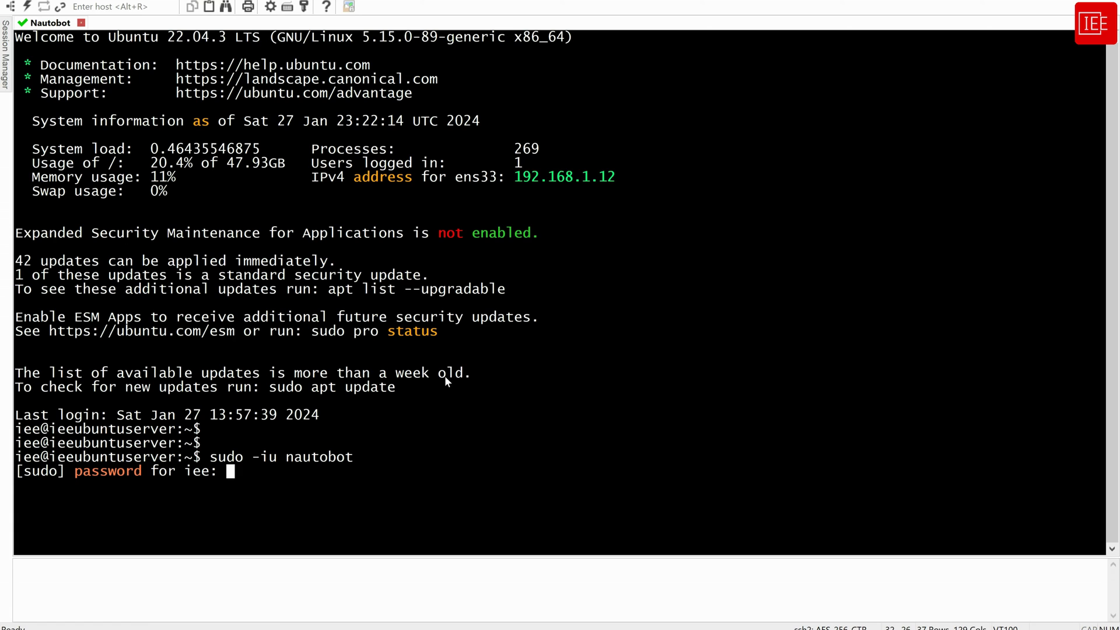
key(Return)
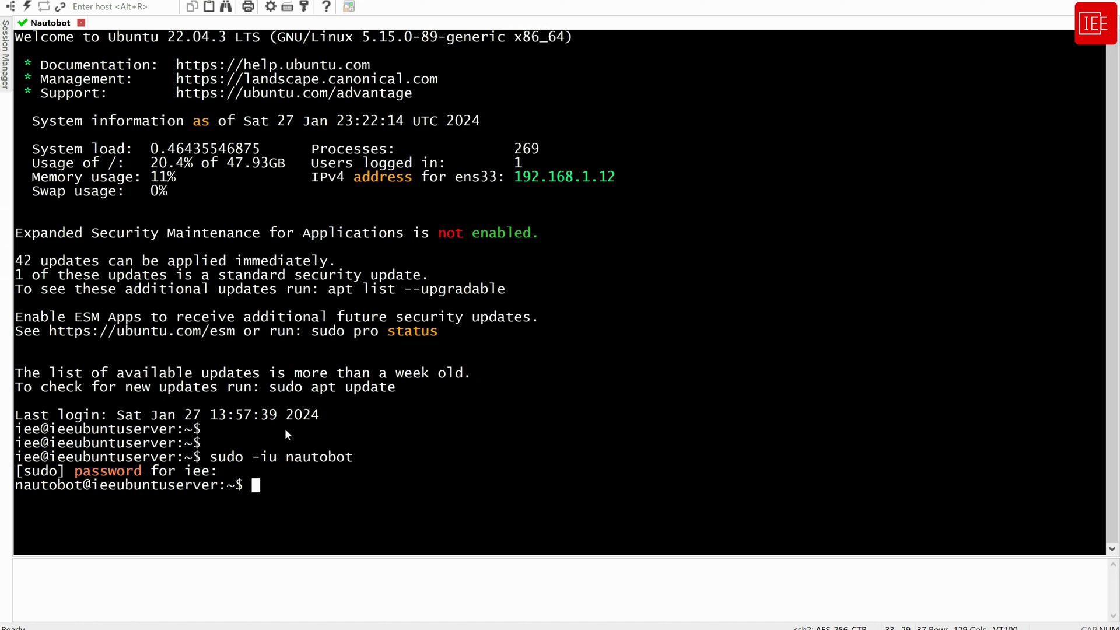
drag(287, 456, 204, 461)
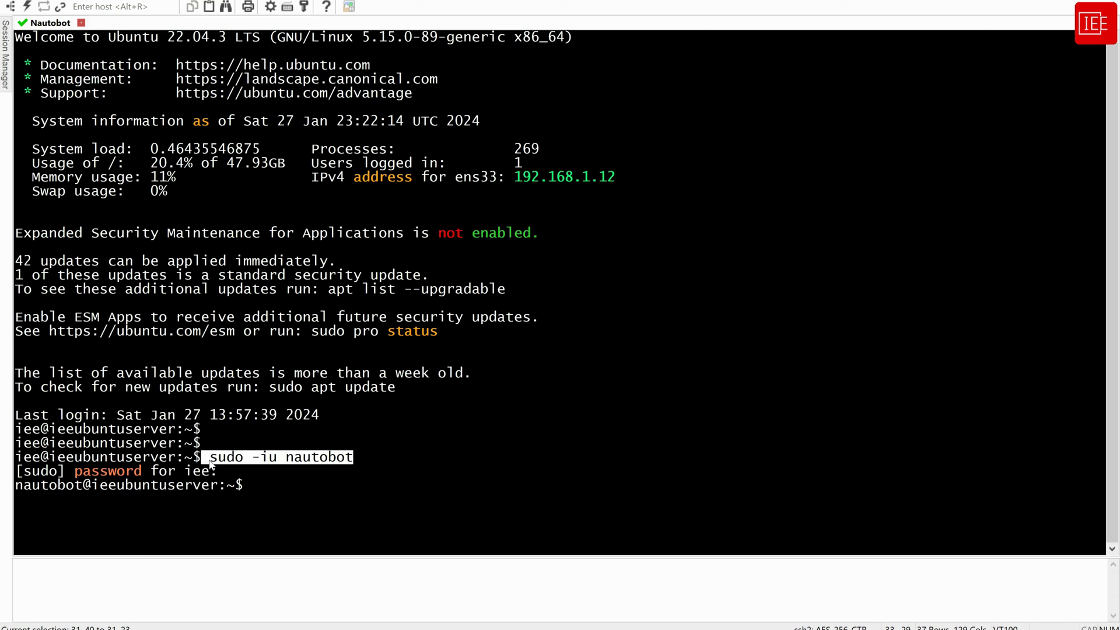
click(267, 474)
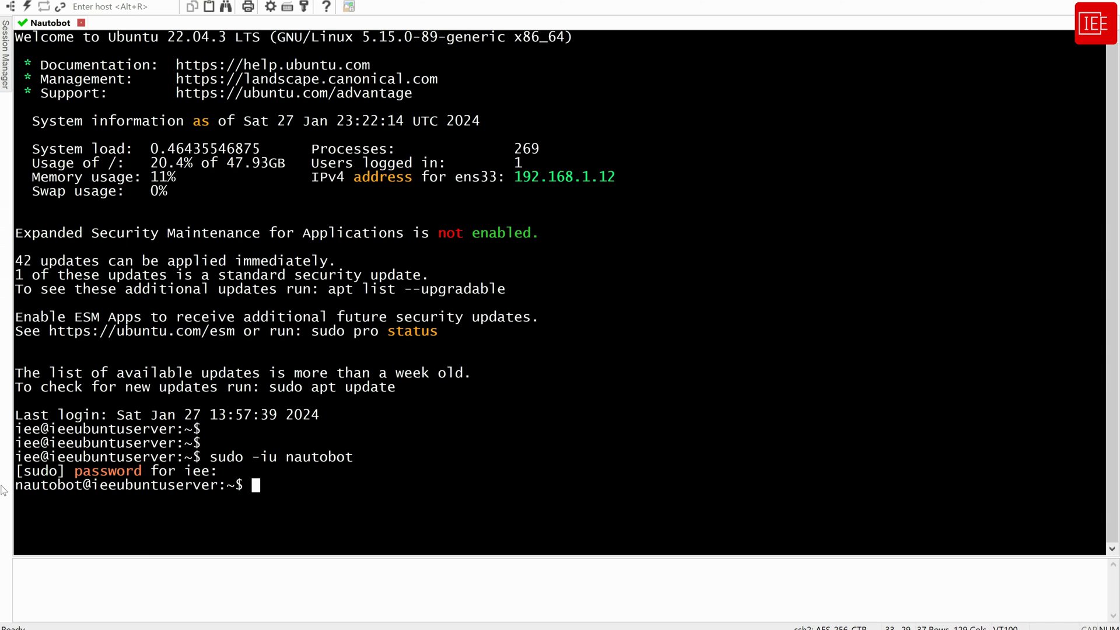
drag(18, 489, 16, 457)
click(72, 488)
drag(72, 489, 16, 488)
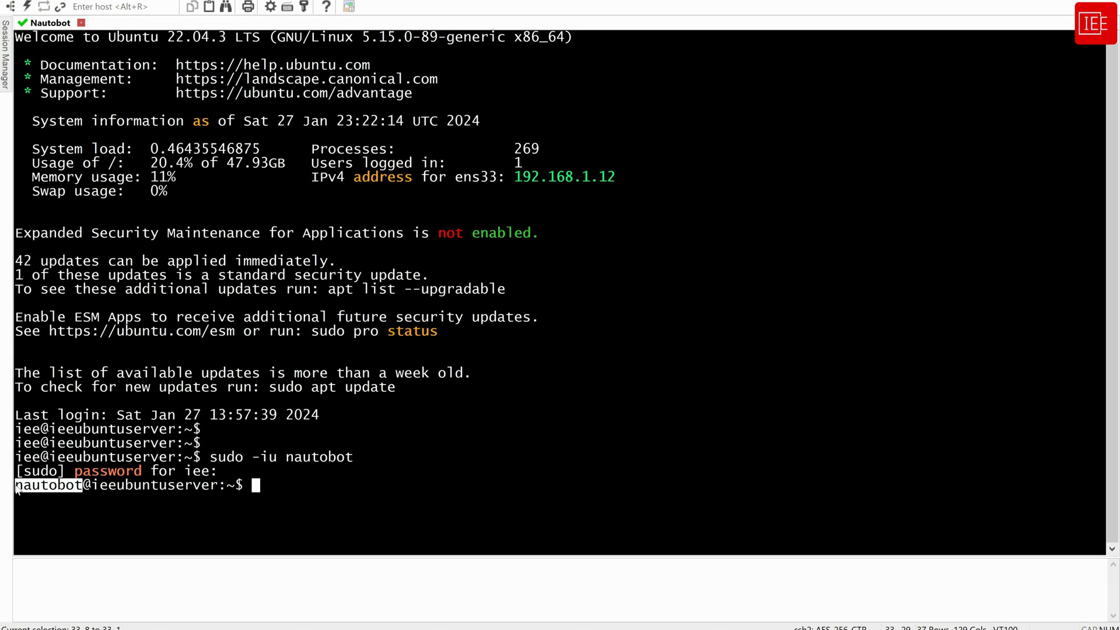
click(325, 485)
Change directory to /opt/nautobot/
text(cd /)
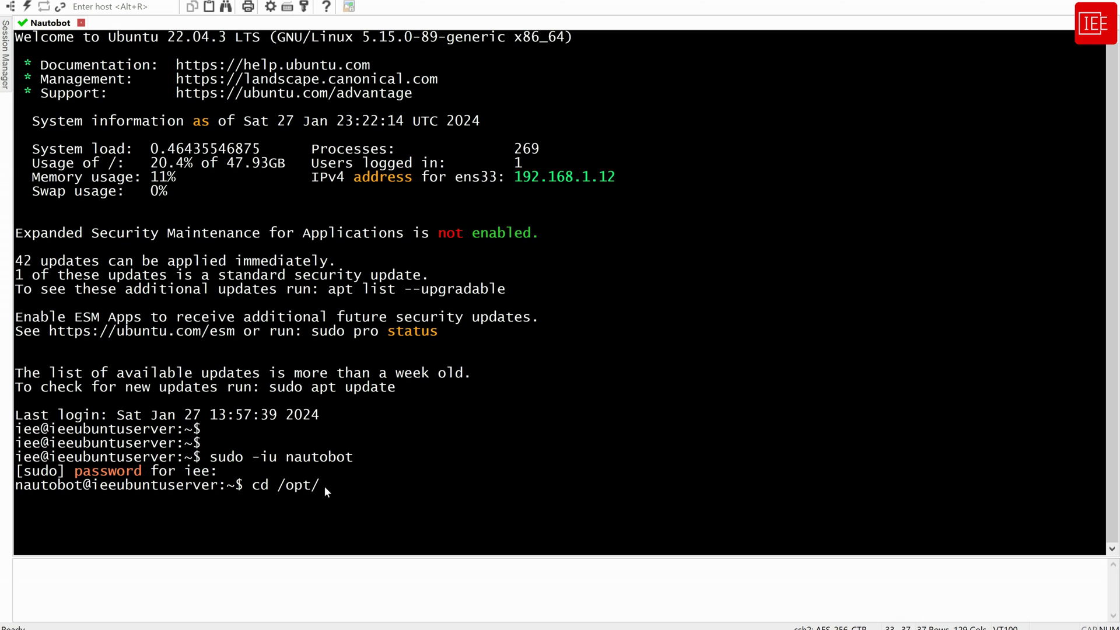
text(opt/n)
key(Tab)
key(Return)
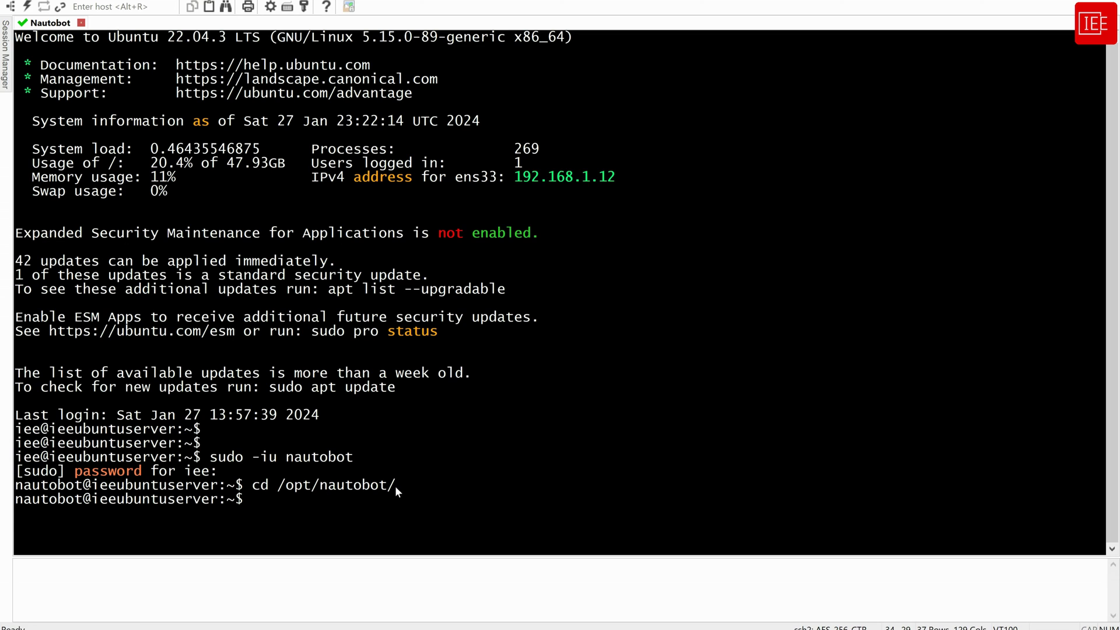
key(Return)
key(Return)
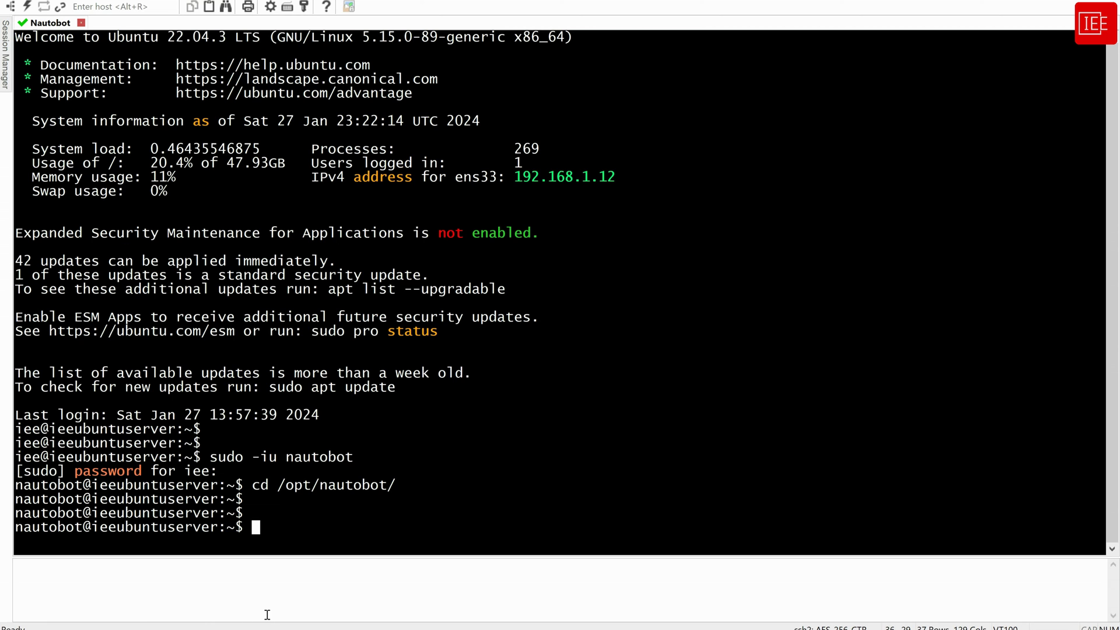
Copy 'pip install nautobot-golden-config' from the install guide and paste it at the SecureCRT prompt
mouse_move(203, 623)
click(225, 592)
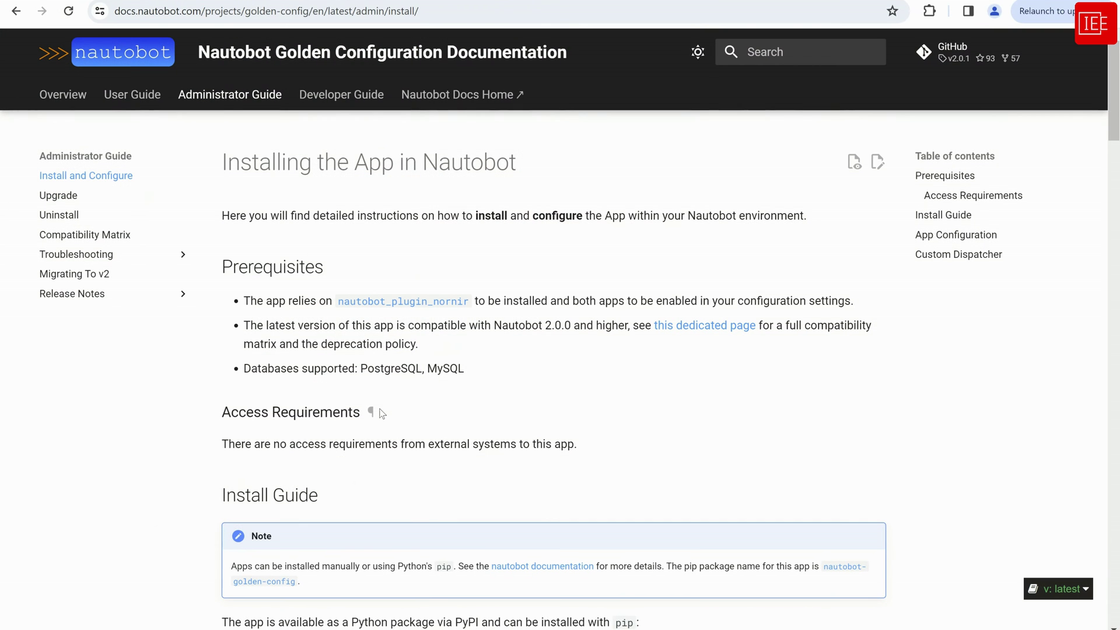
scroll(554, 343, down, 5)
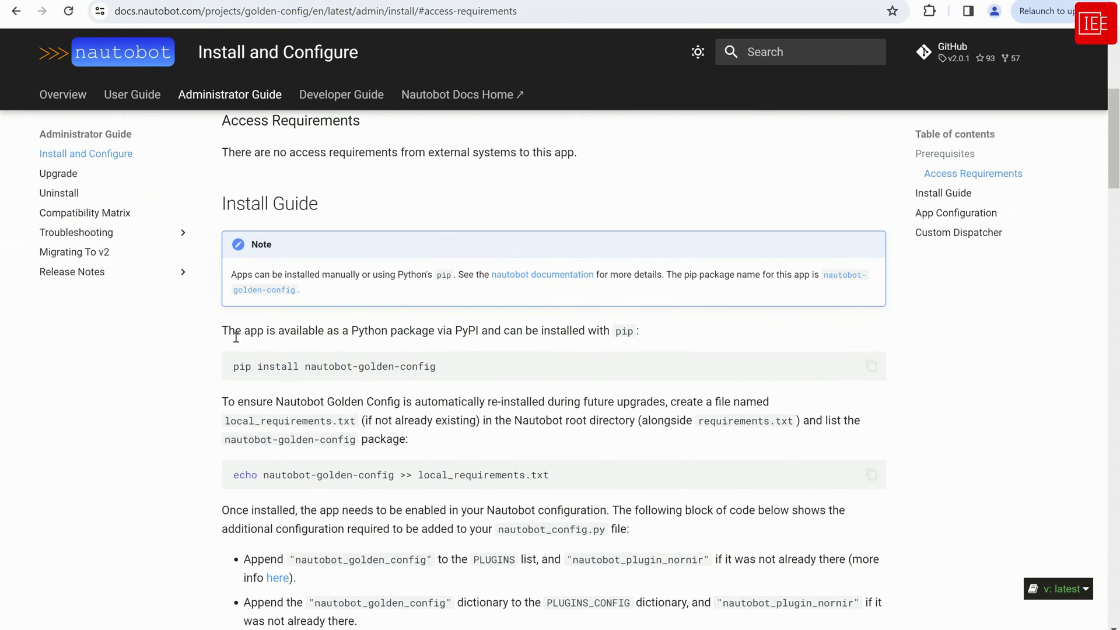
drag(448, 369, 235, 370)
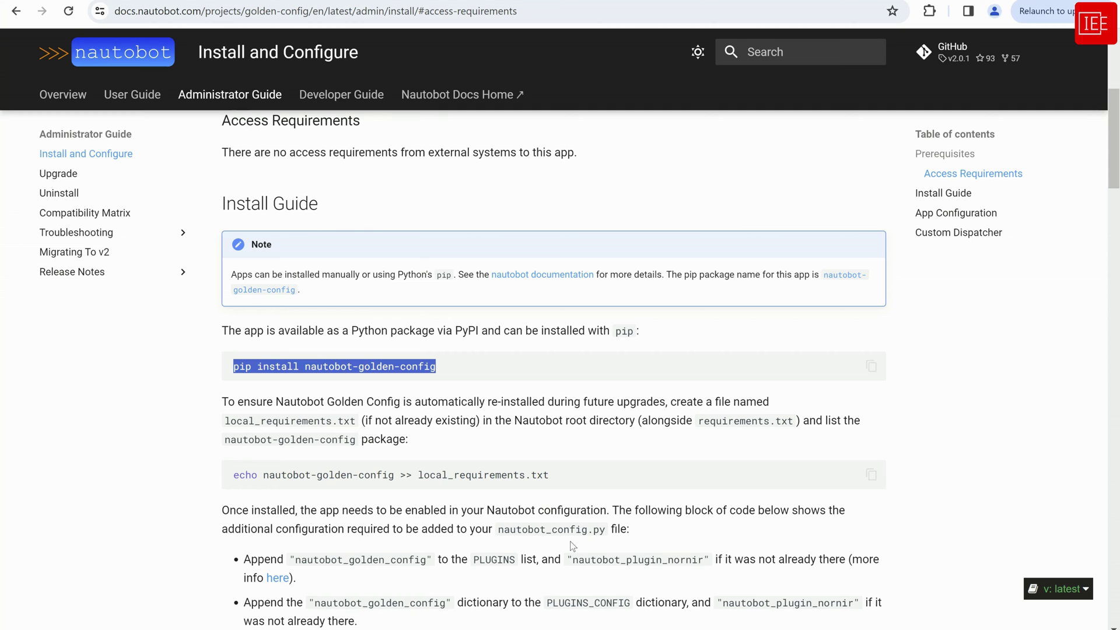
key(ctrl+c)
key(alt+Tab)
right_click(617, 464)
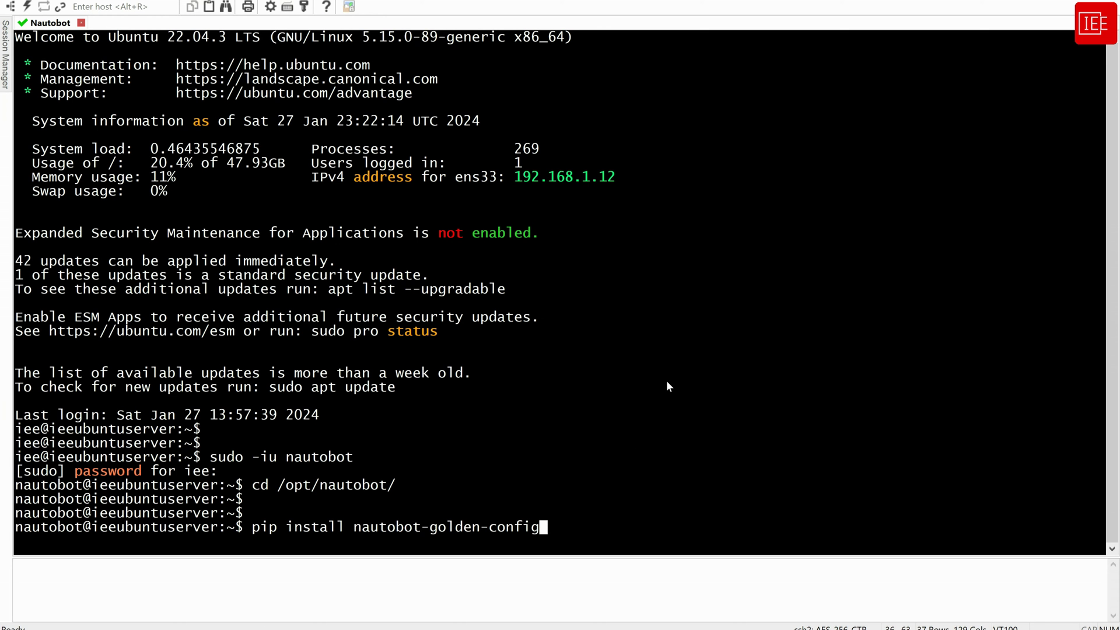
Install nautobot-golden-config with pip, then bring the install guide back
key(Return)
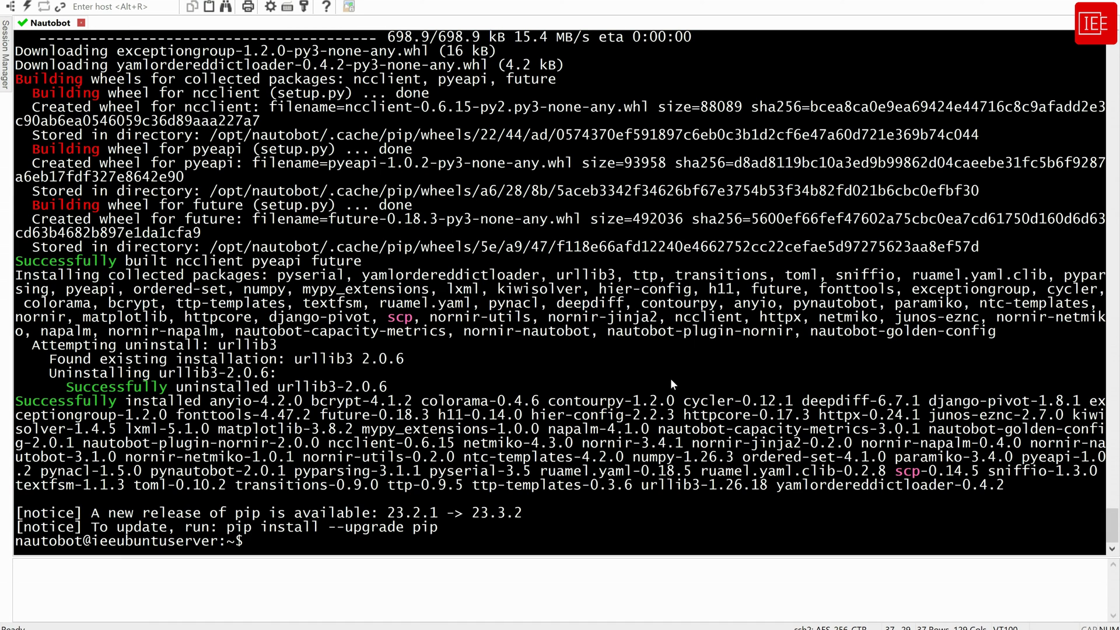
click(228, 563)
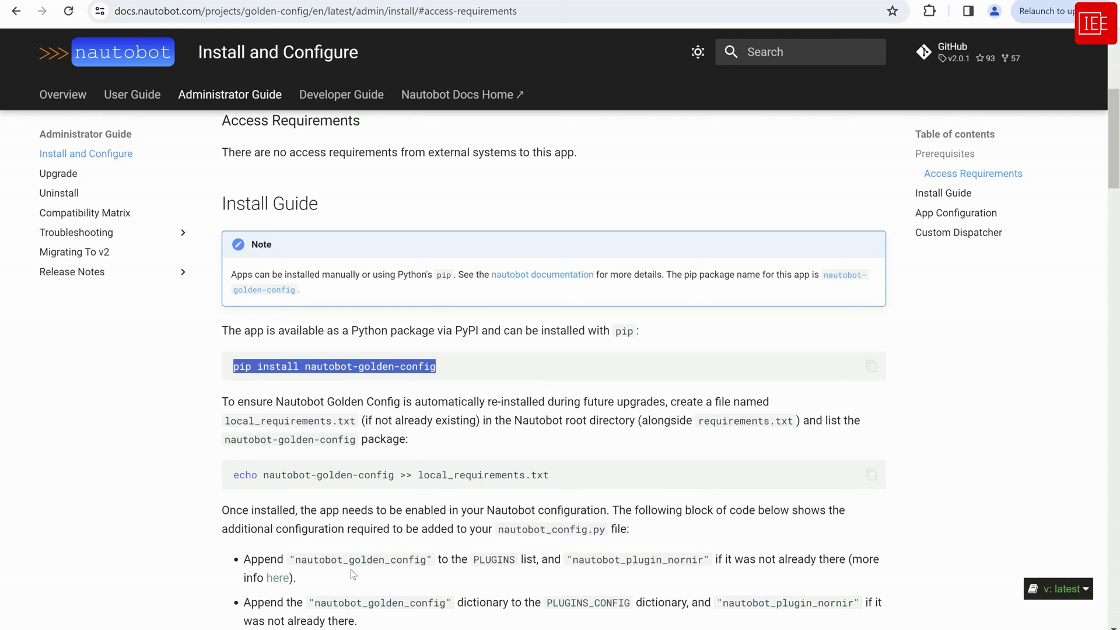
Copy the echo command that adds nautobot-golden-config to local_requirements.txt, back to SecureCRT
click(581, 418)
scroll(577, 417, down, 1)
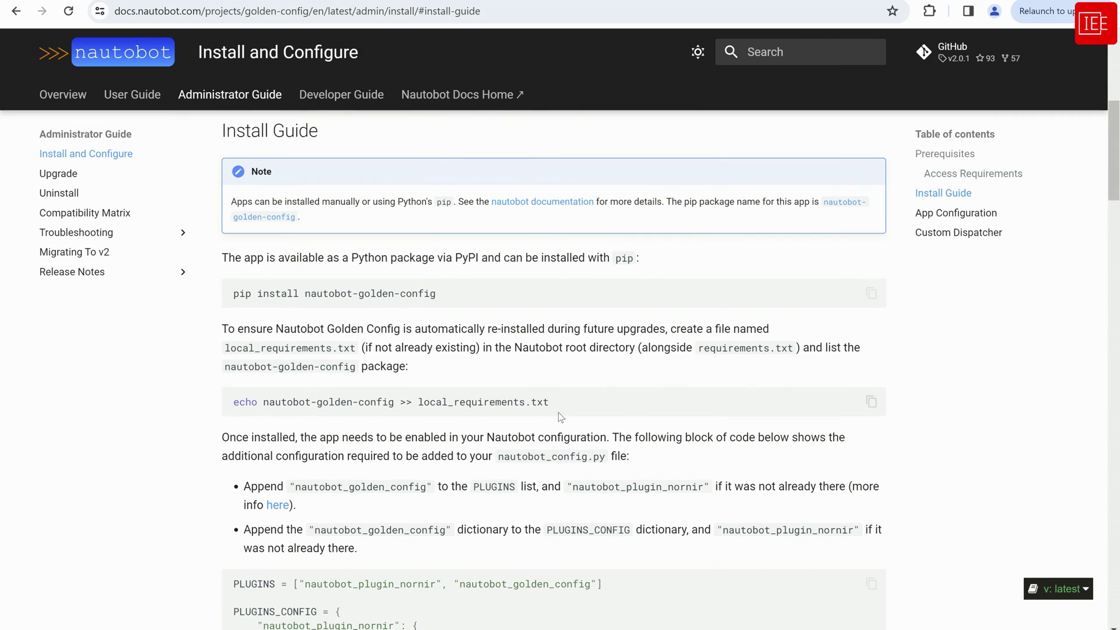
drag(557, 408, 235, 407)
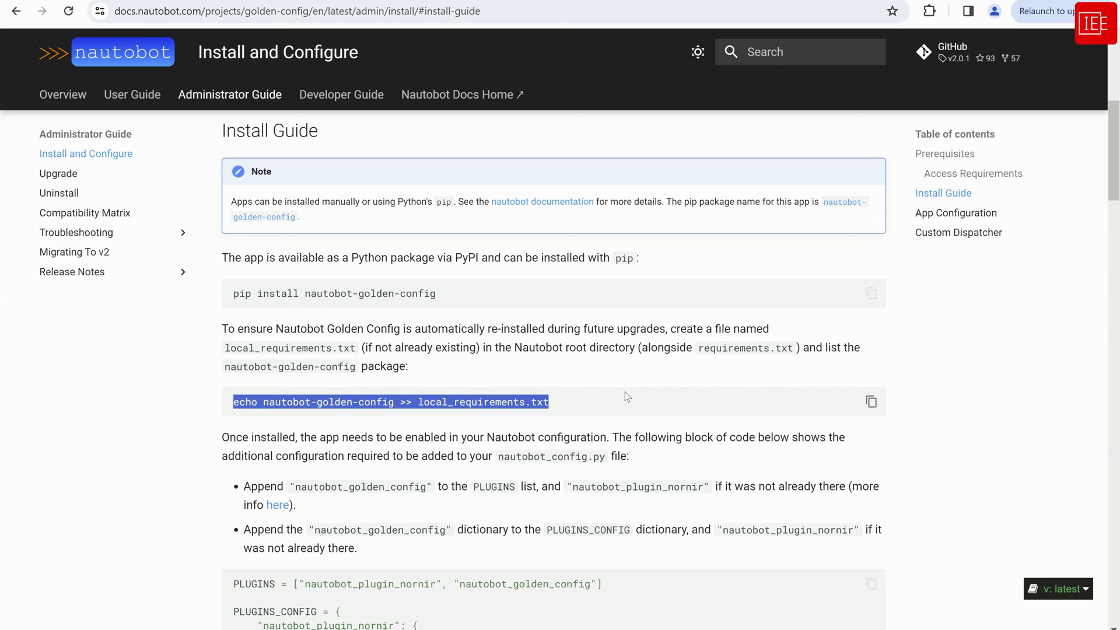
right_click(446, 406)
click(457, 416)
key(alt+Tab)
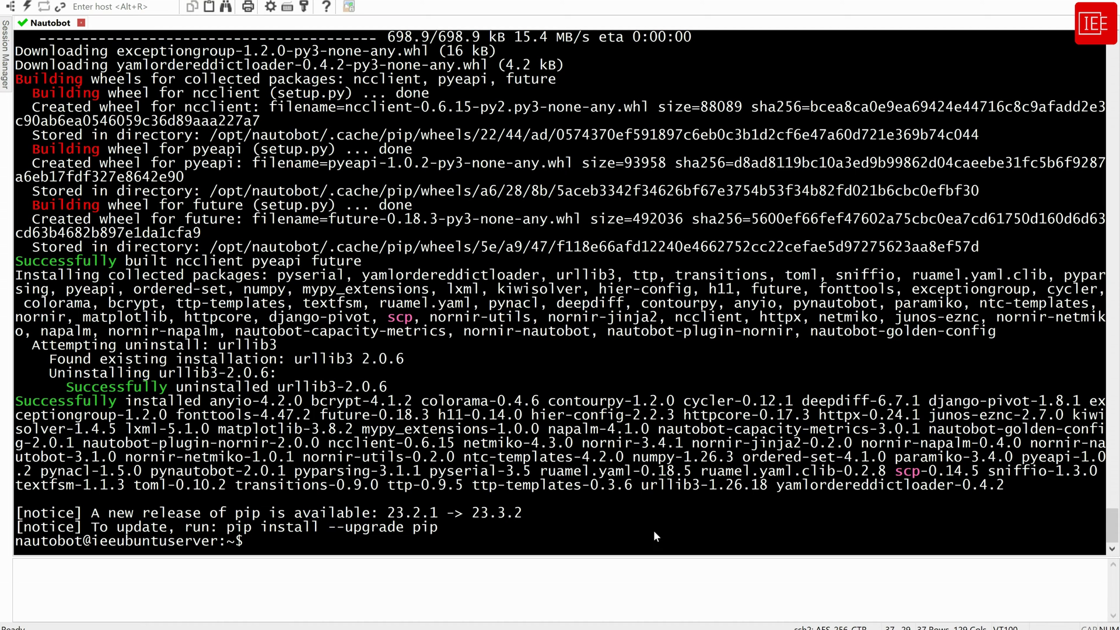
Append nautobot-golden-config to local_requirements.txt and verify it with 'cat local_requirements.txt'
right_click(609, 485)
key(Return)
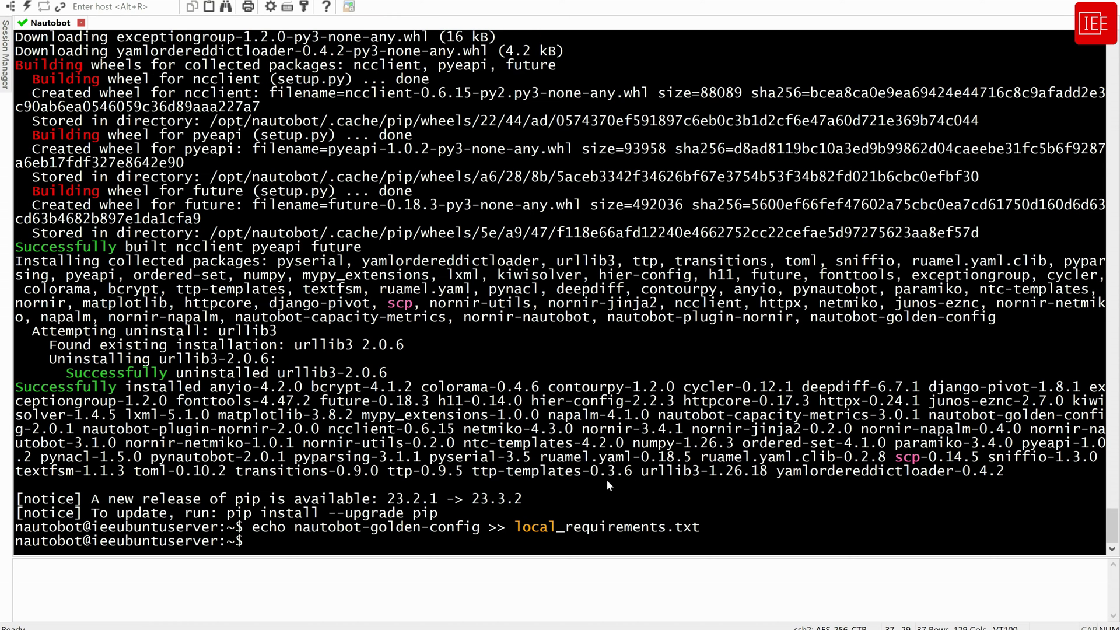
text(cat lo)
key(Tab)
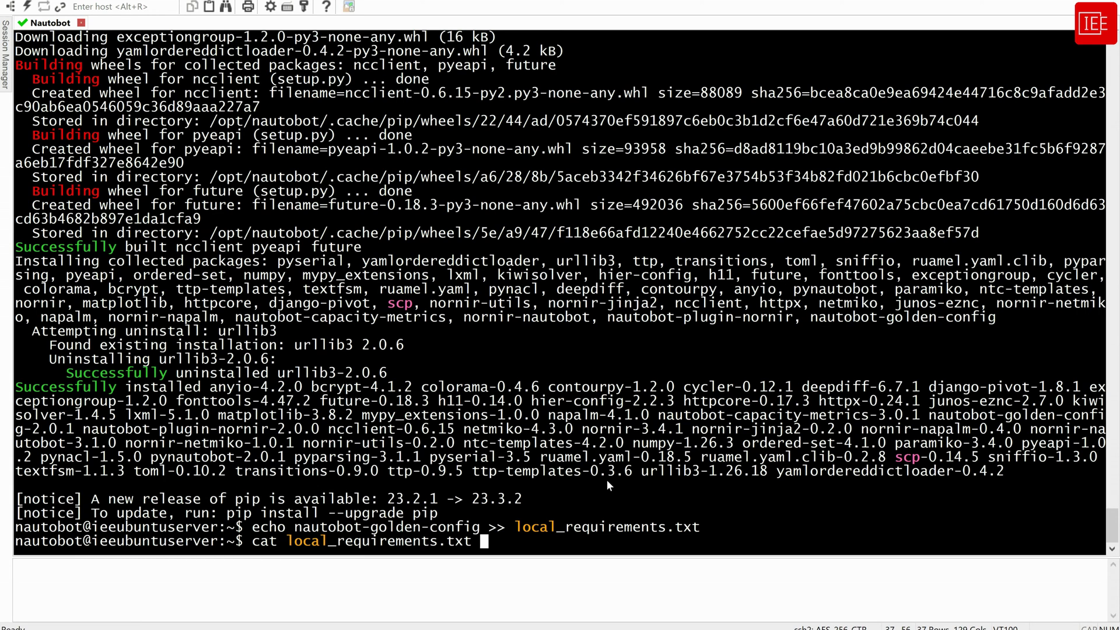
key(Return)
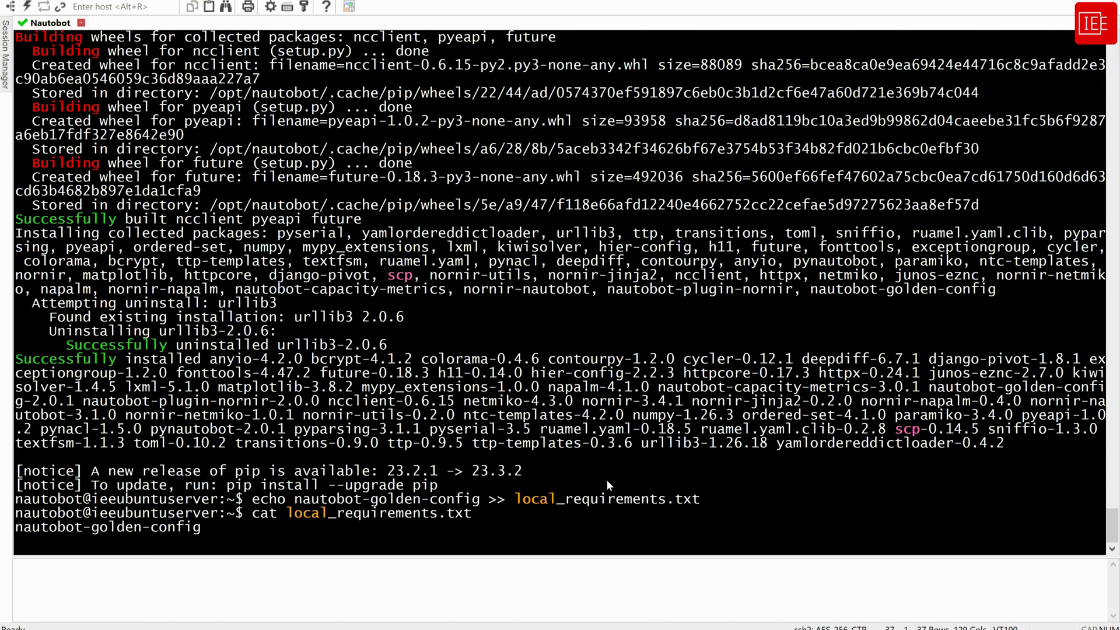
drag(207, 528, 18, 528)
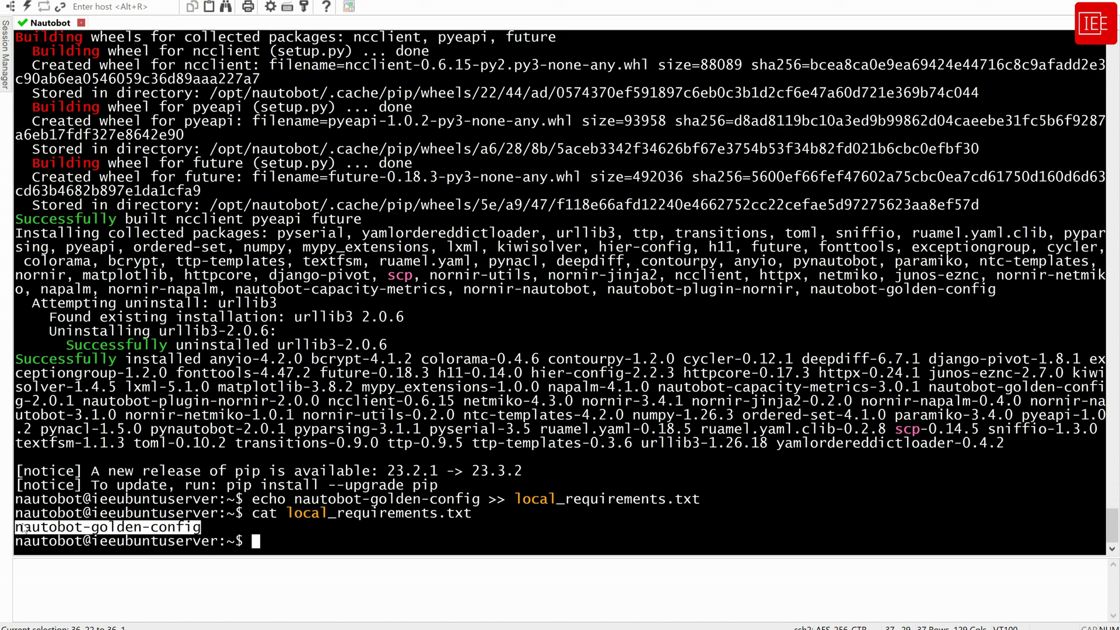
click(340, 527)
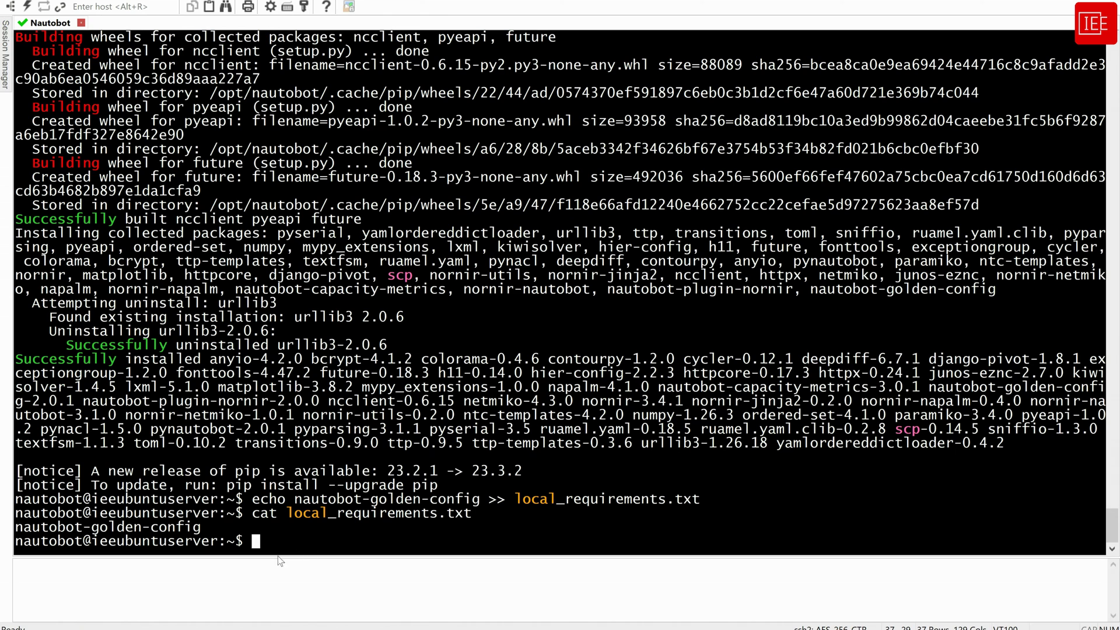
click(248, 584)
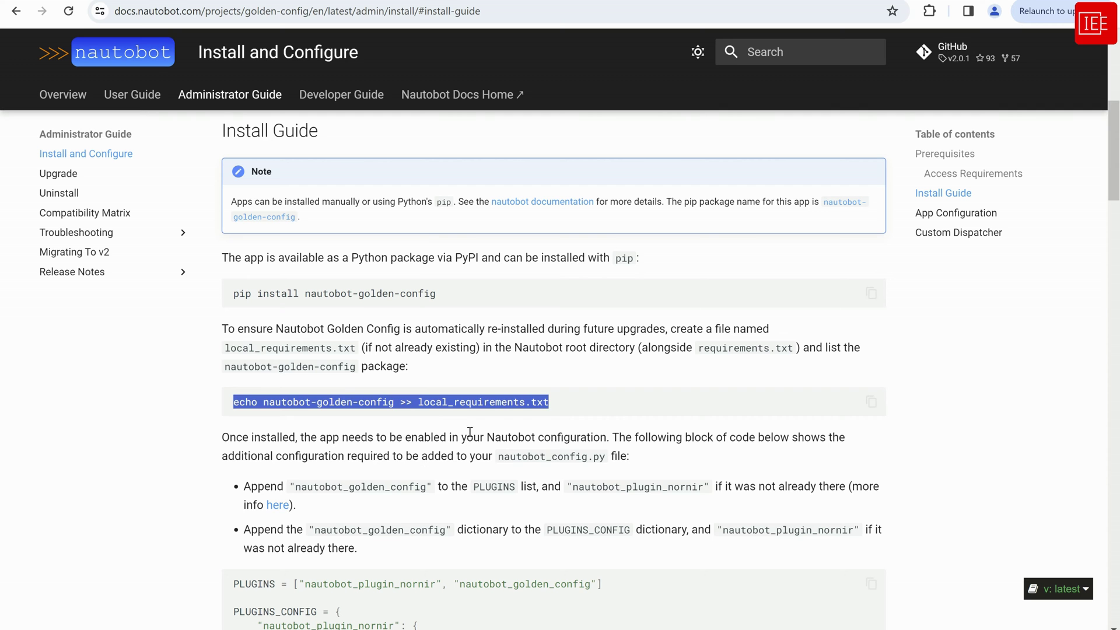
Copy the PLUGINS and PLUGINS_CONFIG example block for nautobot_config.py to the clipboard
scroll(639, 472, down, 5)
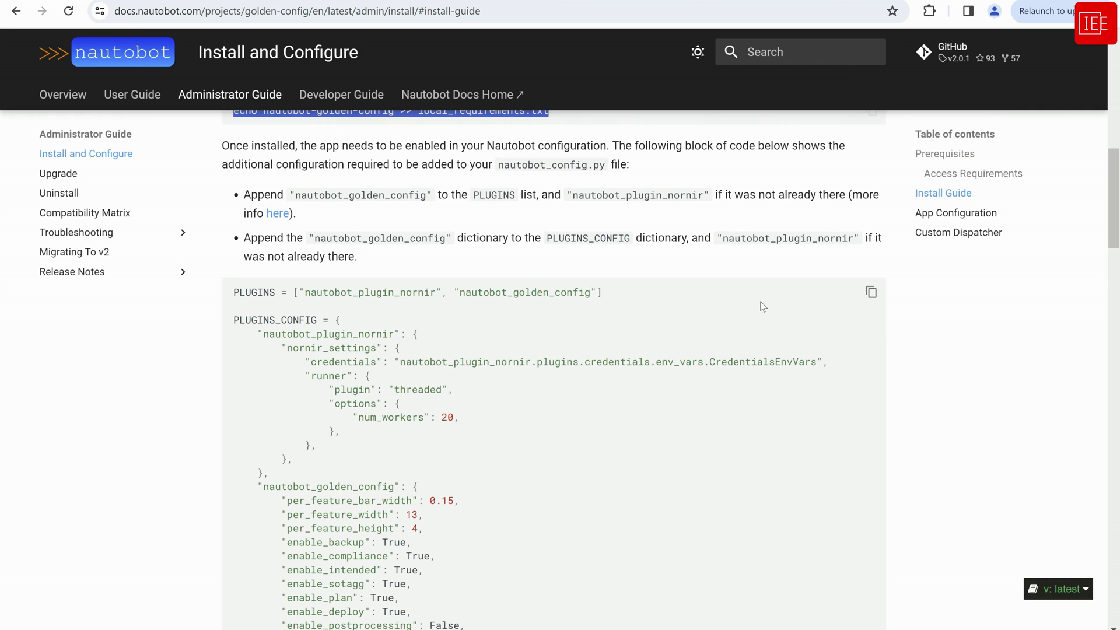
click(871, 292)
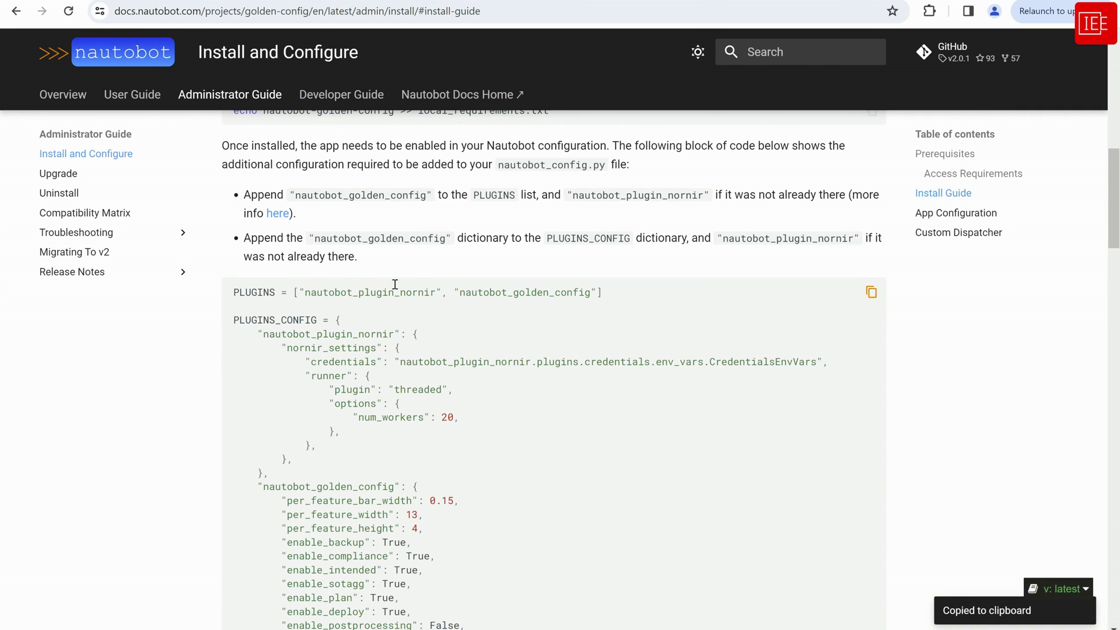
scroll(425, 417, down, 2)
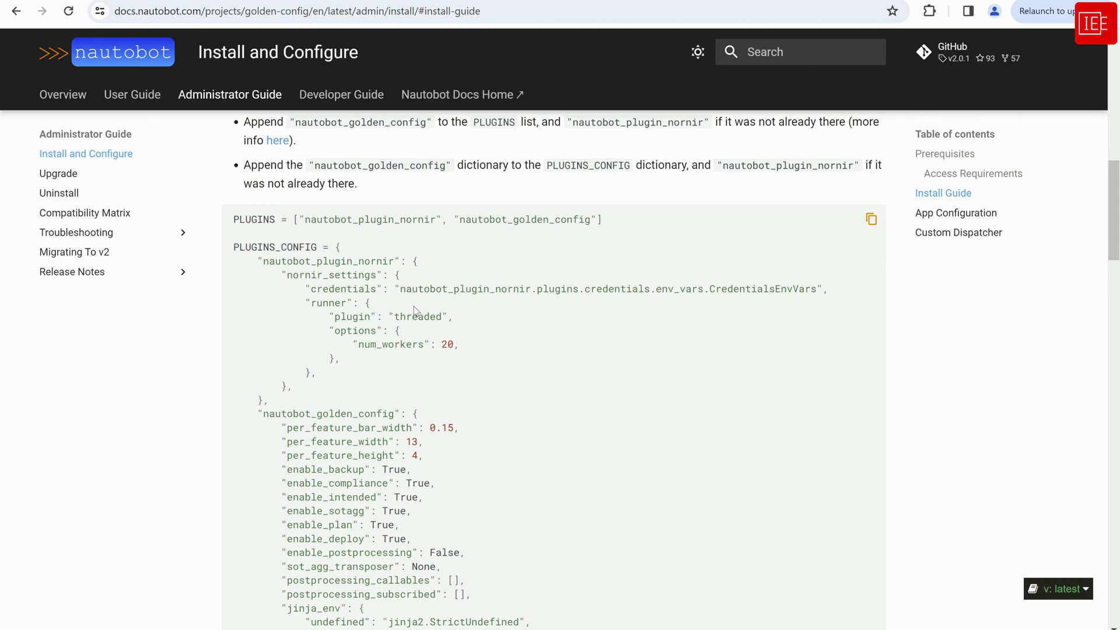
scroll(414, 309, down, 2)
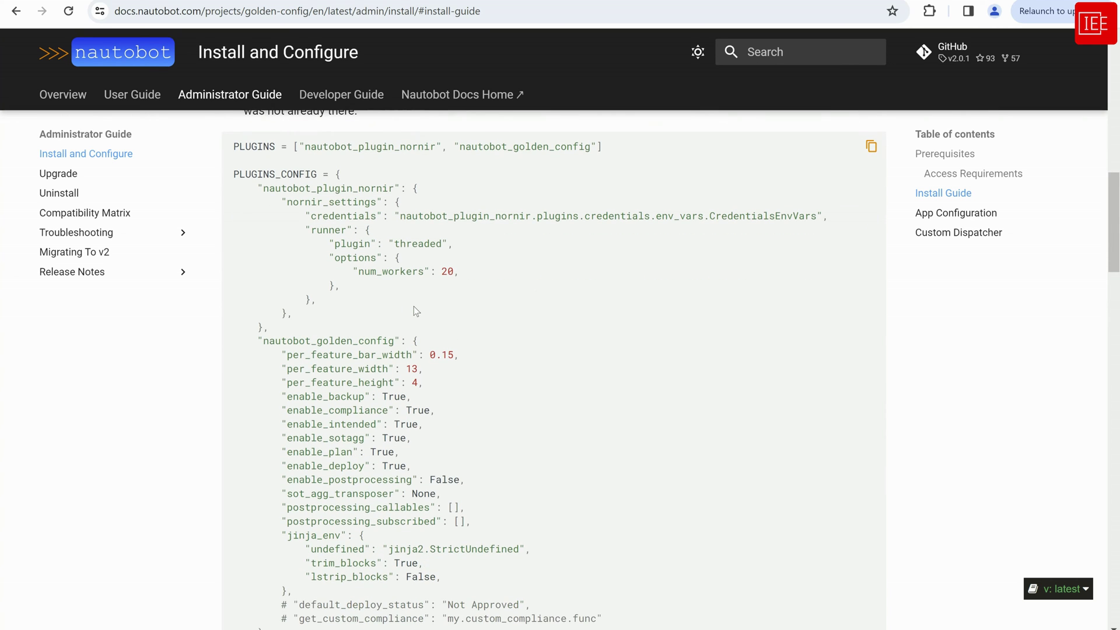
Open nautobot_config.py in nano on the Nautobot server
scroll(415, 315, down, 5)
scroll(420, 335, up, 5)
scroll(419, 340, up, 1)
key(alt+Tab)
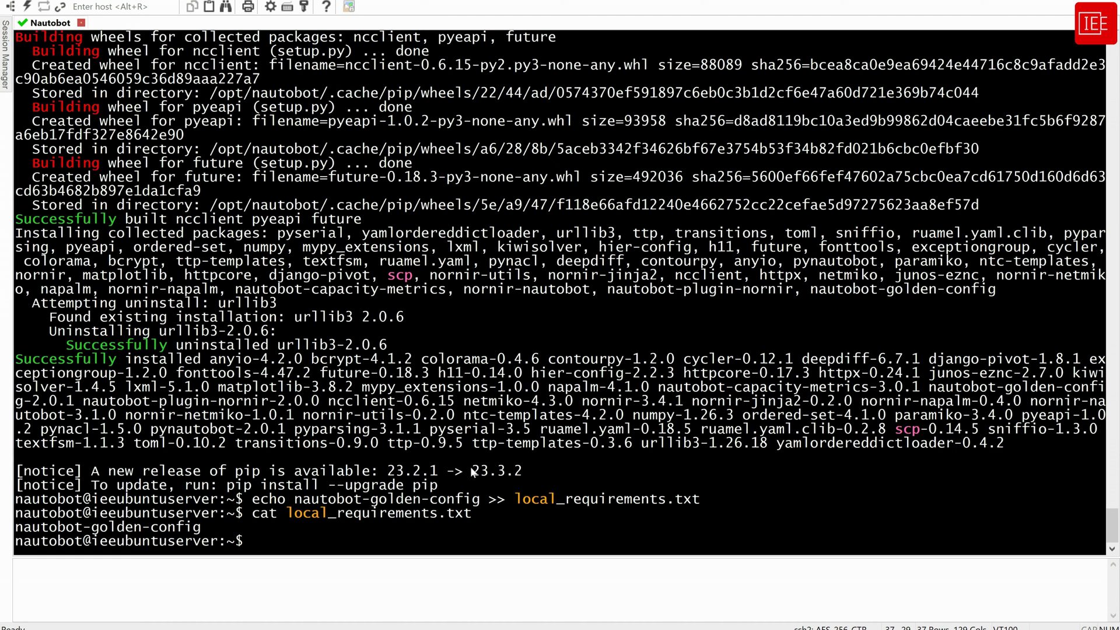
key(Return)
key(Return)
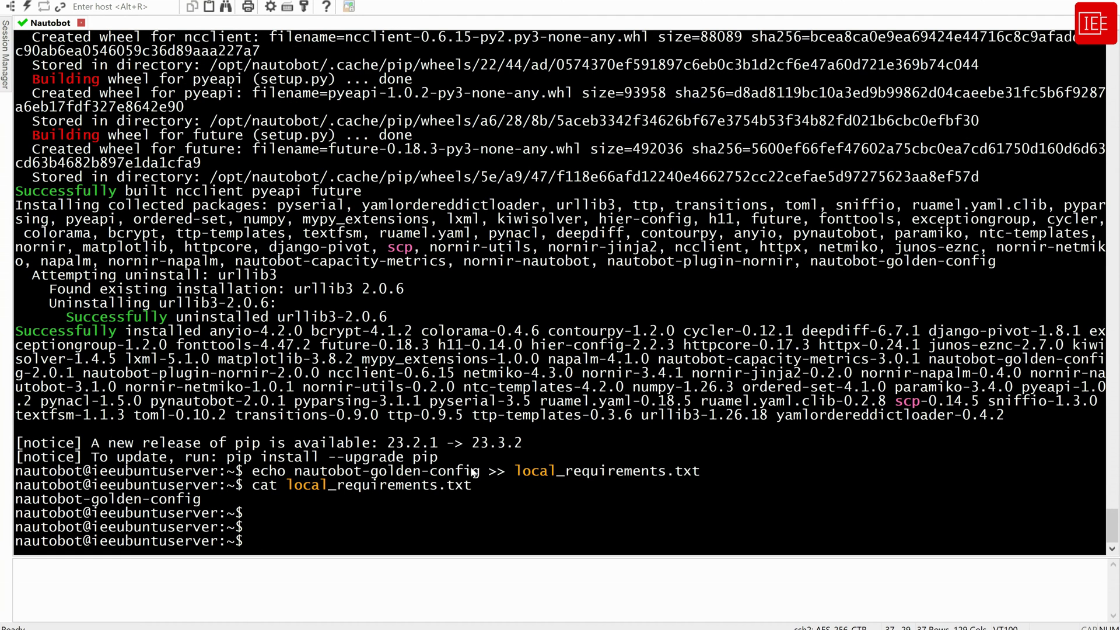
text(nano nautobot_config.py)
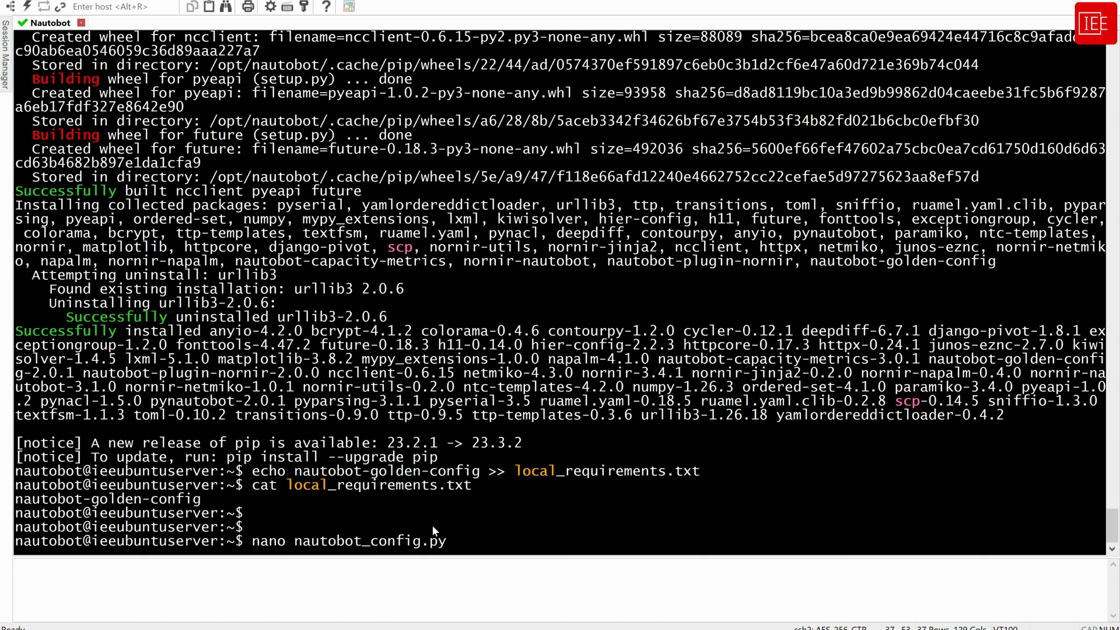
key(Return)
Paste the Nornir and Golden Config PLUGINS and PLUGINS_CONFIG block at the file's end
key(Down)
key(Down)
key(Down)
key(Down)
key(Down)
key(Down)
key(Down)
key(Down)
key(Down)
key(Down)
key(Down)
key(Down)
key(Down)
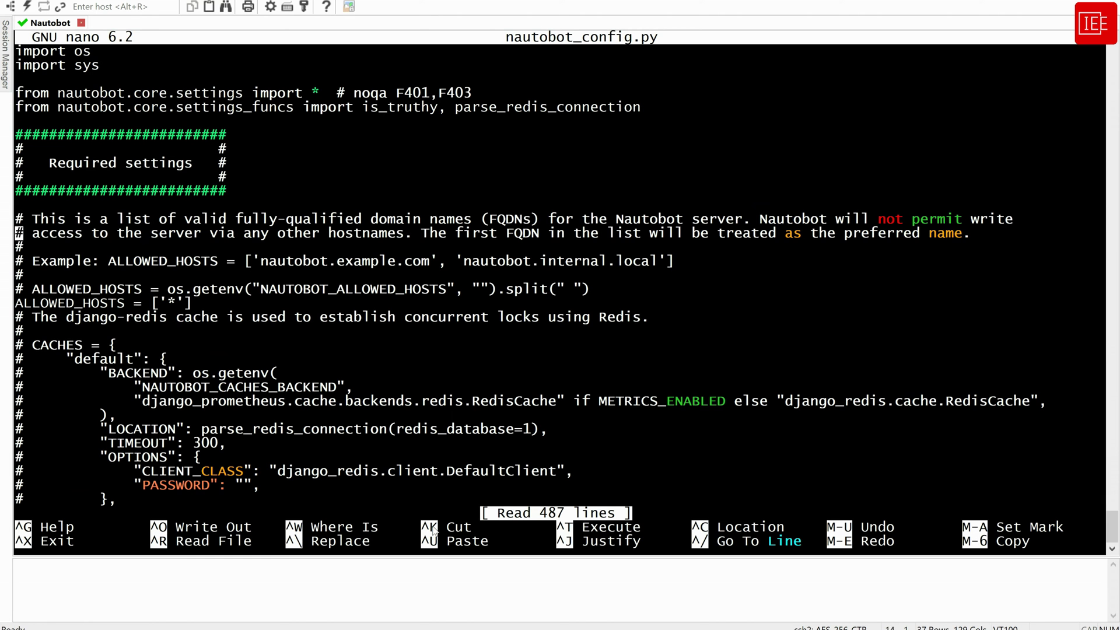
key(Down)
key(Down)
key(Down)
key(Down)
key(Down)
key(Down)
key(Down)
key(Down)
key(Down)
key(Down)
key(Down)
key(Down)
key(Down)
key(Down)
key(Down)
key(Down)
key(Down)
key(Down)
key(Down)
key(Down)
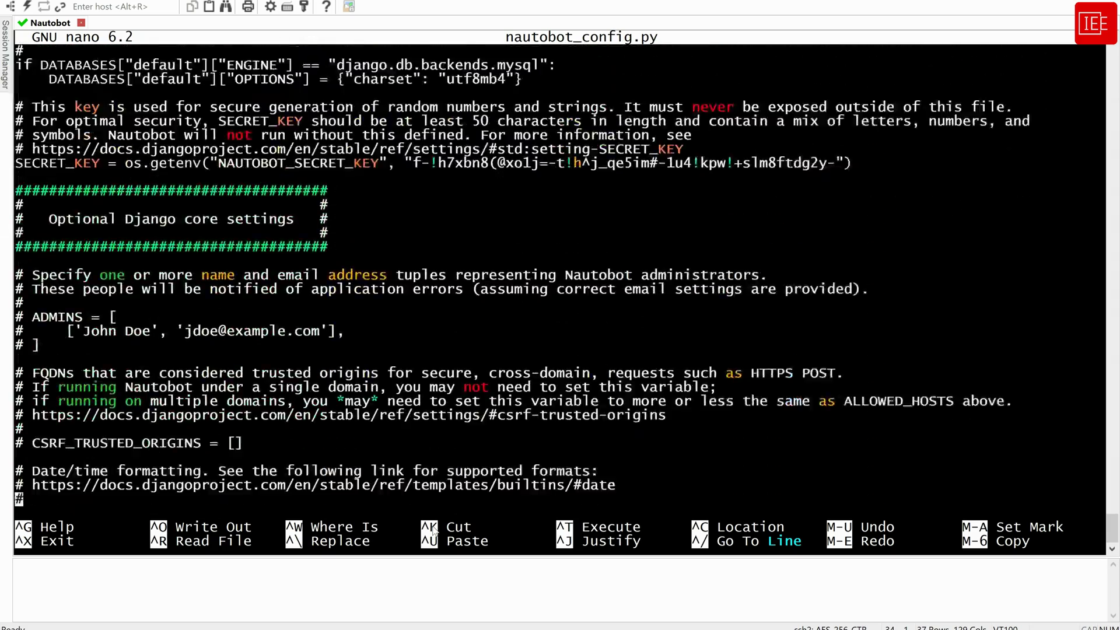
key(Down)
key(Down)
key(Down)
key(Down)
key(Down)
key(Down)
key(Down)
key(Down)
key(Down)
key(Down)
key(Down)
key(Down)
key(Down)
key(Down)
key(Down)
key(Down)
key(Down)
key(Down)
key(Down)
key(Down)
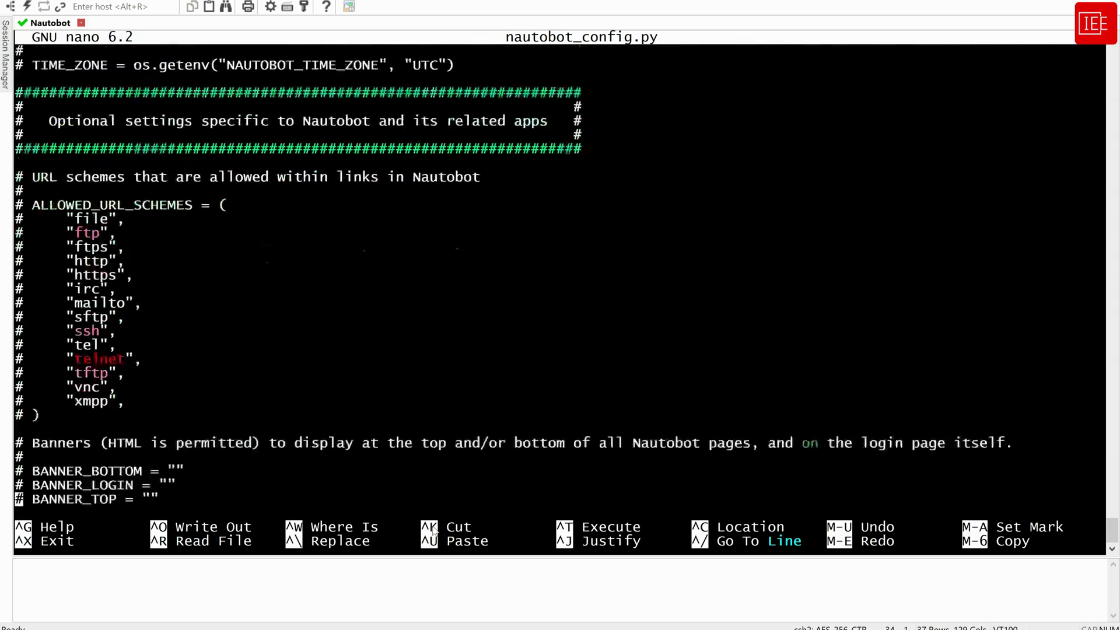
key(Down)
key(Down)
key(Down)
key(Down)
key(Down)
key(Down)
key(Down)
key(Down)
key(Down)
key(Down)
key(Down)
key(Down)
key(Down)
key(Down)
key(Down)
key(Down)
key(Down)
key(Down)
key(Down)
key(Down)
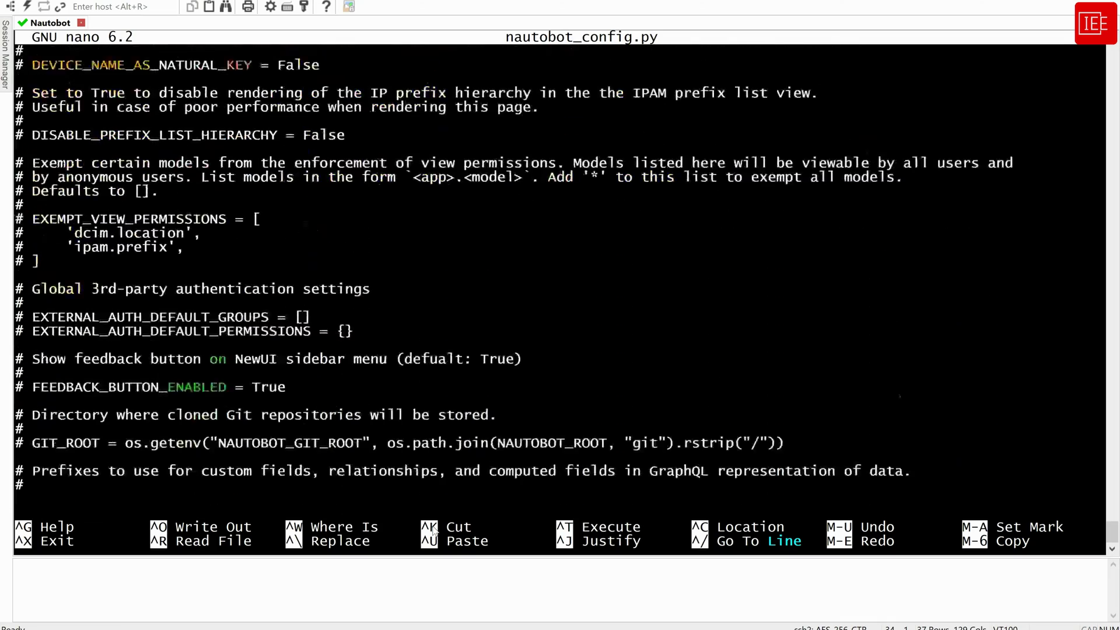
key(Down)
key(Down)
key(Down)
key(Down)
key(Down)
key(Down)
key(Down)
key(Down)
key(Down)
key(Down)
key(Down)
key(Down)
key(Down)
key(Down)
key(Down)
key(Down)
key(Down)
key(Down)
key(Down)
key(Down)
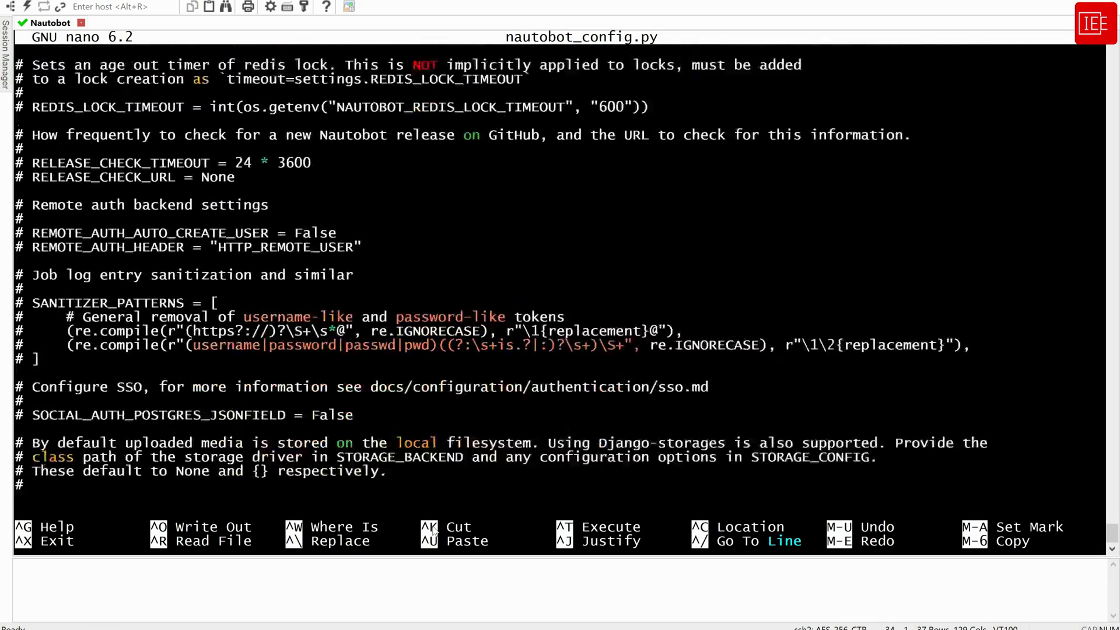
key(Down)
key(Down)
key(Down)
key(Down)
key(Down)
key(Down)
key(Down)
key(Down)
key(Down)
key(Down)
key(Down)
key(Down)
key(Down)
key(Down)
key(Down)
key(Down)
key(Down)
key(Down)
key(Down)
key(Down)
key(Return)
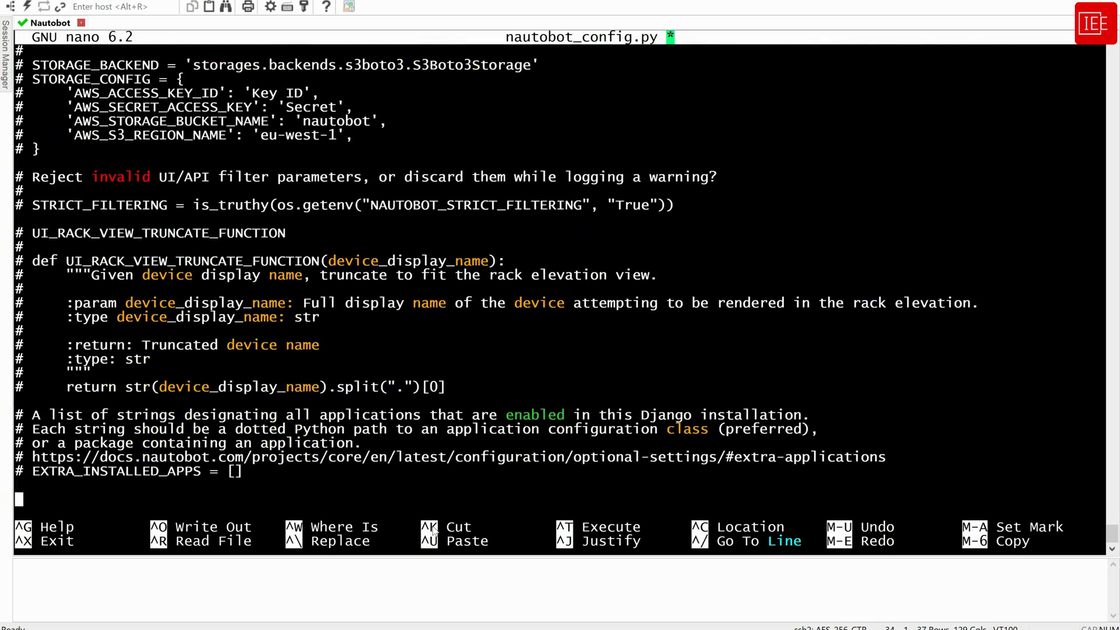
right_click(363, 484)
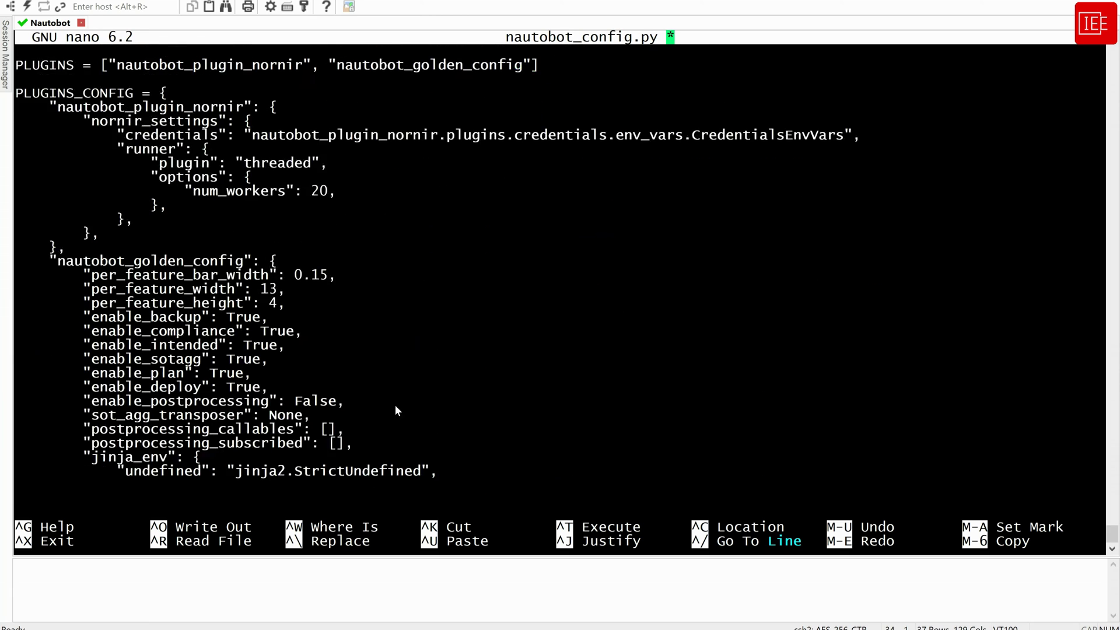
Check the pasted PLUGINS line and save nautobot_config.py
key(Up)
key(Up)
key(Up)
key(Up)
key(Up)
key(Up)
key(Up)
key(Up)
key(Up)
key(Up)
key(Up)
key(Up)
key(Up)
key(Up)
key(Up)
key(Up)
key(Up)
key(Up)
key(Up)
key(Up)
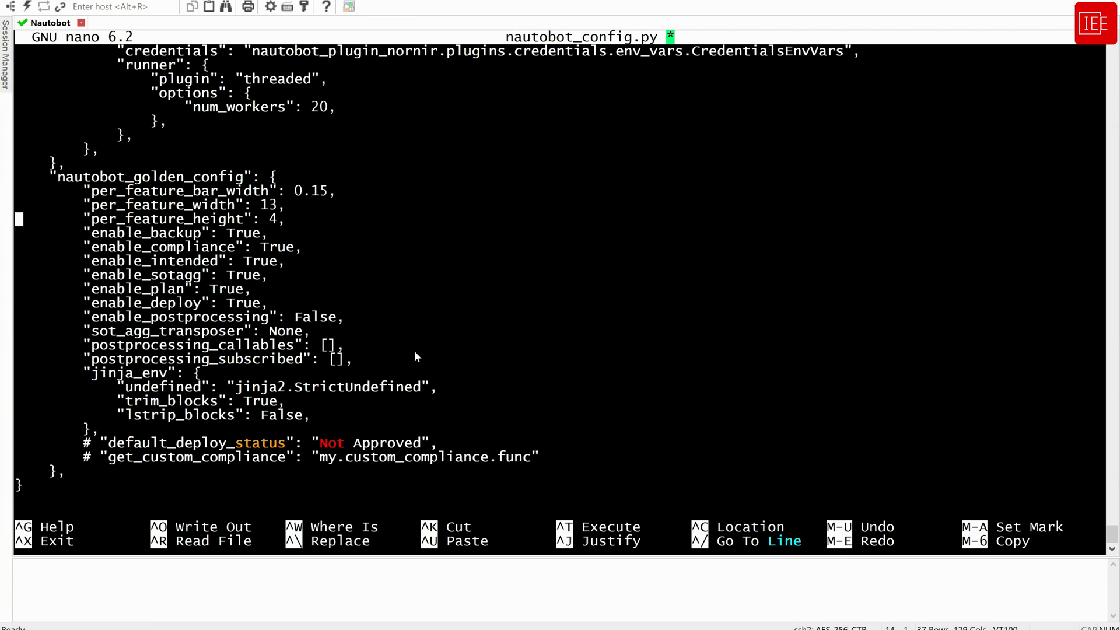
key(Up)
key(Up)
key(Up)
key(Up)
key(Up)
key(Up)
key(Up)
key(Up)
key(Up)
key(Up)
key(Up)
key(Up)
key(Up)
key(Up)
key(Up)
key(Up)
key(Up)
key(Right)
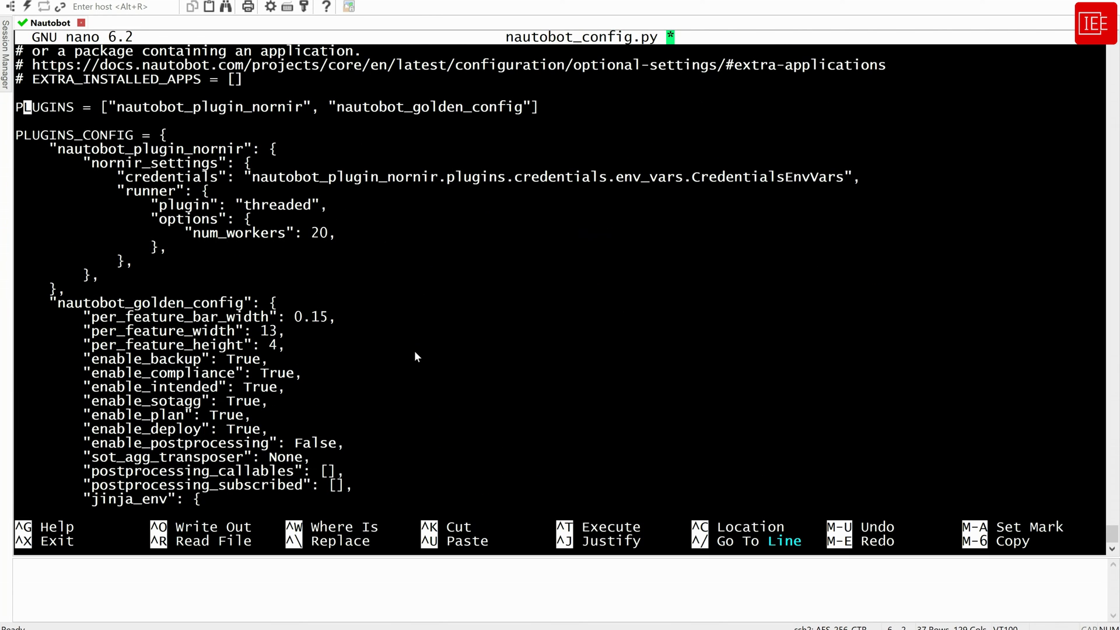
key(Down)
key(ctrl+x)
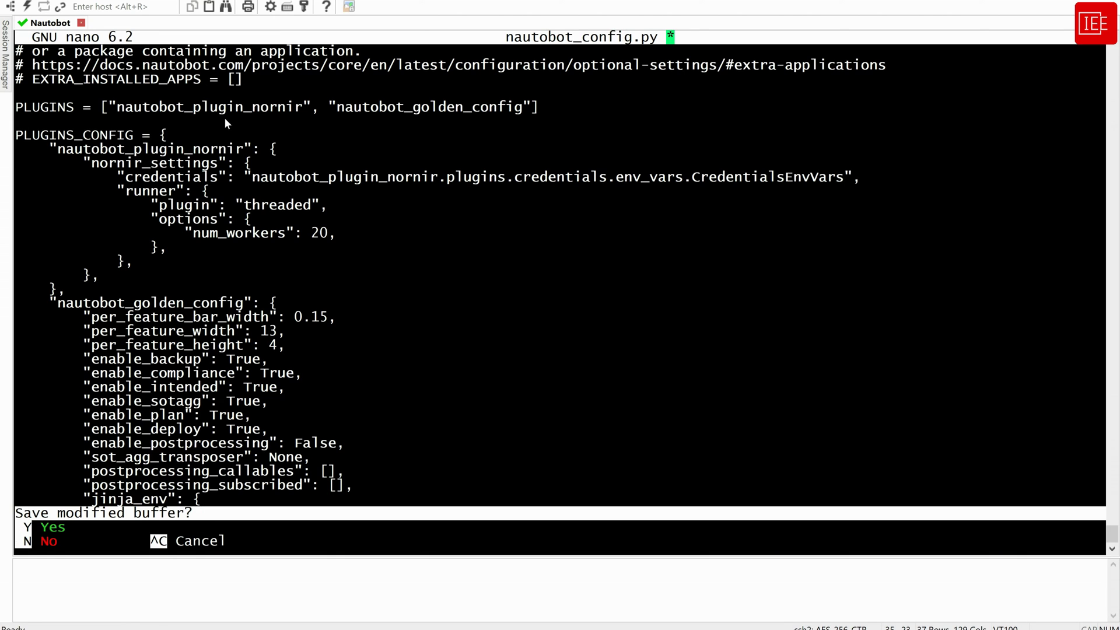
key(y)
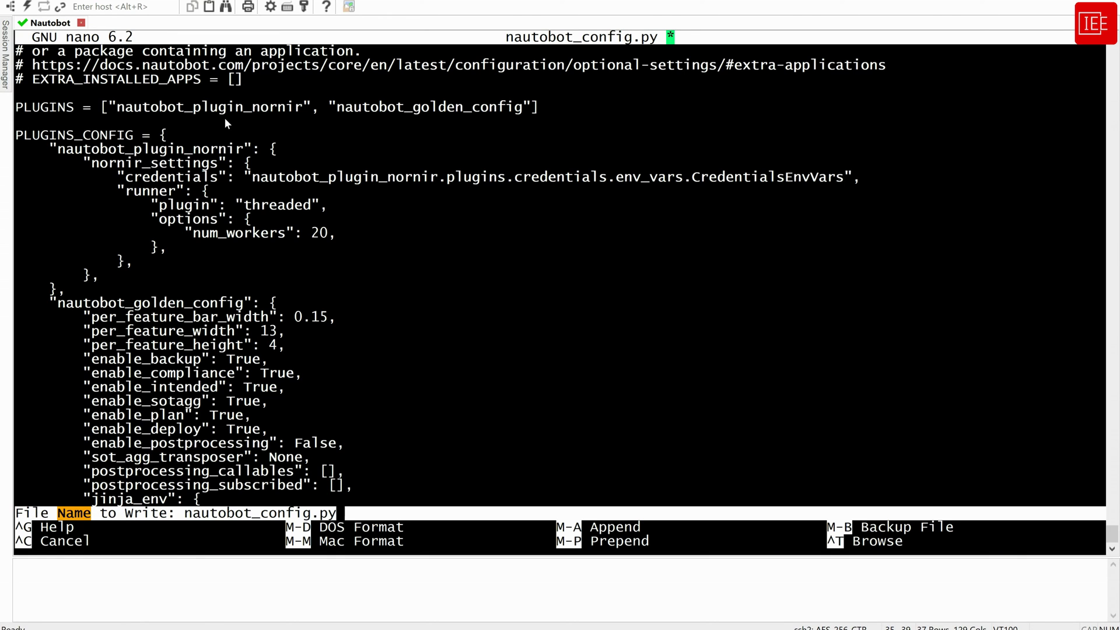
key(Return)
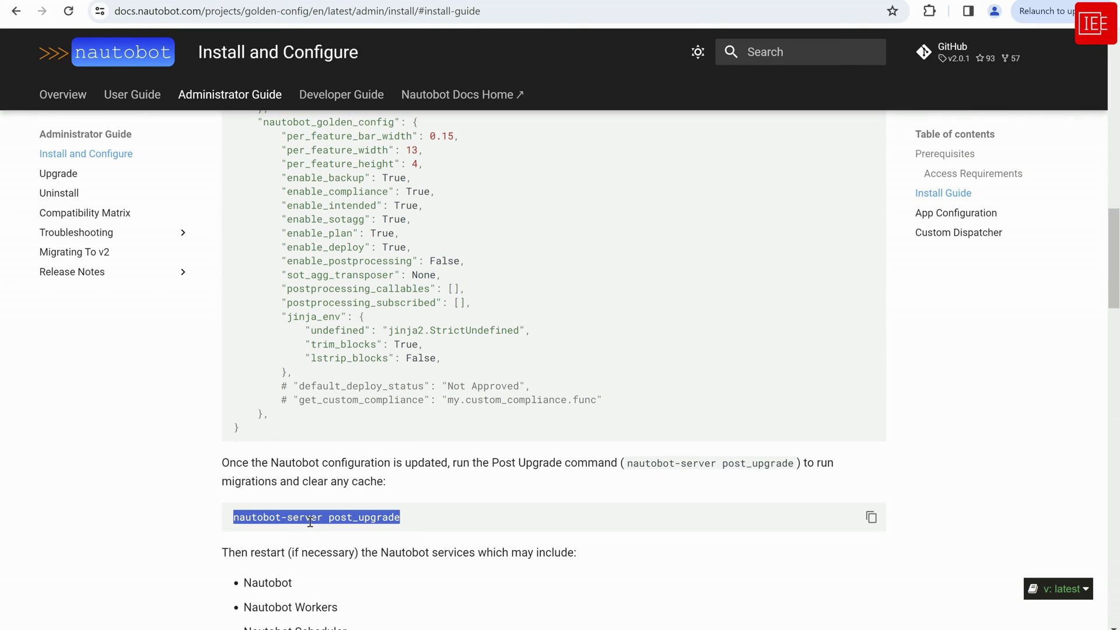
Copy 'nautobot-server post_upgrade' from the docs and run it in the server terminal
right_click(367, 518)
click(401, 386)
key(alt+Tab)
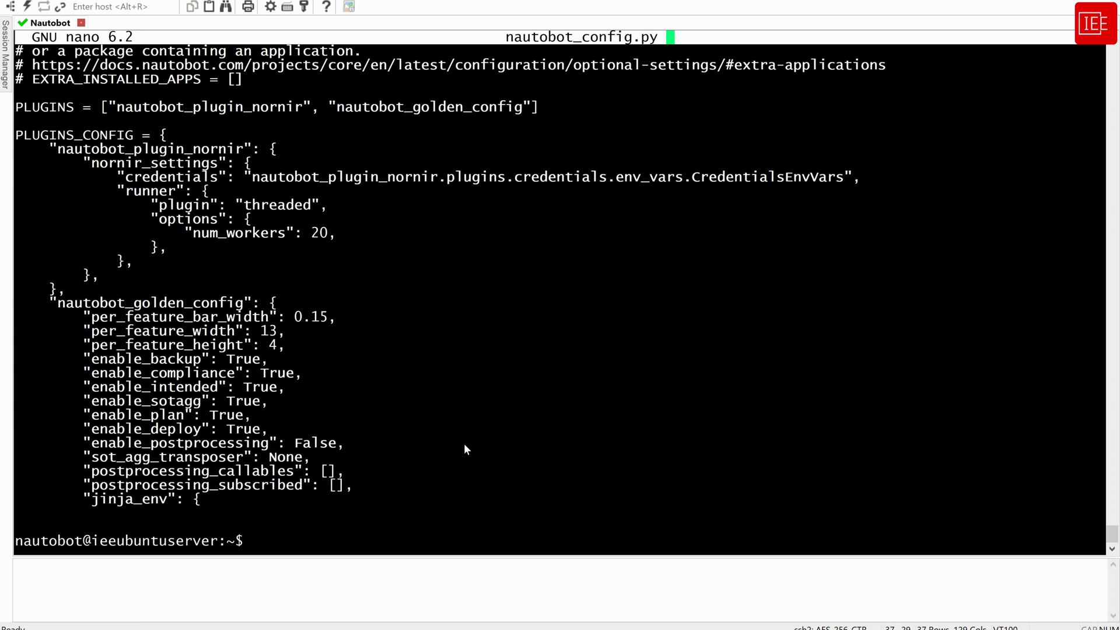
right_click(468, 456)
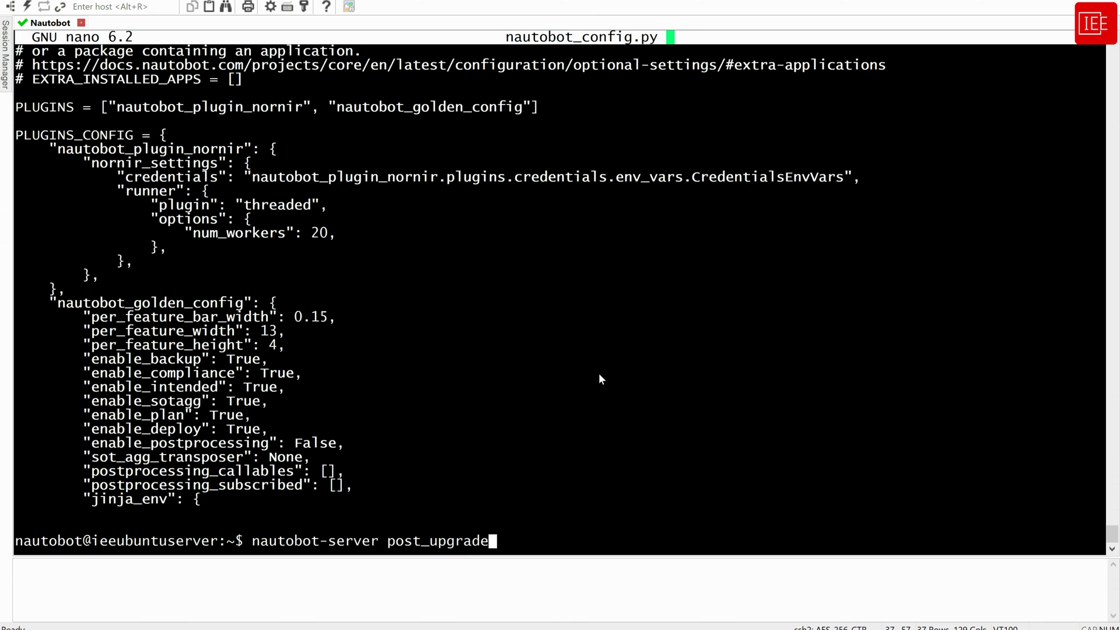
key(Return)
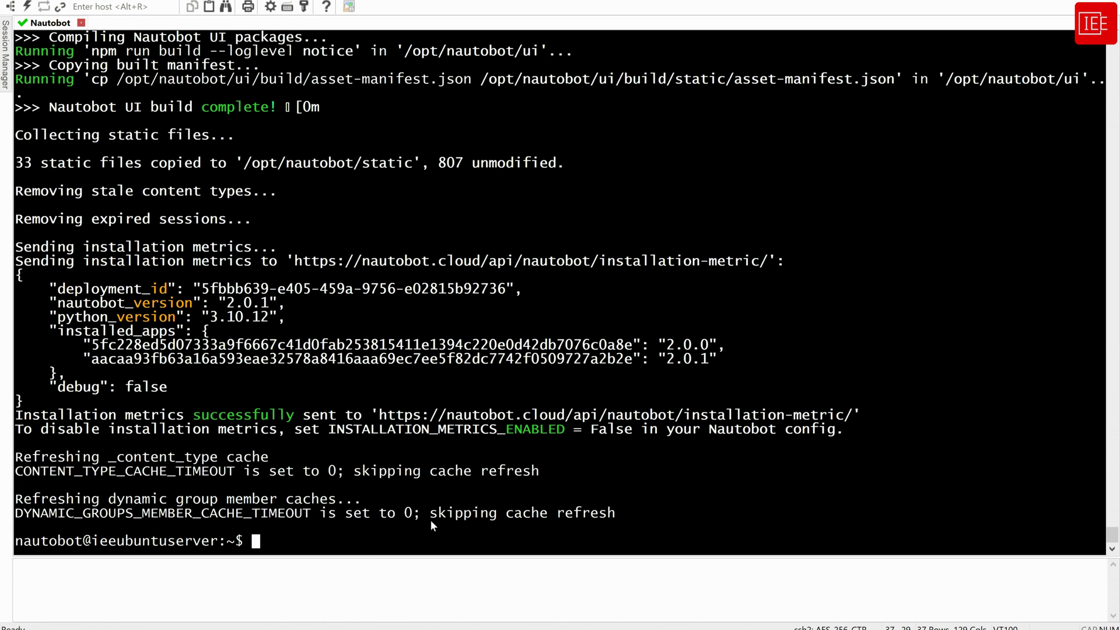
Copy the systemctl restart command for the Nautobot services from the install docs
mouse_move(192, 619)
click(225, 568)
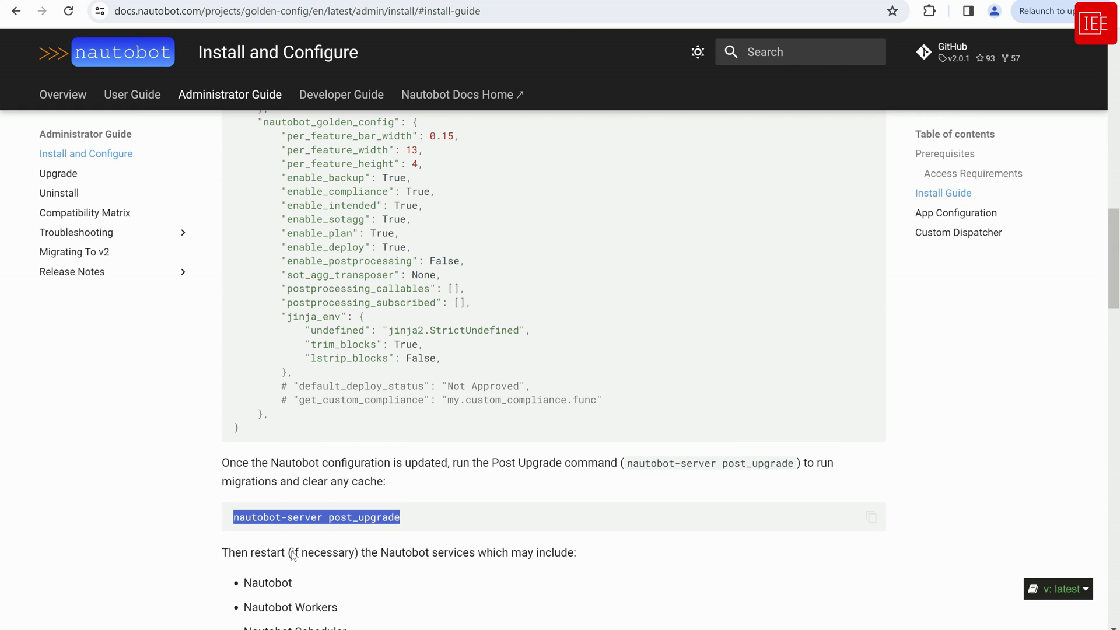
scroll(407, 512, down, 4)
scroll(407, 513, down, 1)
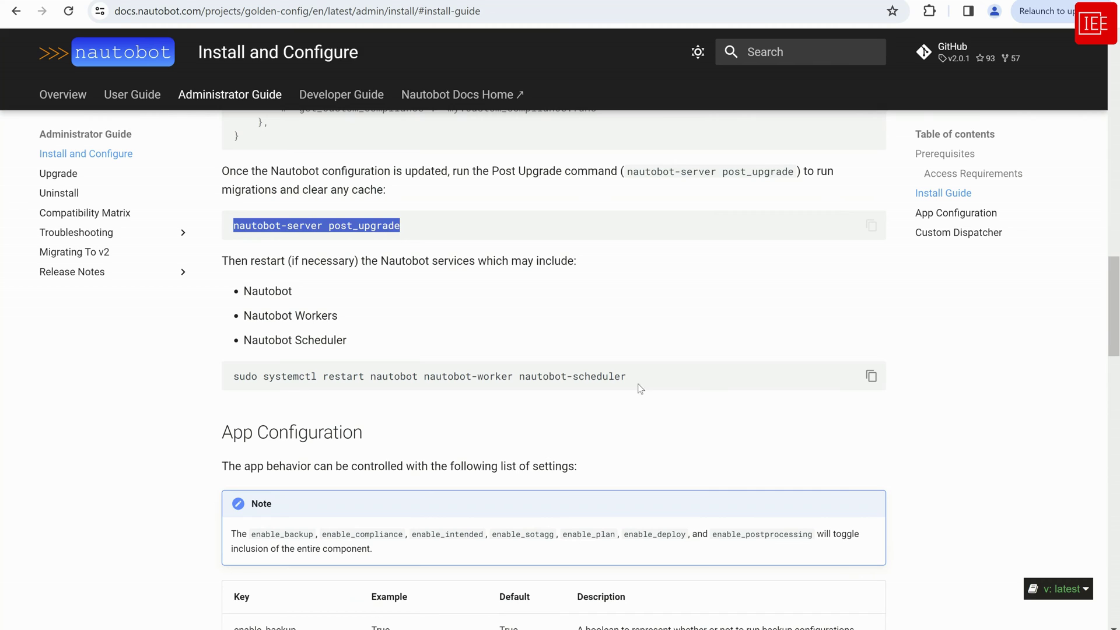
drag(591, 379, 247, 391)
drag(650, 383, 243, 379)
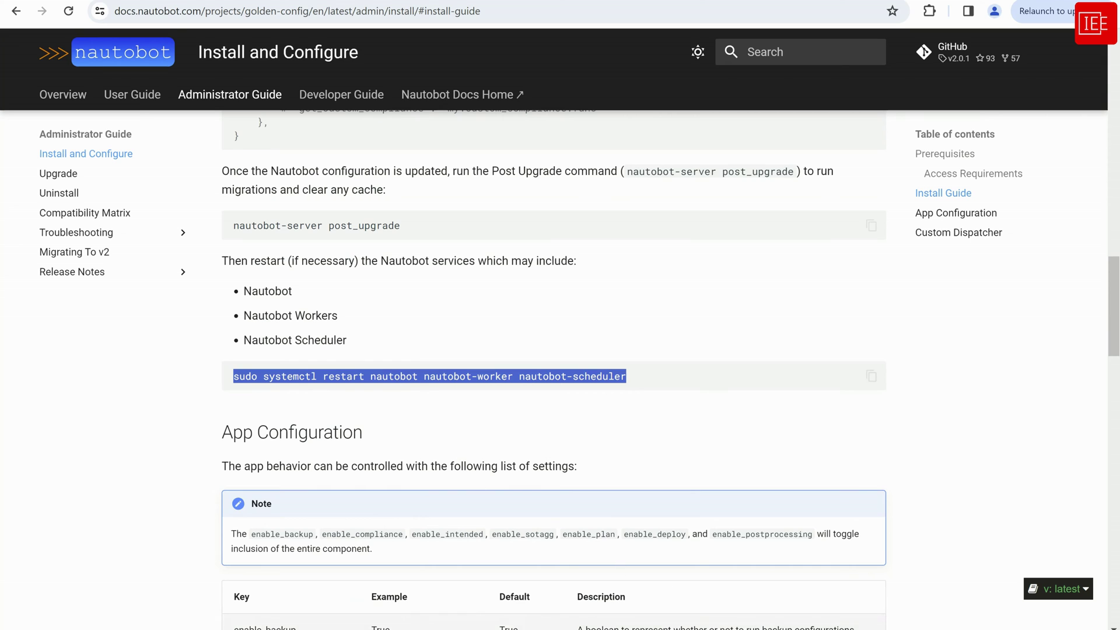
key(alt+Tab)
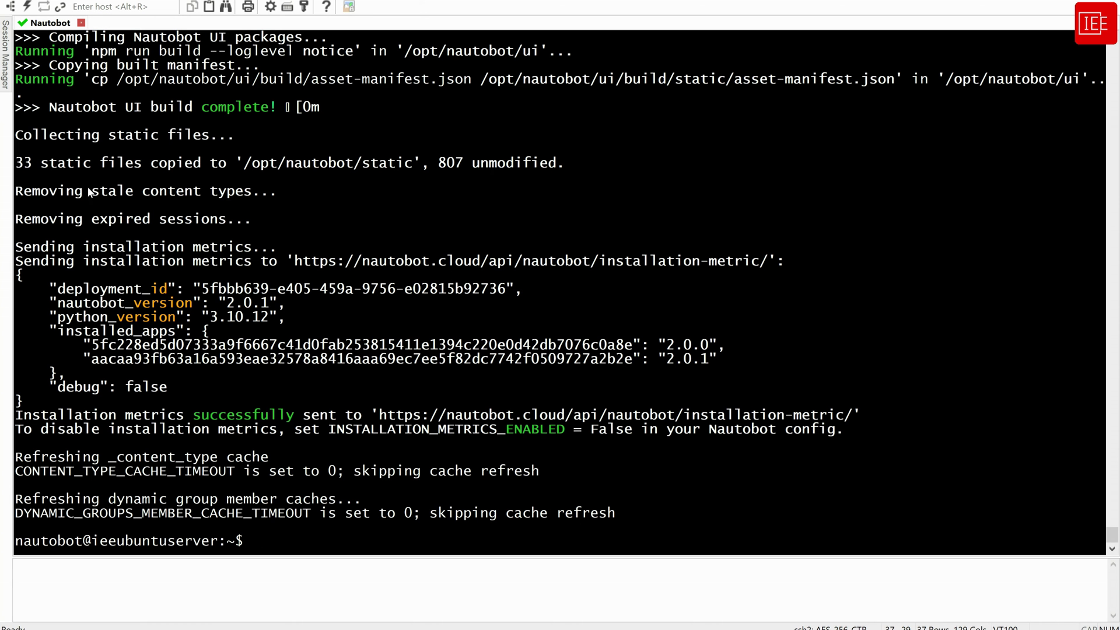
In a new Nautobot server session, restart nautobot, nautobot-worker and nautobot-scheduler
mouse_move(7, 52)
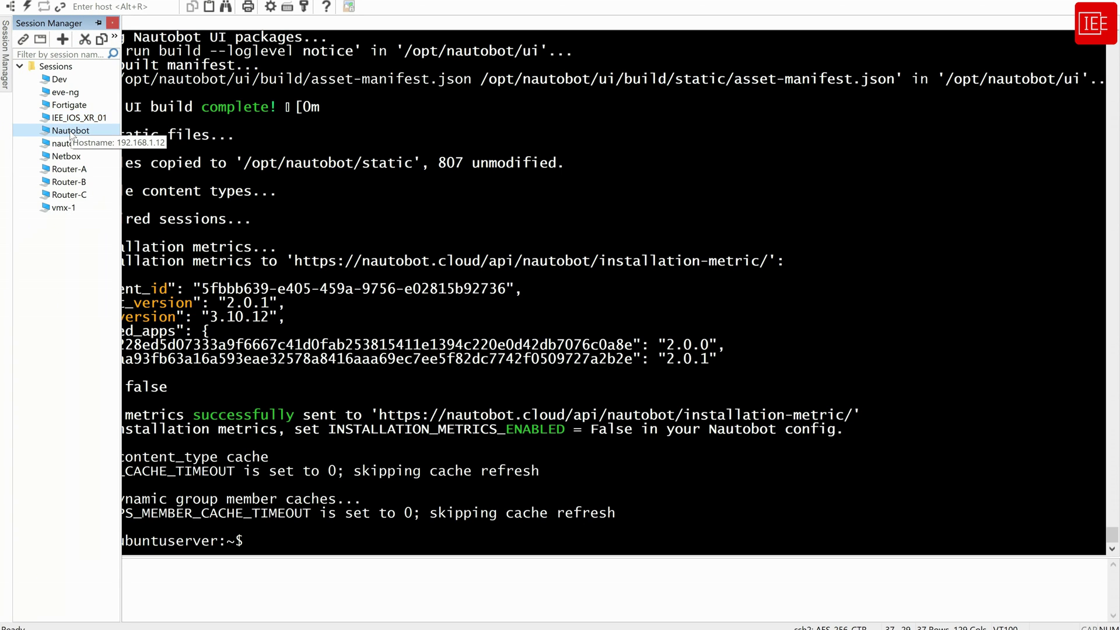
double_click(71, 131)
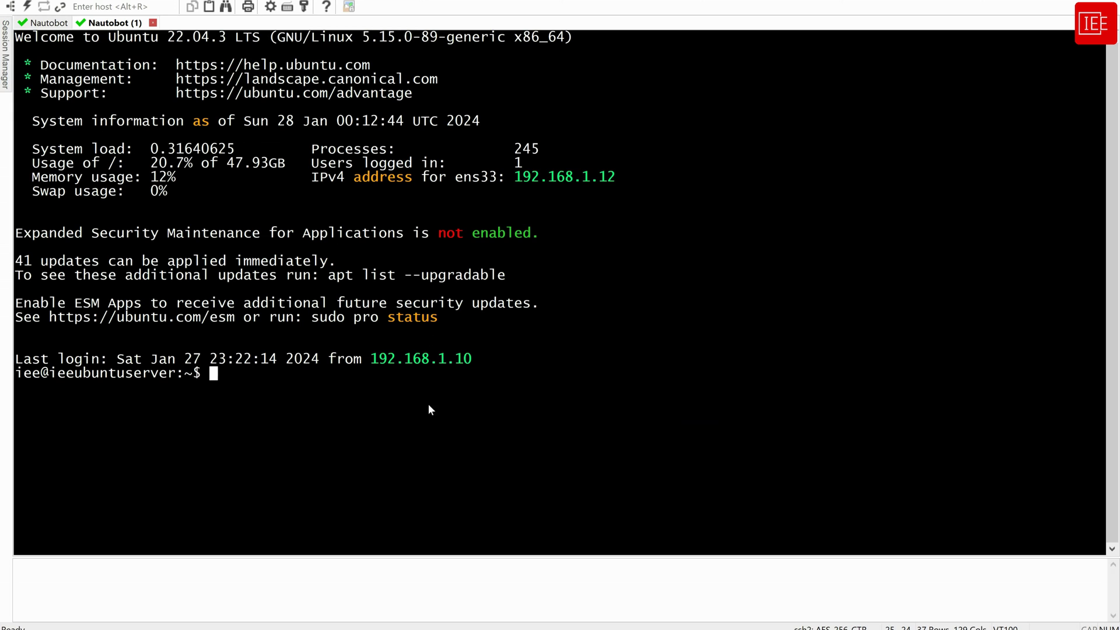
key(shift+Insert)
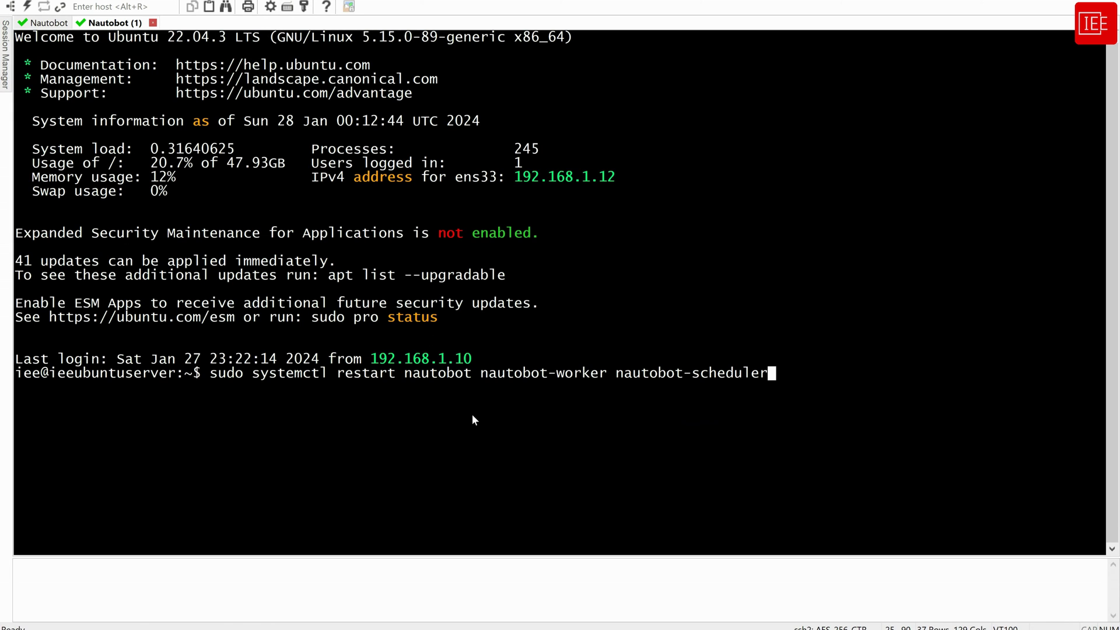
key(Return)
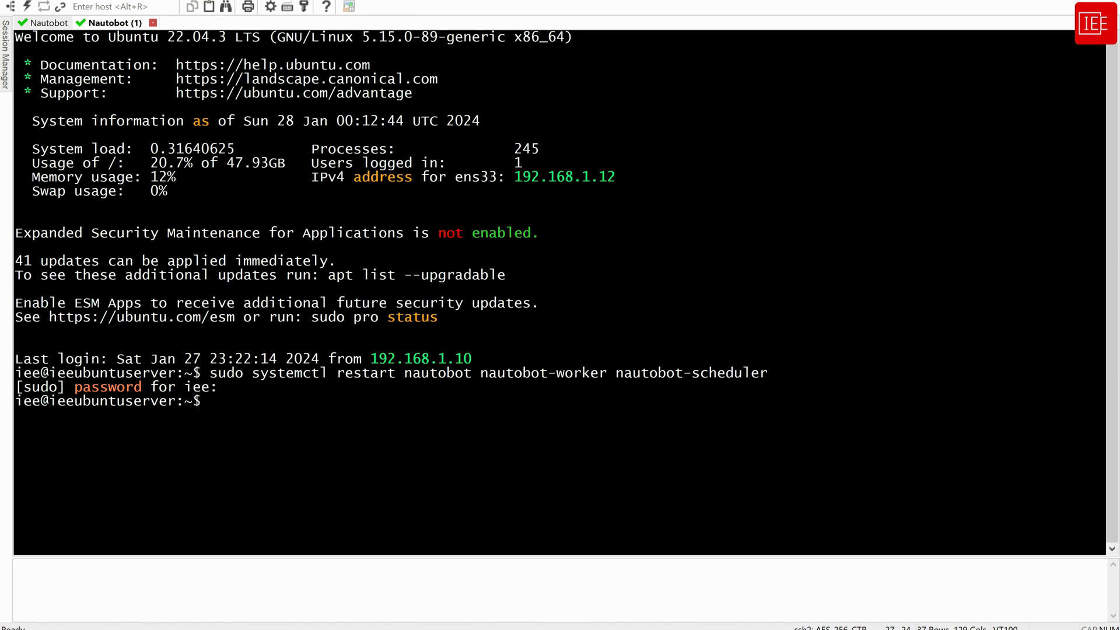
mouse_move(163, 629)
click(207, 578)
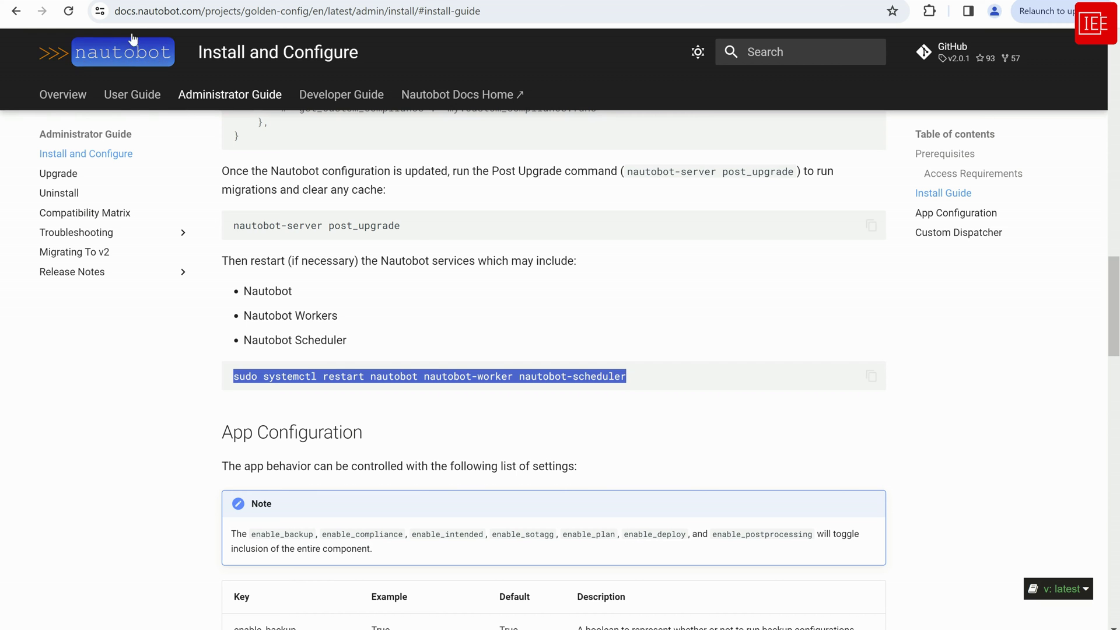
Confirm Installed Plugins shows Nornir 2.0.0 and Golden Configuration 2.0.1, checking the Golden Config menu
click(242, 1)
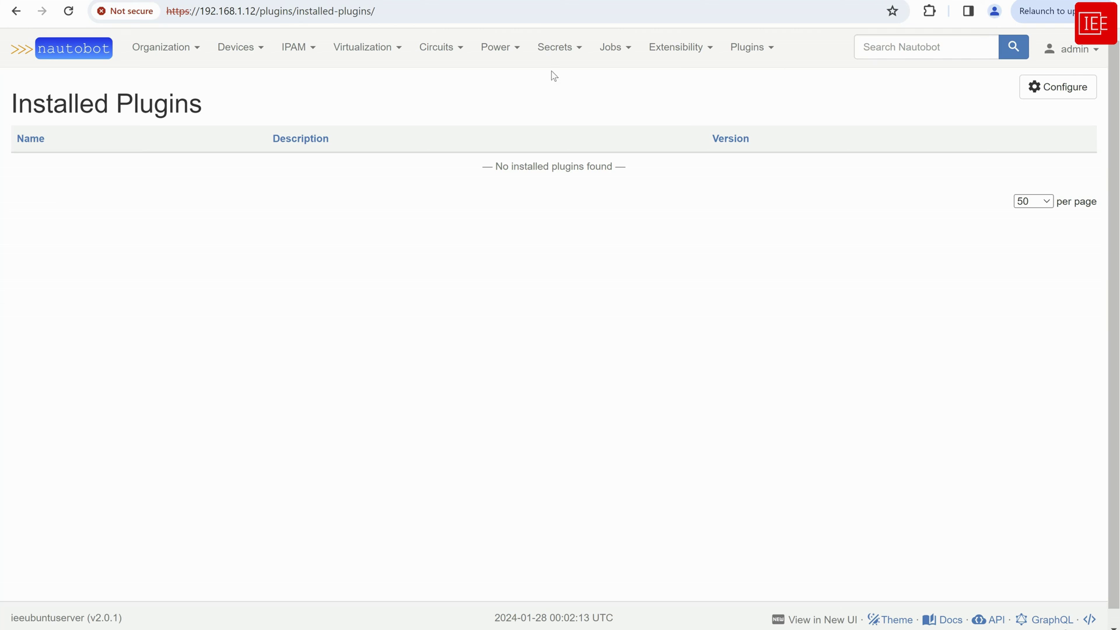
click(35, 54)
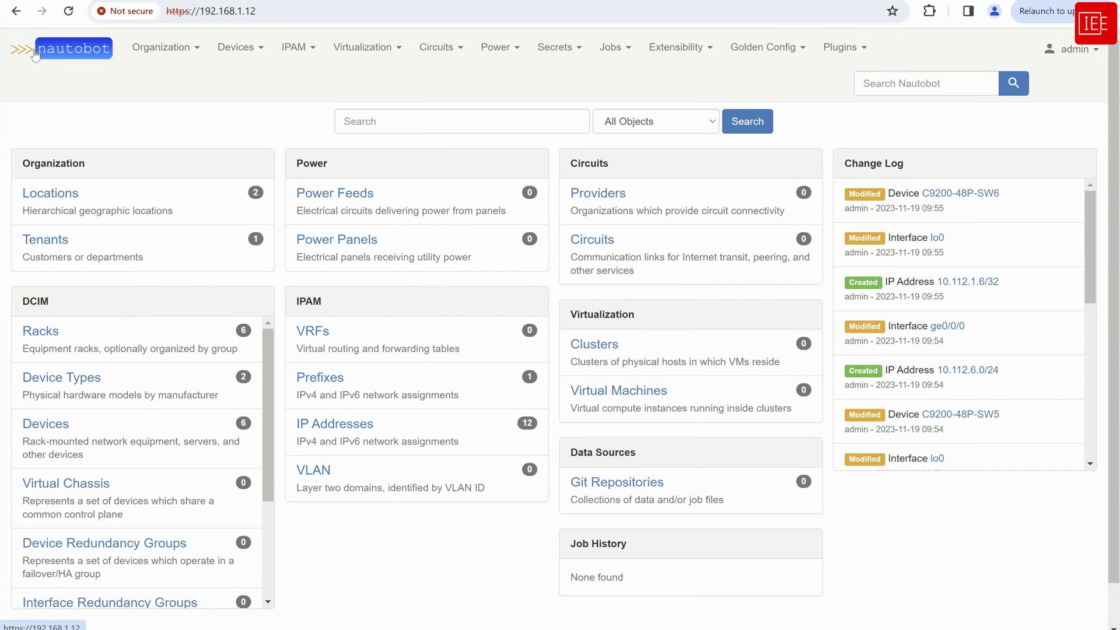
click(783, 54)
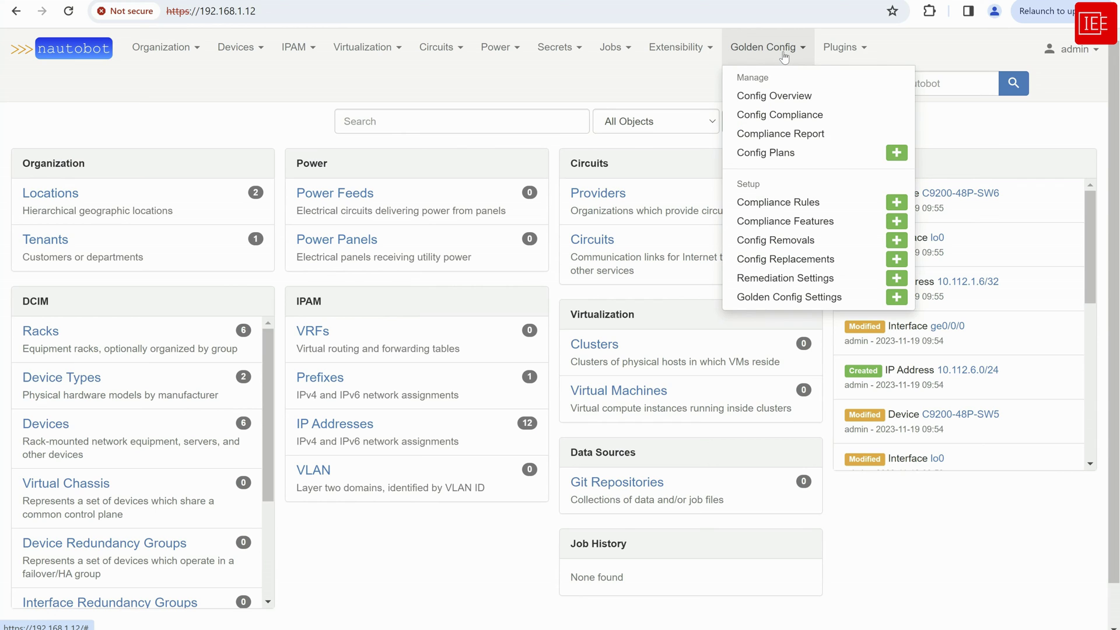
click(761, 64)
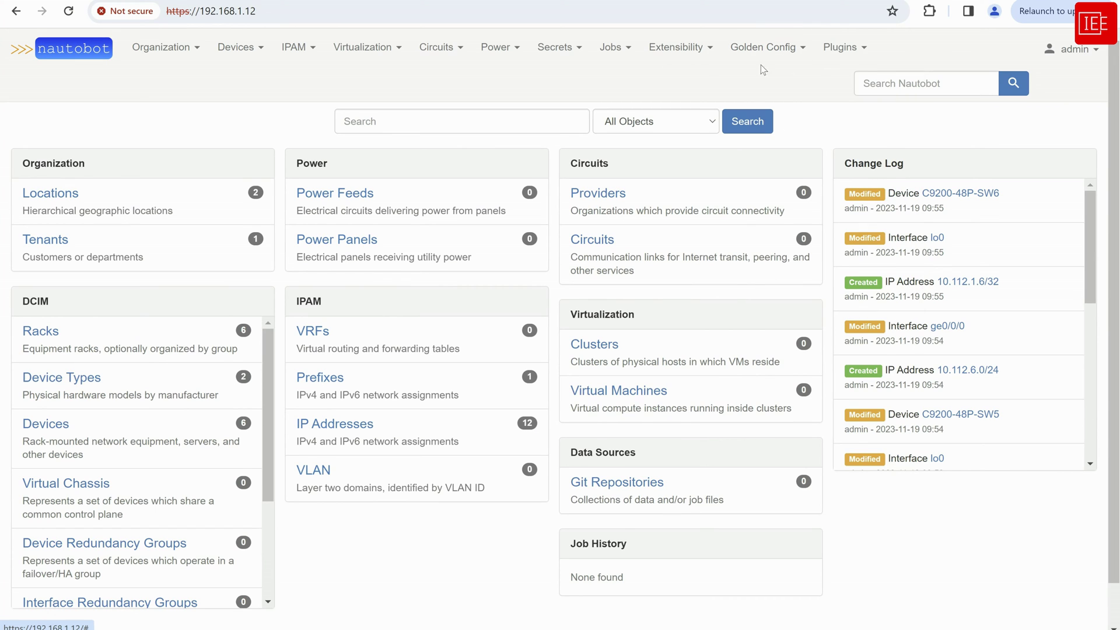
click(838, 54)
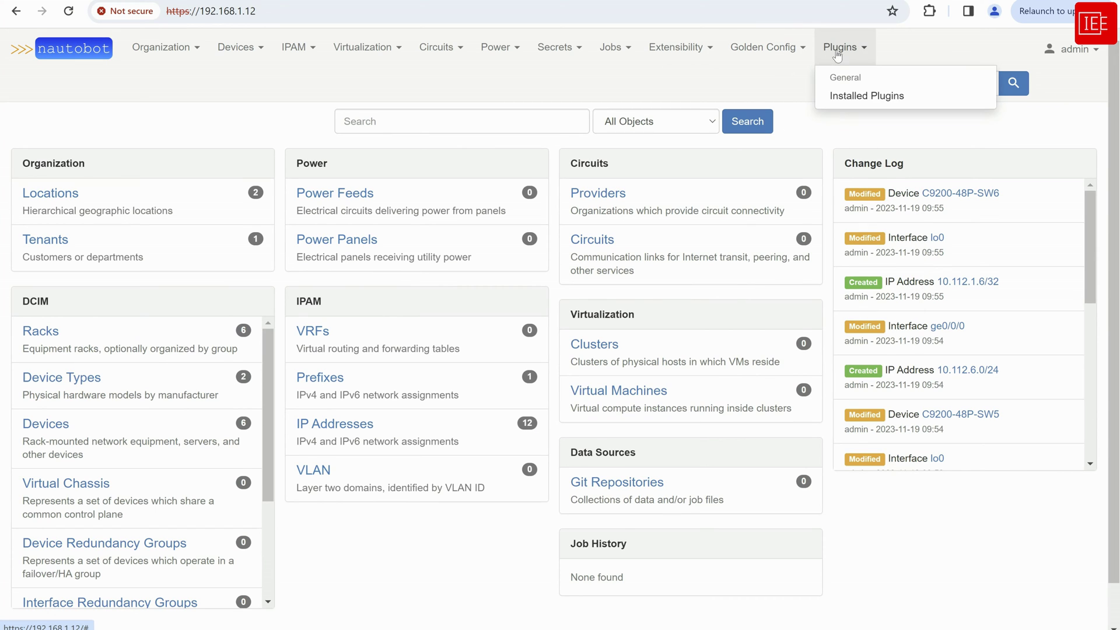
click(854, 99)
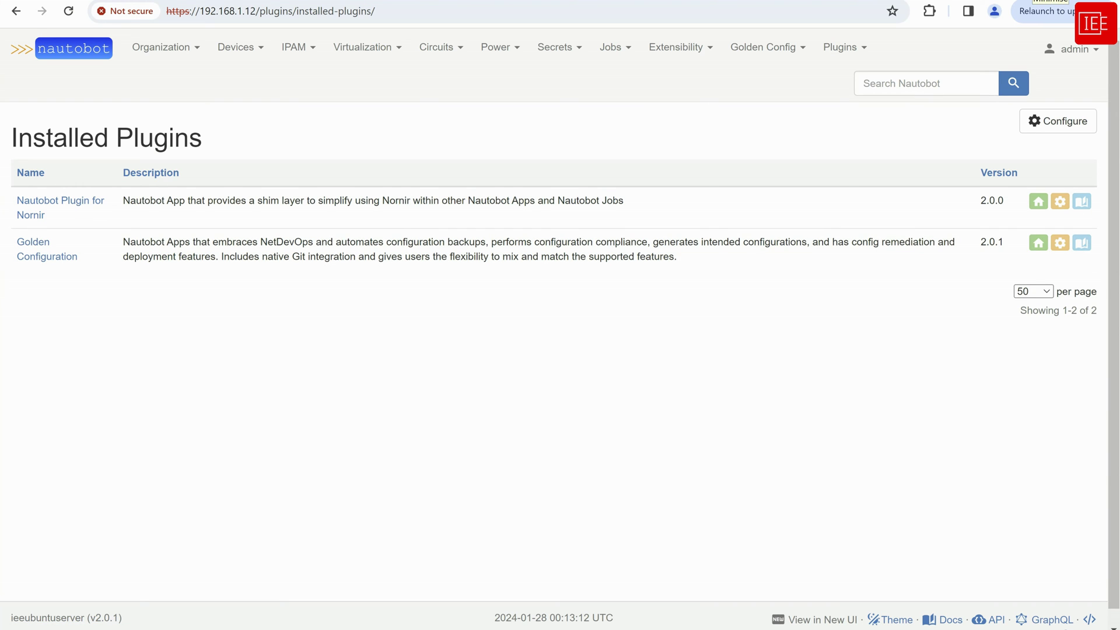
click(1049, 1)
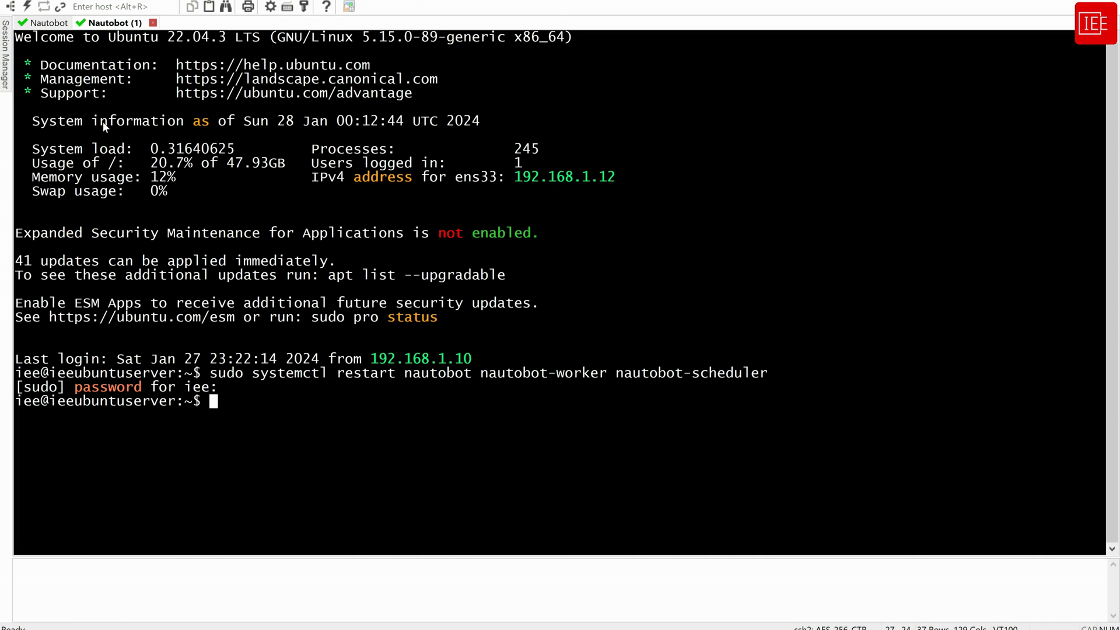
Install nautobot-ssot[all] with pip in the original Nautobot session
click(48, 23)
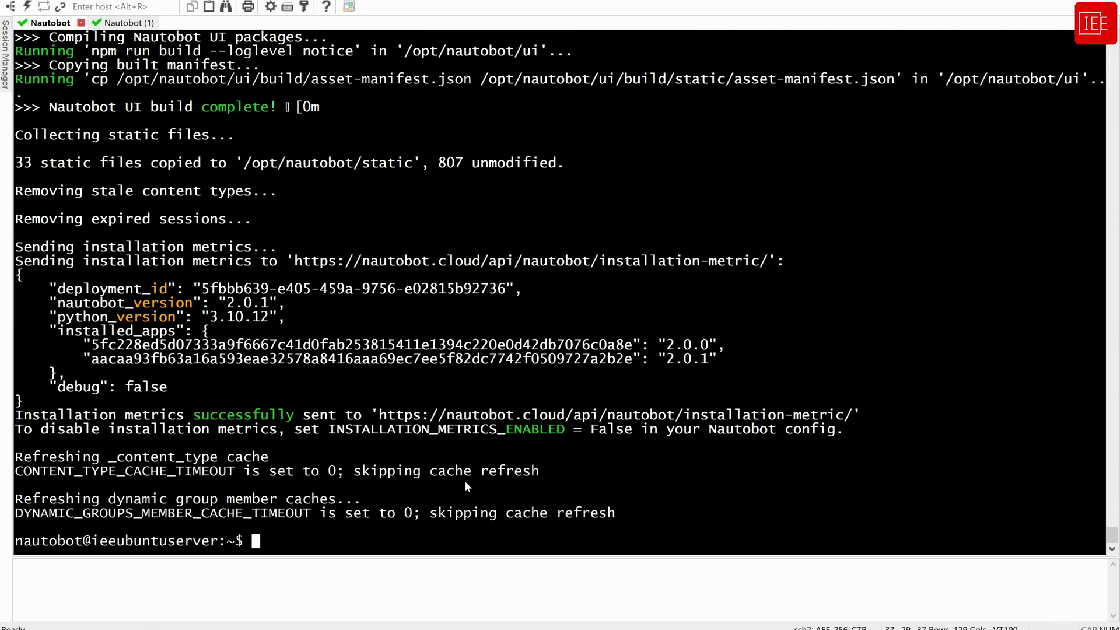
key(Return)
key(Return)
key(Return)
key(Return)
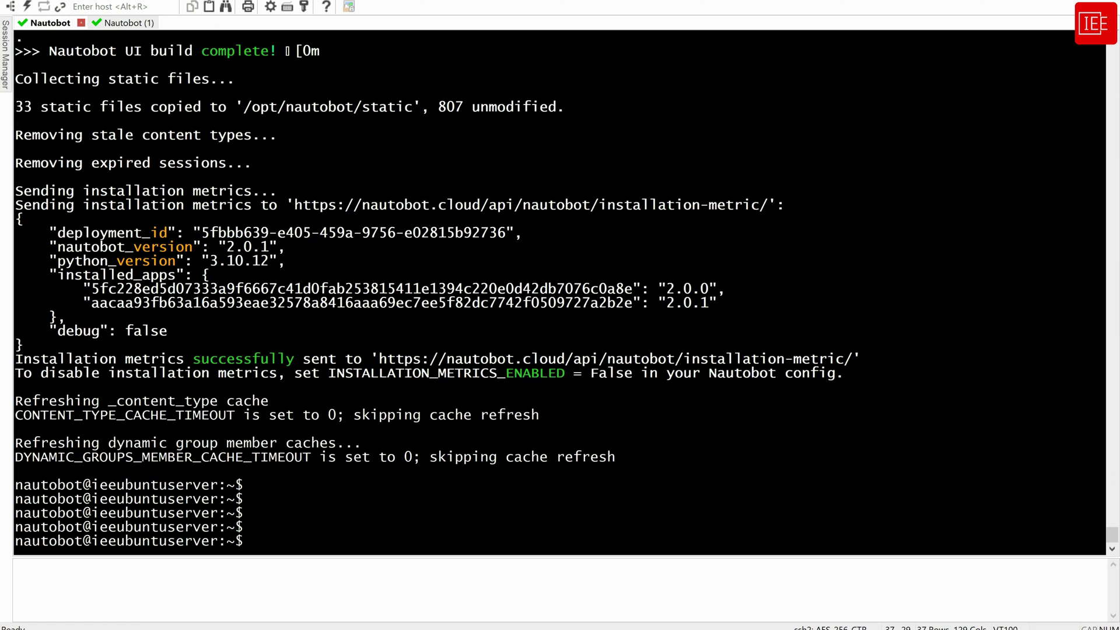
text(pip install nautobot-ssot[all])
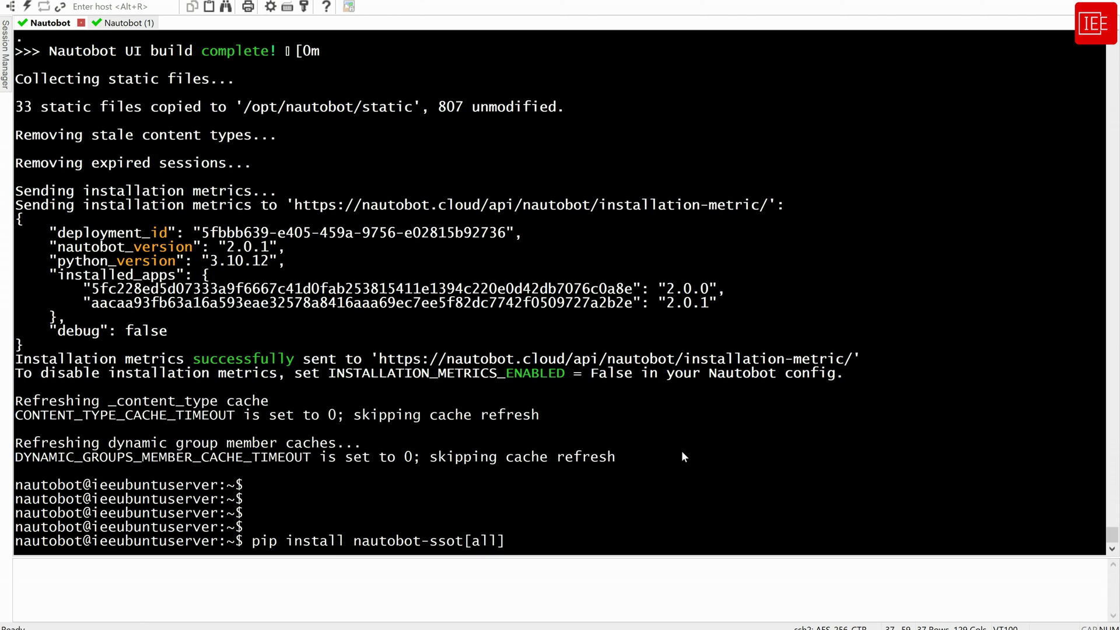
key(Return)
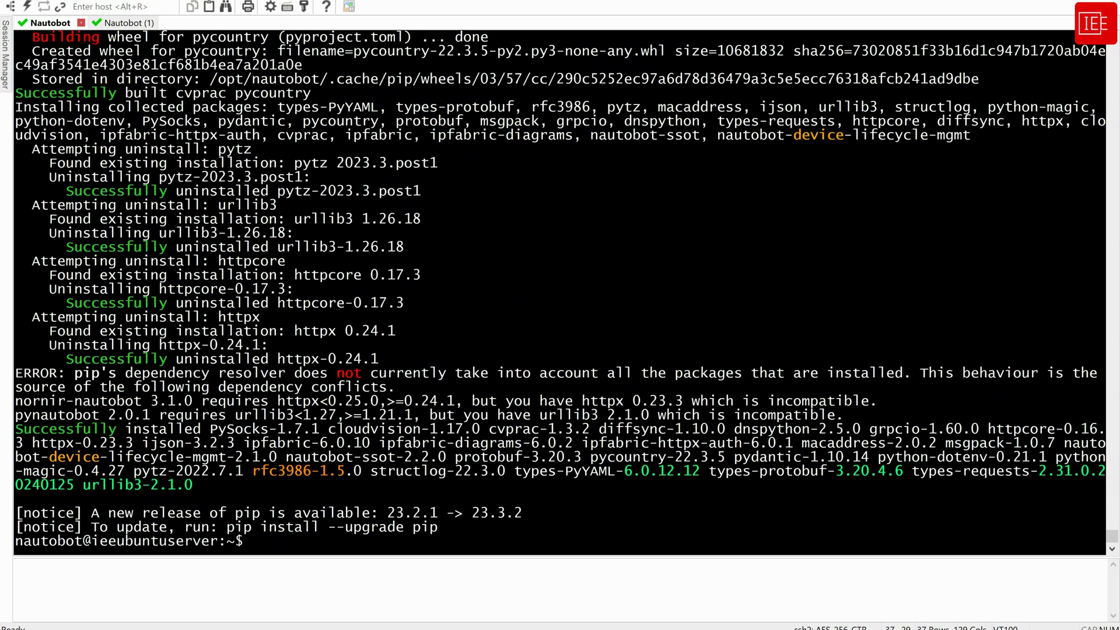
Append nautobot-ssot to local_requirements.txt and print the file's contents
right_click(601, 470)
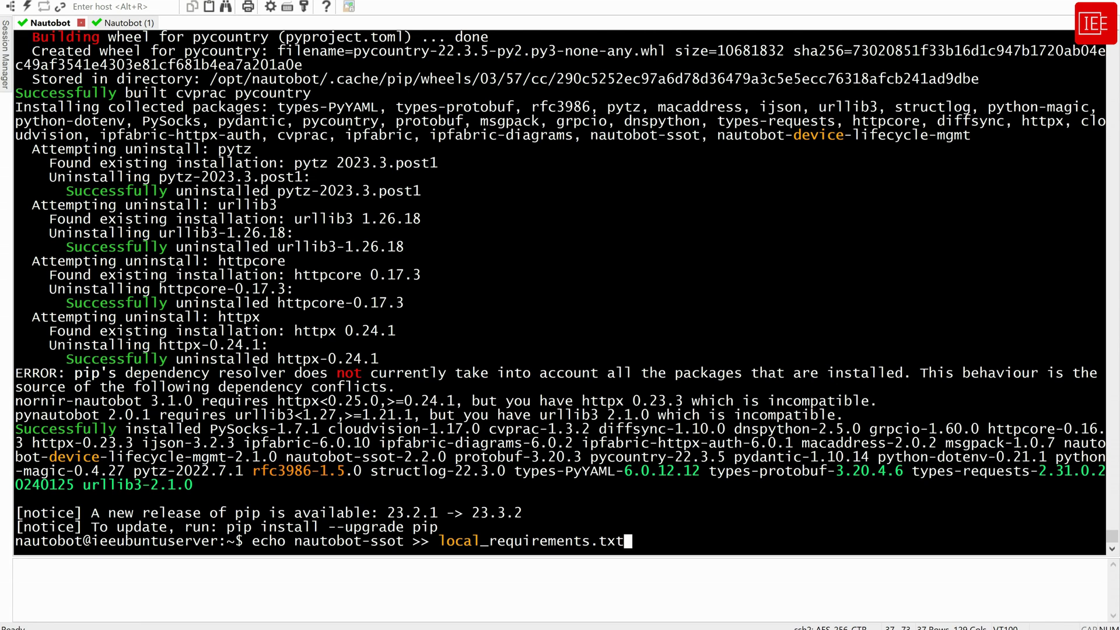
key(Return)
text(cat )
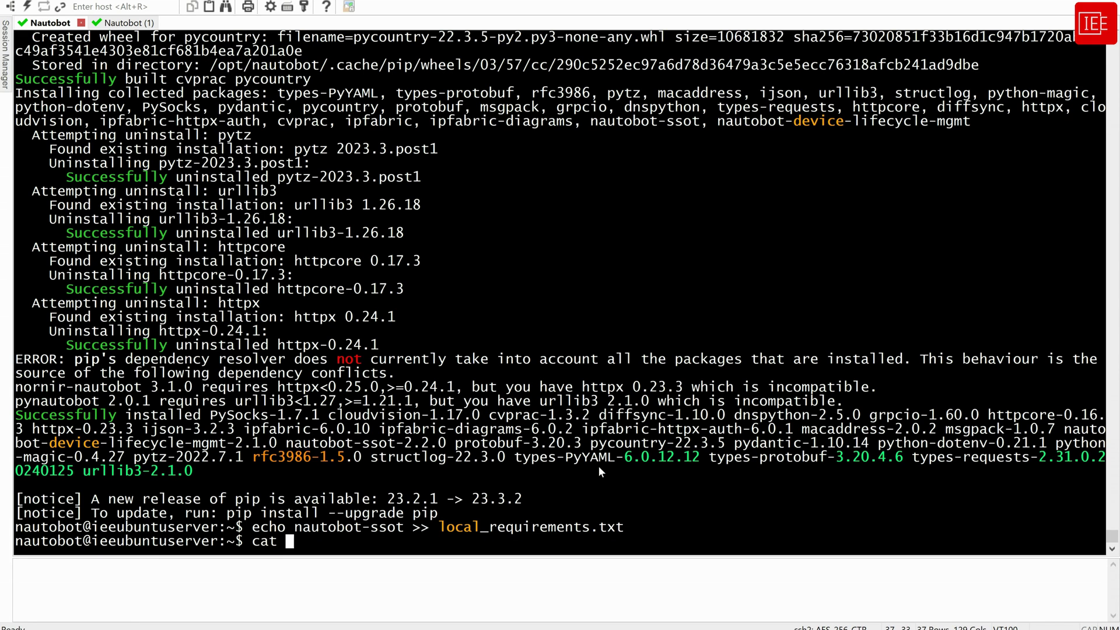
text(loc)
key(Tab)
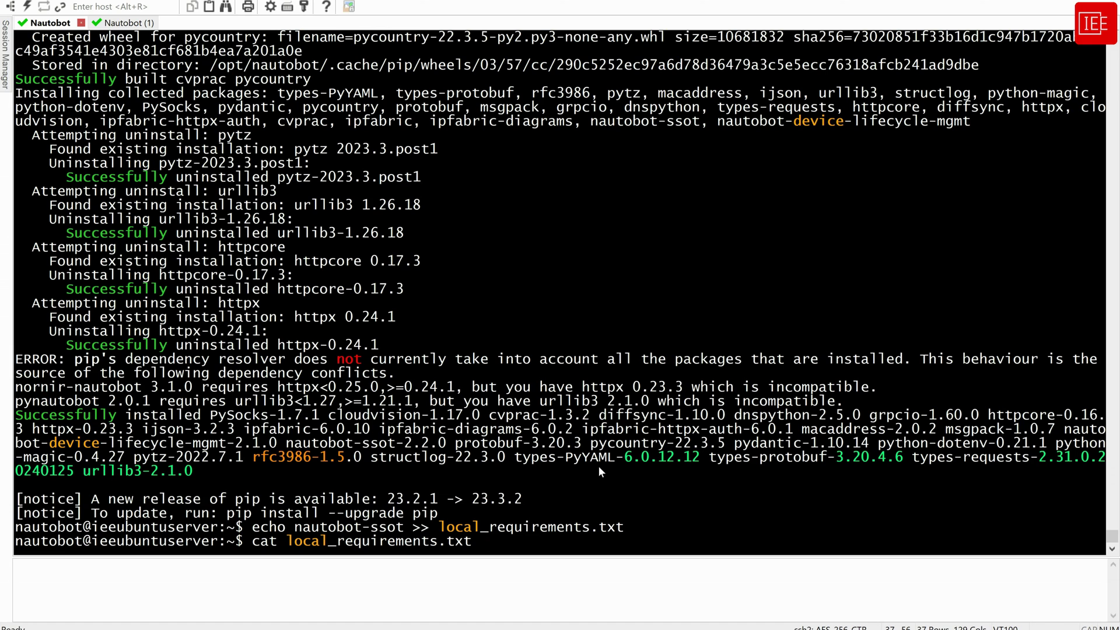
key(Return)
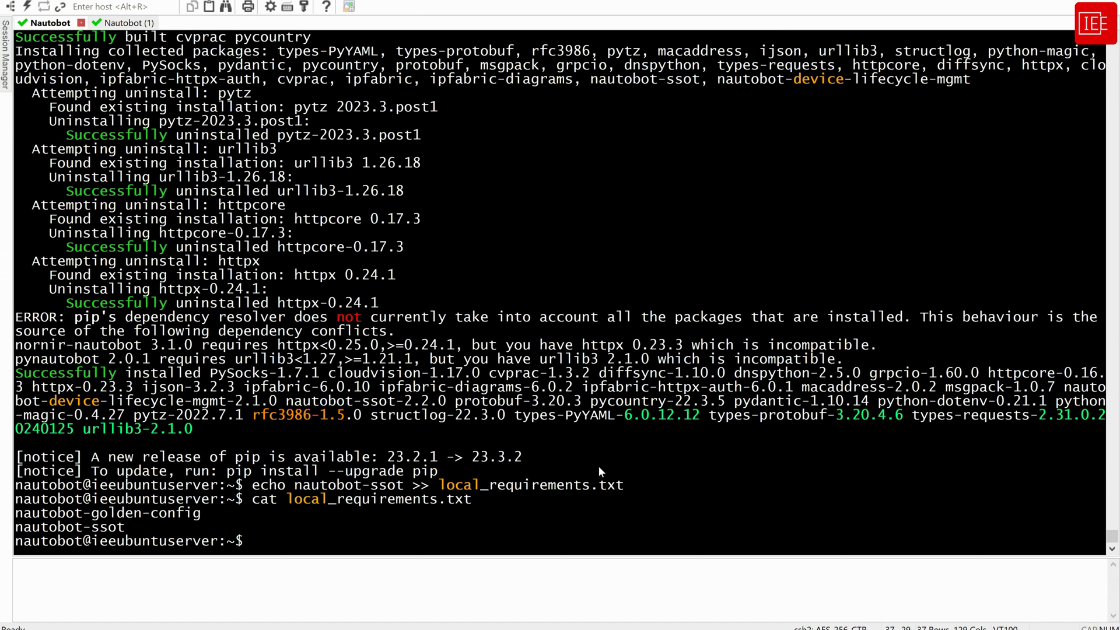
drag(138, 532, 10, 513)
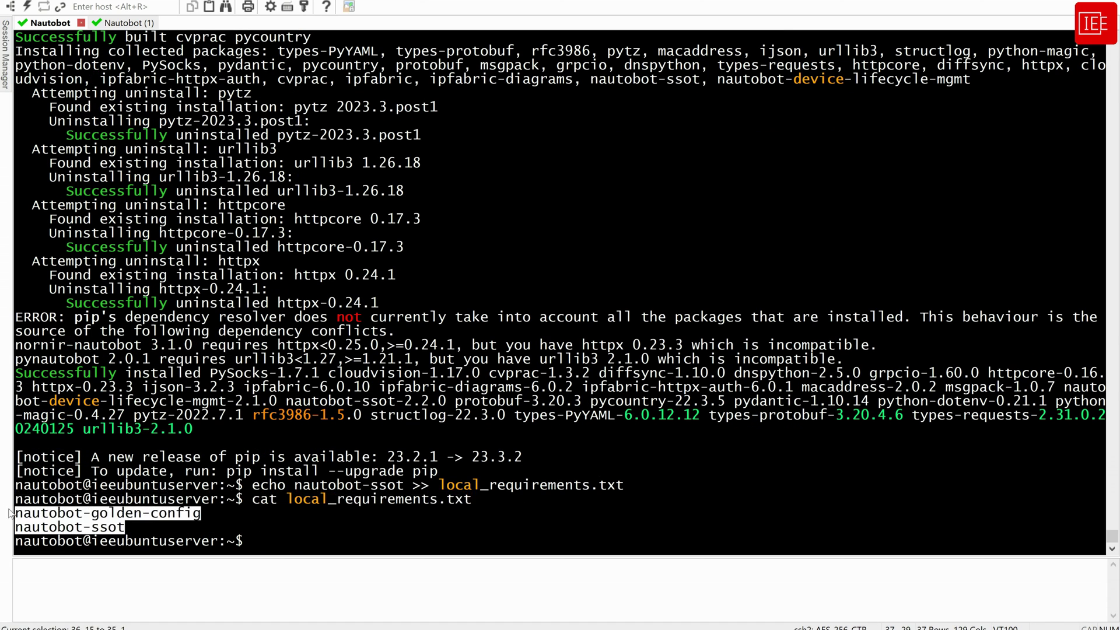
click(404, 536)
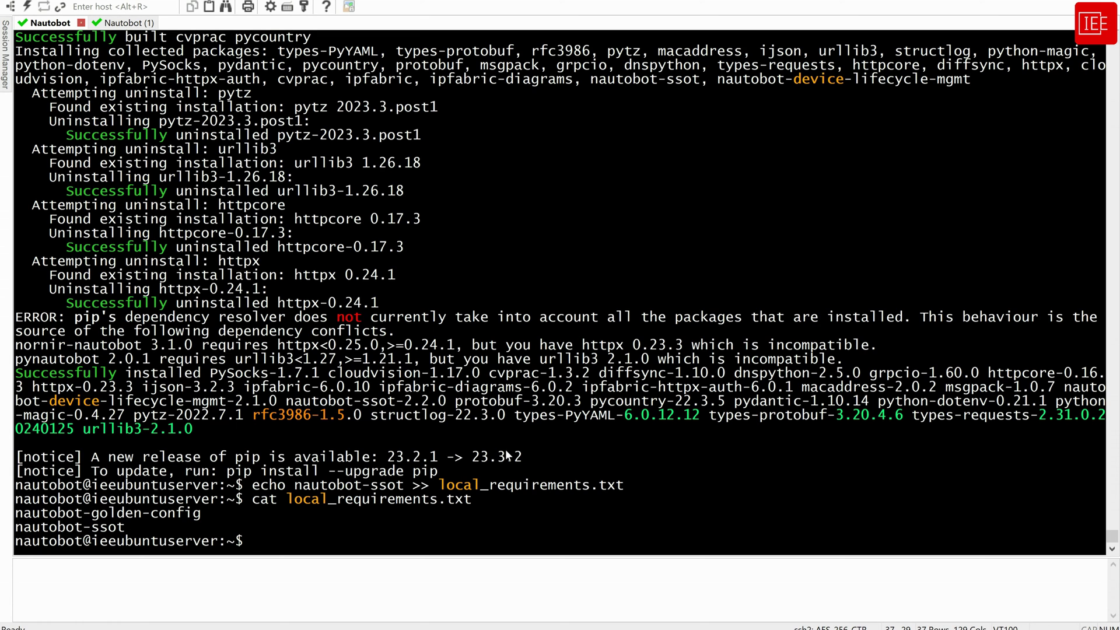
Open nautobot_config.py in nano and head toward the plugin settings
text(nano nautobot_config.py)
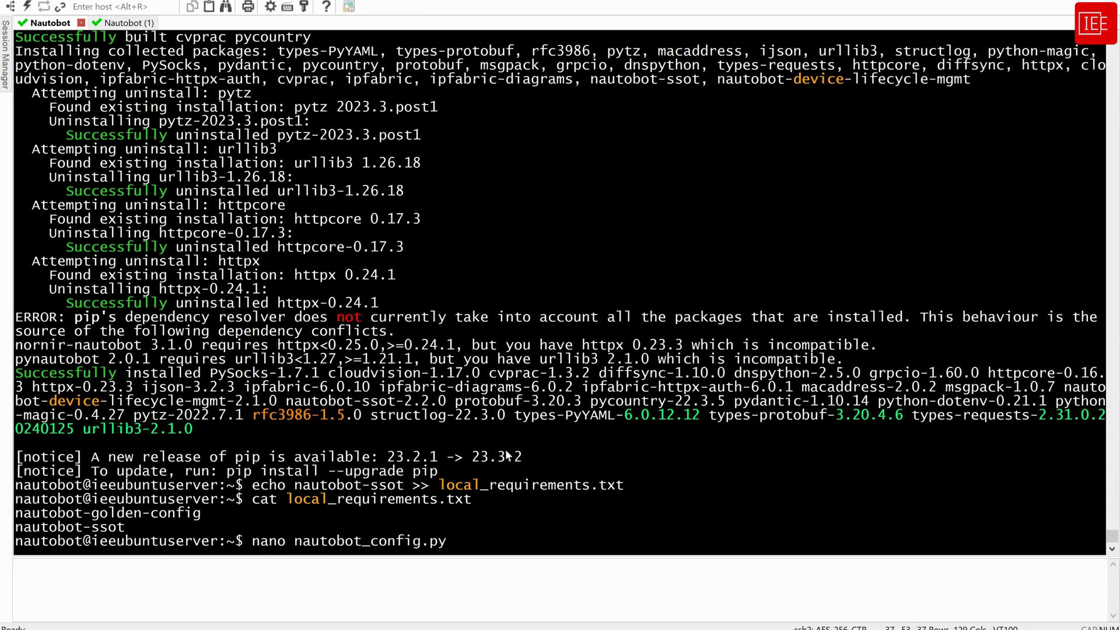
key(Return)
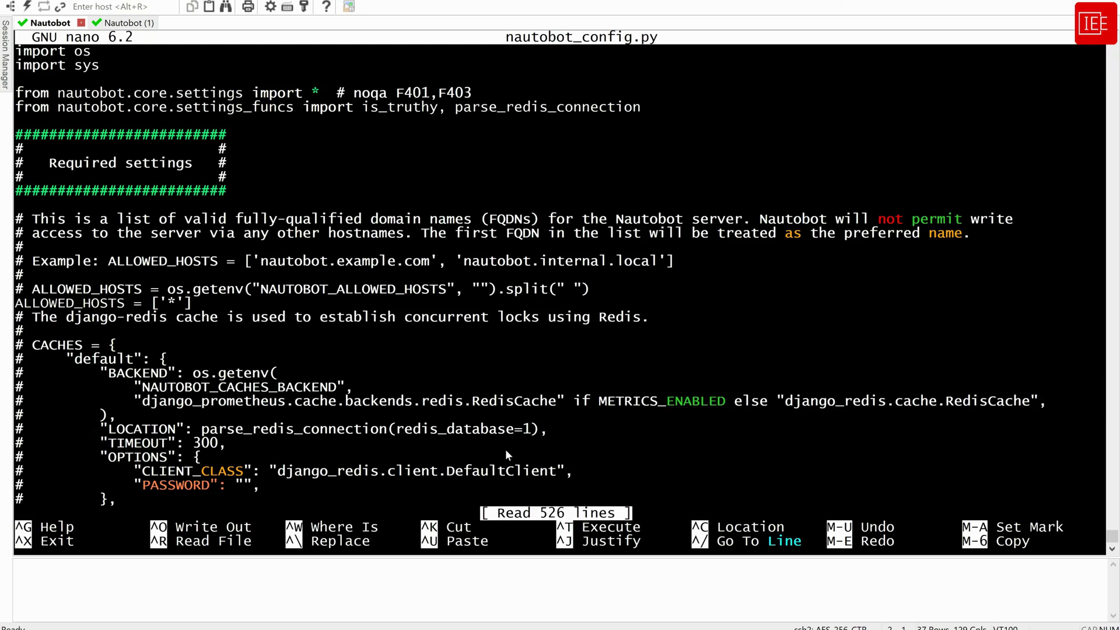
key(Down)
key(Down)
key(Down)
key(Down)
key(Down)
key(Down)
key(Down)
key(Down)
key(Down)
key(Down)
key(Down)
key(Down)
key(Down)
key(Down)
key(Down)
key(Down)
key(Down)
key(Down)
key(Down)
key(Down)
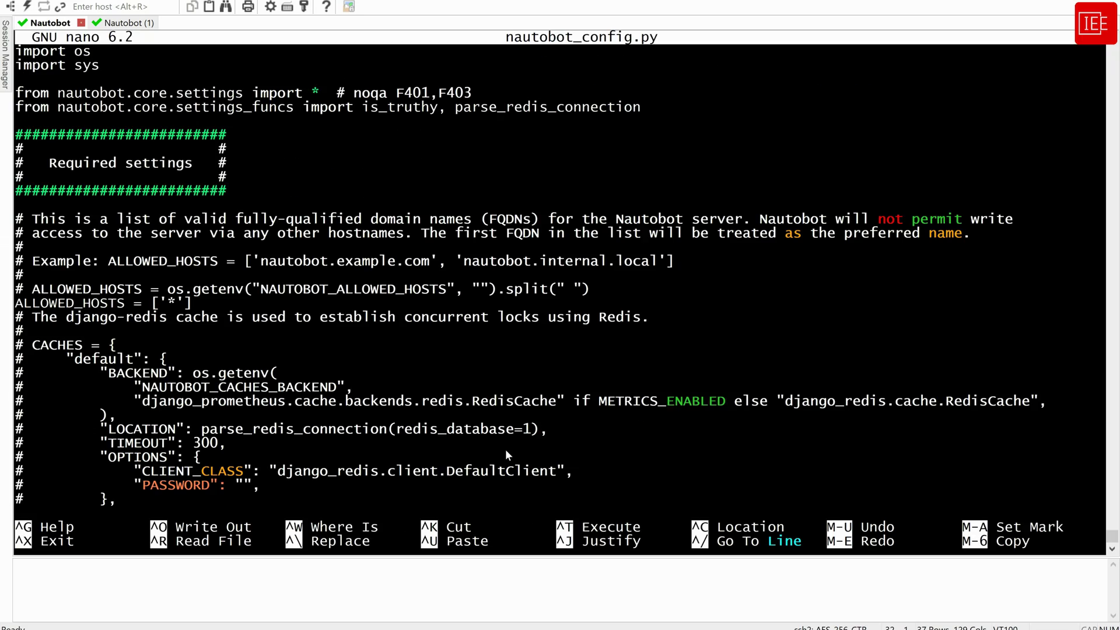
key(Down)
key(Down)
key(Down)
key(Down)
key(Down)
key(Down)
key(Down)
key(Down)
key(Down)
key(Down)
key(Down)
key(Down)
key(Down)
key(Down)
key(Down)
key(Down)
key(Down)
key(Down)
key(Down)
key(Down)
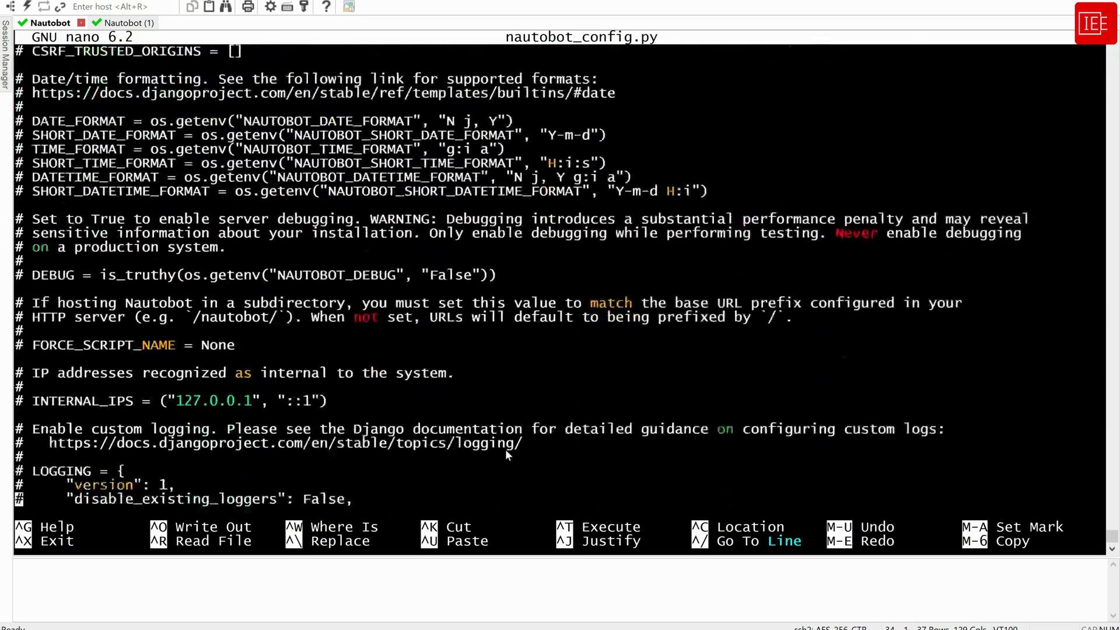
Add "nautobot_ssot" to the end of the PLUGINS list
key(Down)
key(Down)
key(Down)
key(Down)
key(Down)
key(Down)
key(Down)
key(Down)
key(Down)
key(Down)
key(Down)
key(Down)
key(Down)
key(Down)
key(Down)
key(Down)
key(Down)
key(Down)
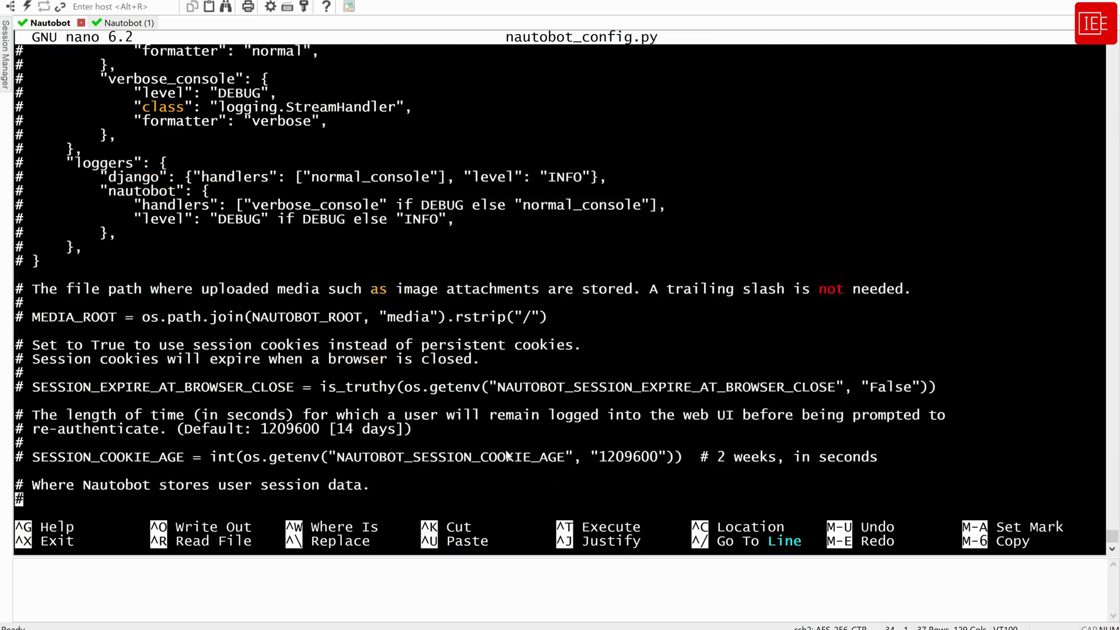
key(Down)
key(Down)
key(Down)
key(Down)
key(Down)
key(Down)
key(Down)
key(Down)
key(Down)
key(Down)
key(Down)
key(Down)
key(Down)
key(Down)
key(Down)
key(Down)
key(Down)
key(Down)
key(Down)
key(Down)
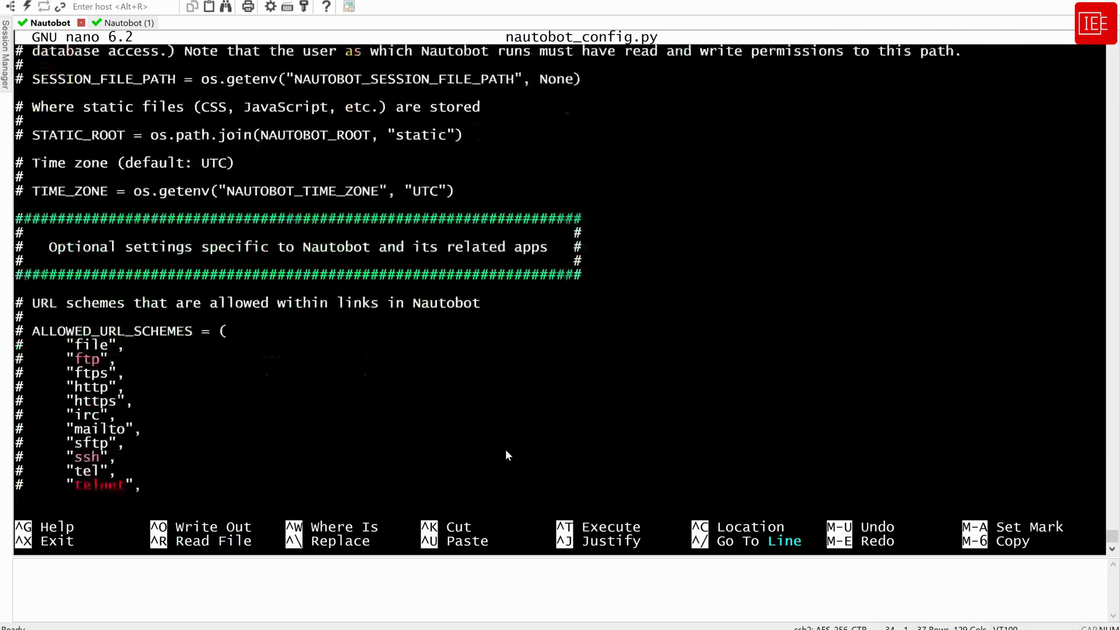
key(Down)
key(Down)
key(Down)
key(Down)
key(Down)
key(Down)
key(Down)
key(Down)
key(Down)
key(Down)
key(Down)
key(Down)
key(Down)
key(Down)
key(Down)
key(Down)
key(Down)
key(Down)
key(Down)
key(Down)
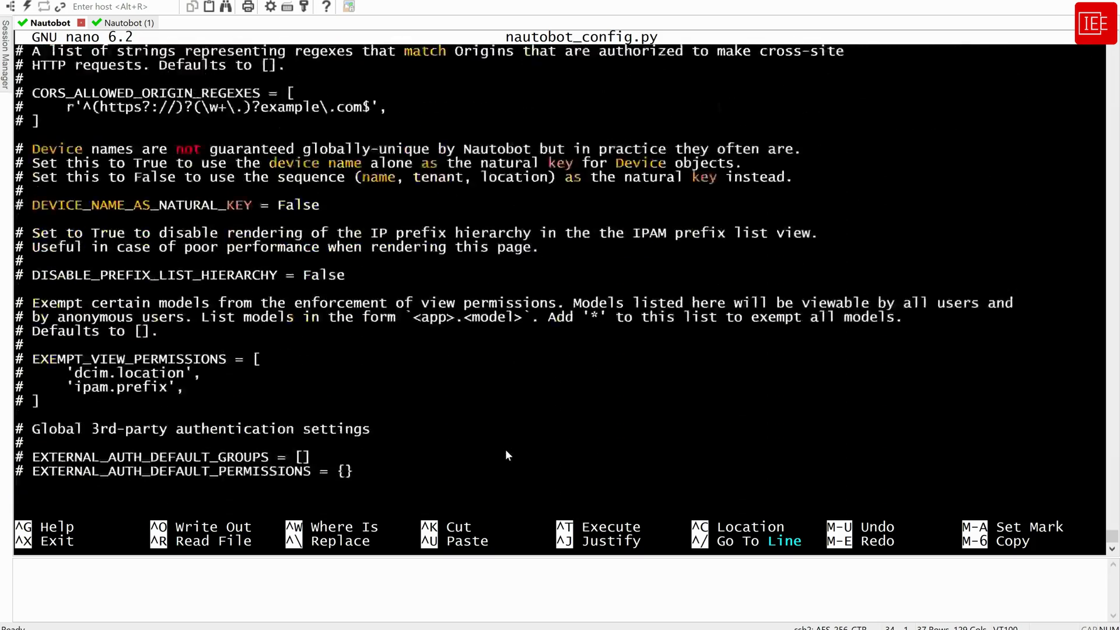
key(Down)
key(Down)
key(Down)
key(Down)
key(Down)
key(Down)
key(Down)
key(Down)
key(Down)
key(Down)
key(Down)
key(Down)
key(Down)
key(Down)
key(Down)
key(Down)
key(Down)
key(Down)
key(Down)
key(Down)
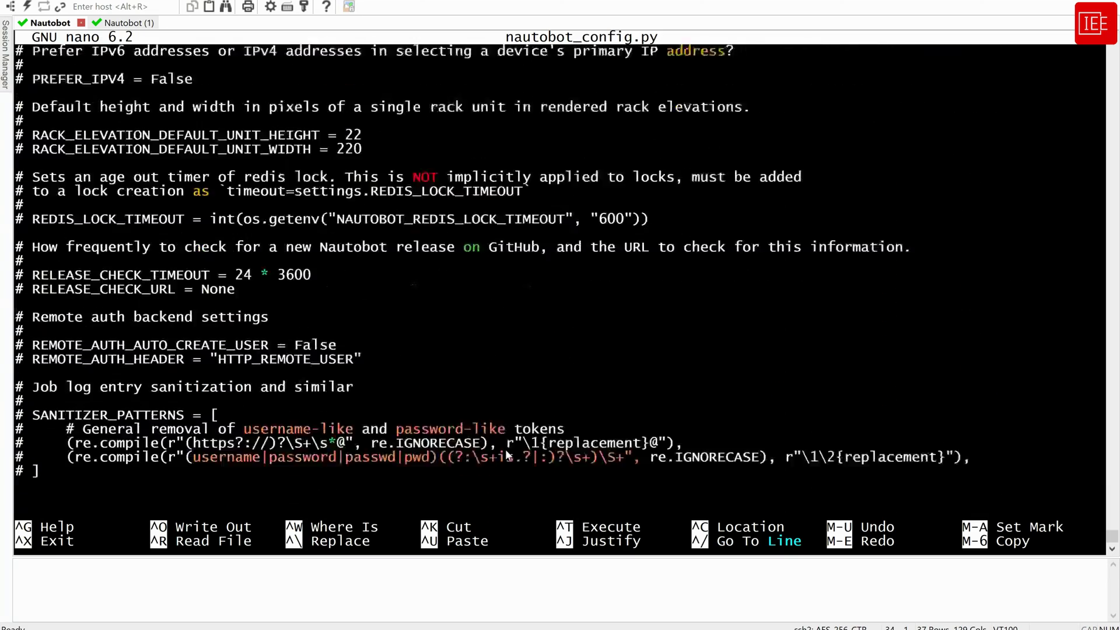
key(Down)
key(Down)
key(Down)
key(Down)
key(Down)
key(Down)
key(Down)
key(Down)
key(Down)
key(Down)
key(Down)
key(Down)
key(Down)
key(Down)
key(Down)
key(Down)
key(Down)
key(Down)
key(Down)
key(Down)
key(Up)
key(Up)
key(Up)
key(Up)
key(Up)
key(Up)
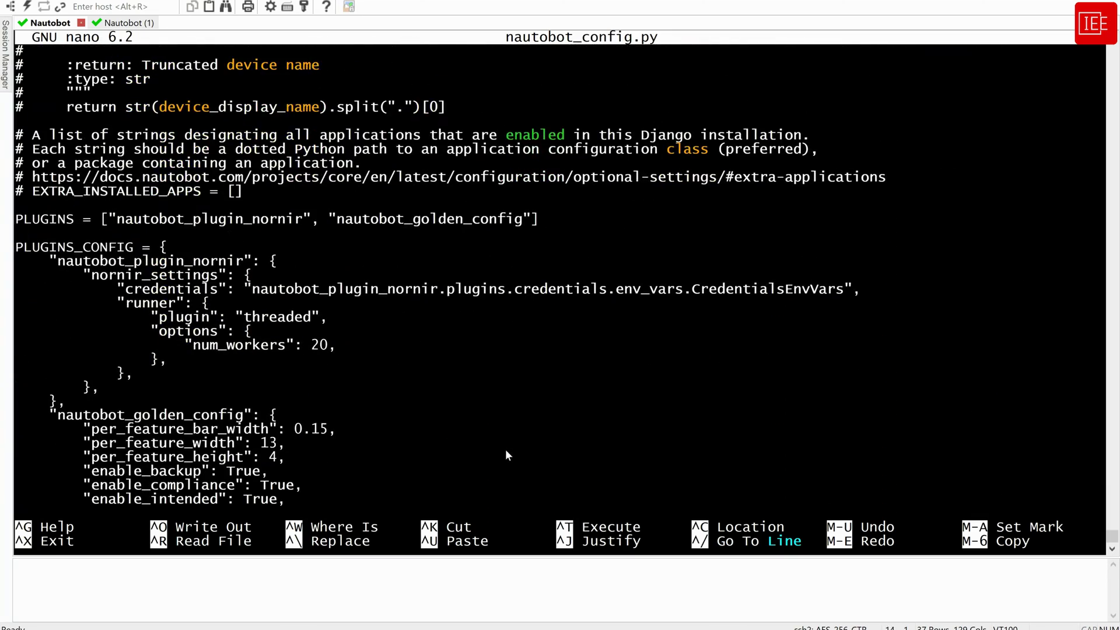
key(Down)
key(Right)
key(Right)
key(Right)
key(Right)
key(Right)
key(Right)
key(Right)
key(Right)
key(Right)
key(Right)
key(Right)
key(Right)
key(Right)
key(Right)
key(Right)
key(Right)
key(Right)
key(Right)
key(Right)
key(Right)
key(Right)
key(Right)
key(Right)
key(Right)
key(Right)
key(Right)
key(Right)
key(Right)
key(Right)
key(Right)
key(Right)
key(Right)
key(Right)
key(Right)
key(Right)
key(Right)
text(, "")
key(Left)
text(nautobot_ssot)
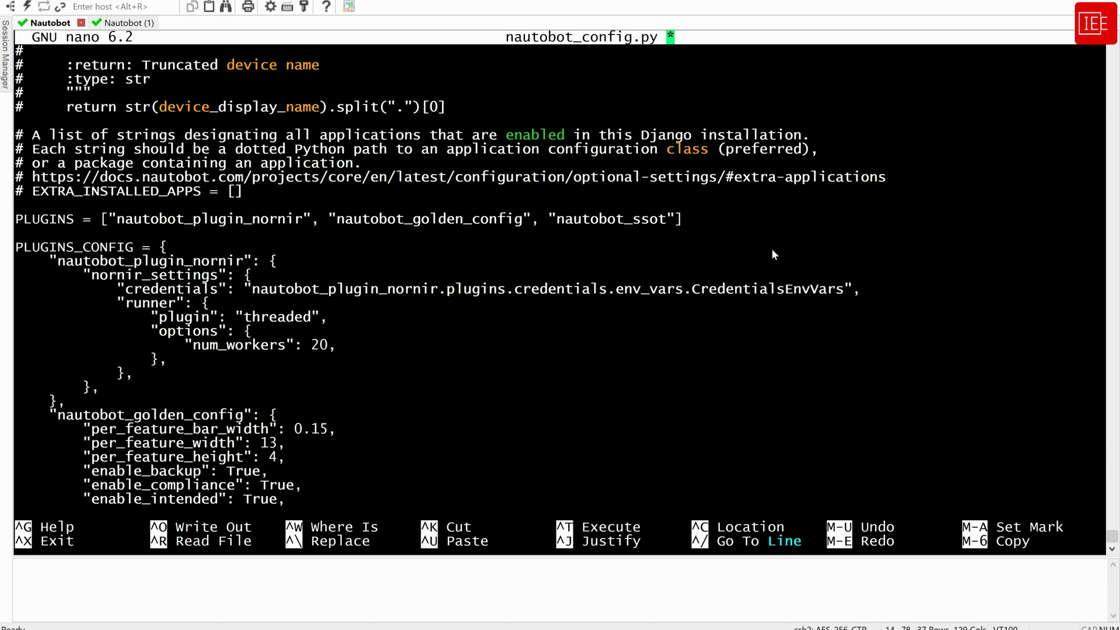
Save nautobot_config.py and exit nano
key(ctrl+x)
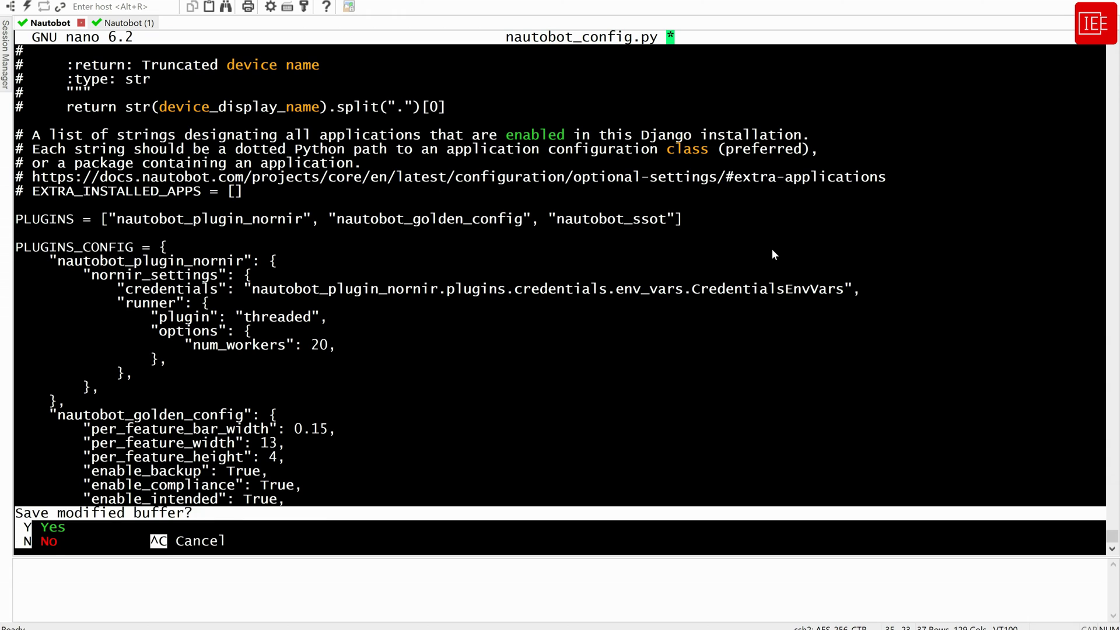
key(y)
key(Return)
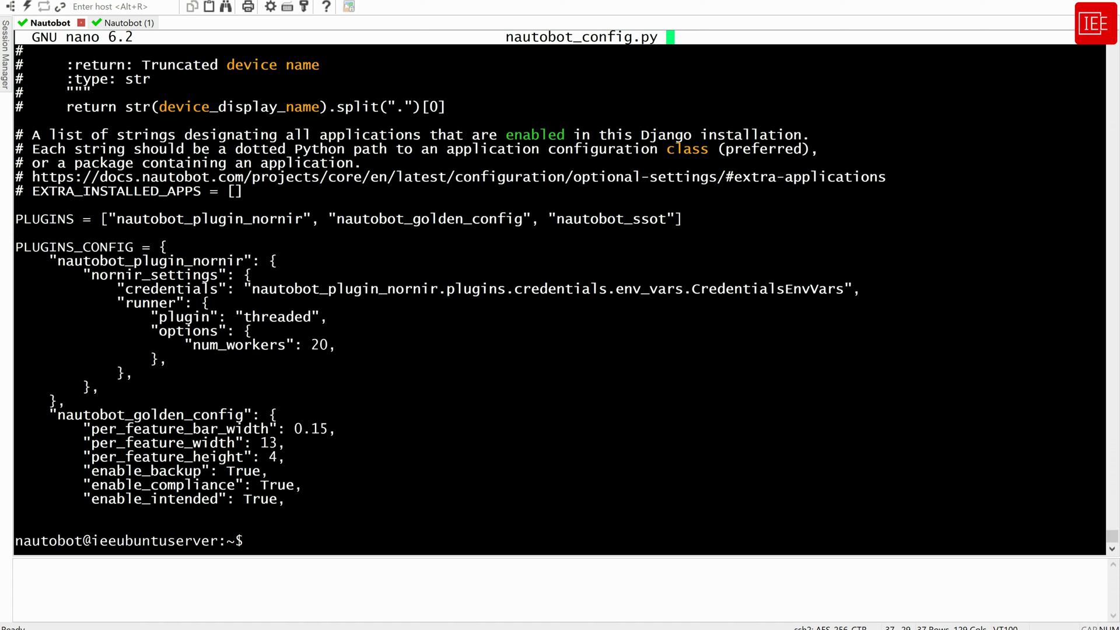
Run nautobot-server post_upgrade, then restart nautobot, nautobot-worker and nautobot-scheduler in the second session
right_click(592, 351)
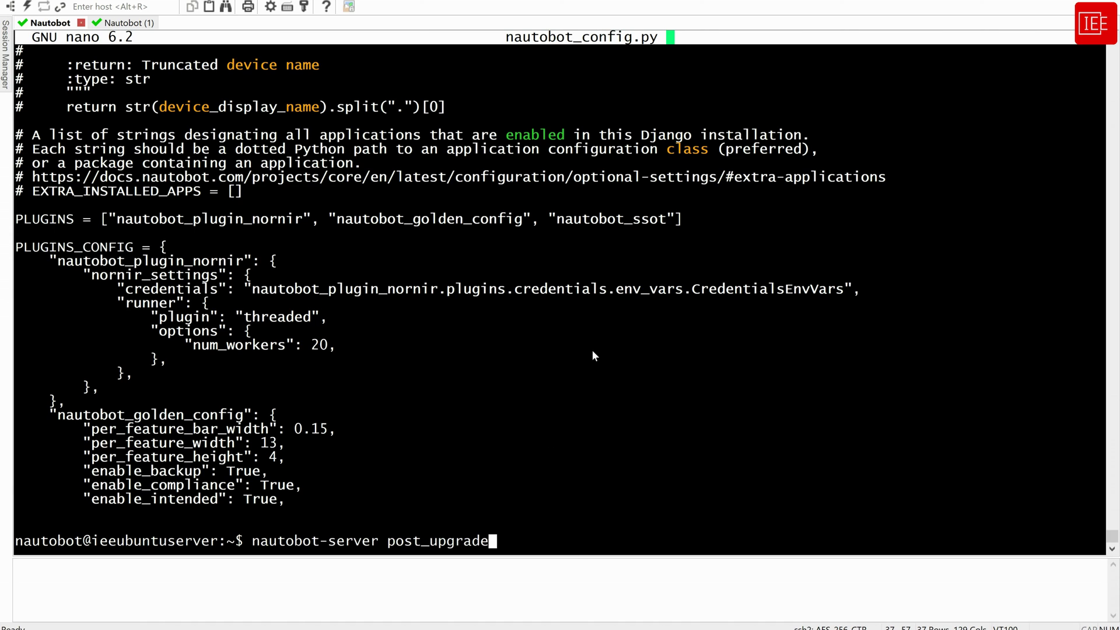
key(Return)
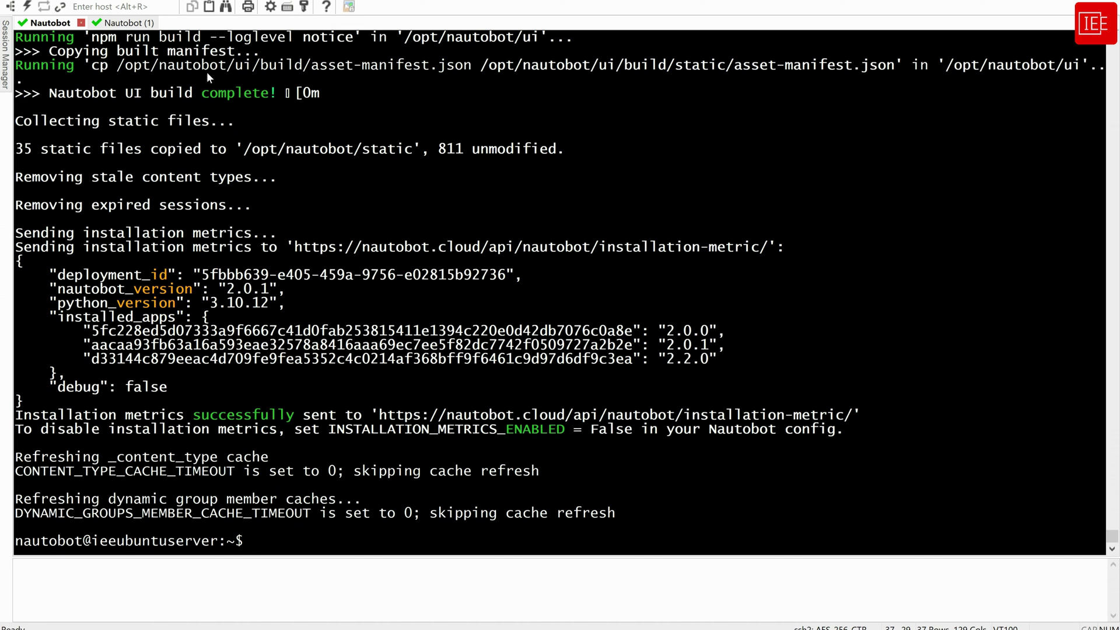
click(125, 23)
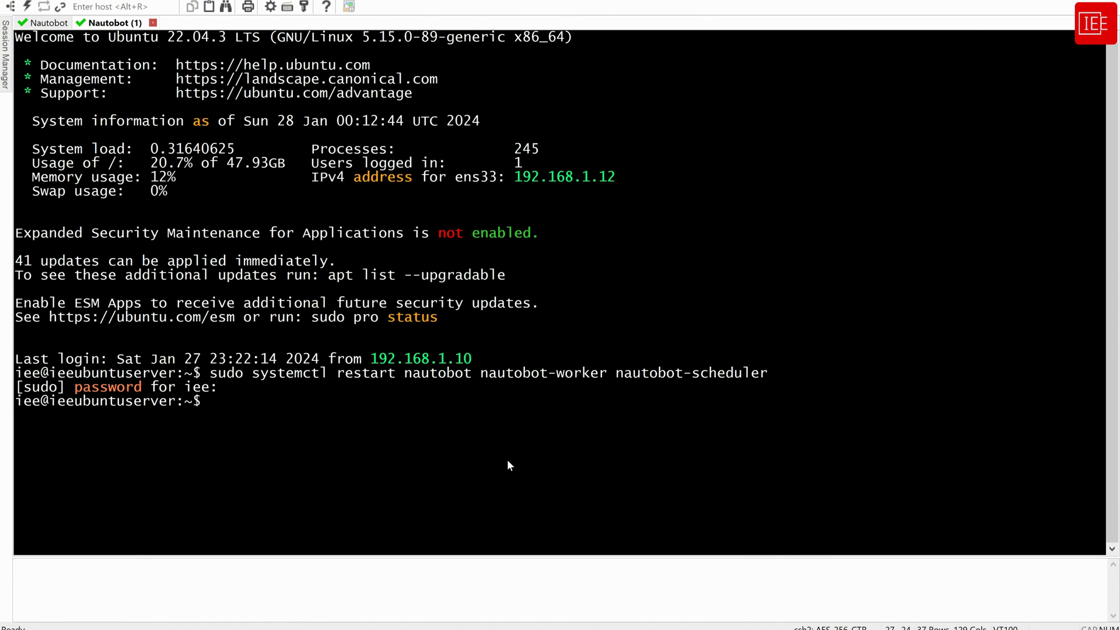
key(Up)
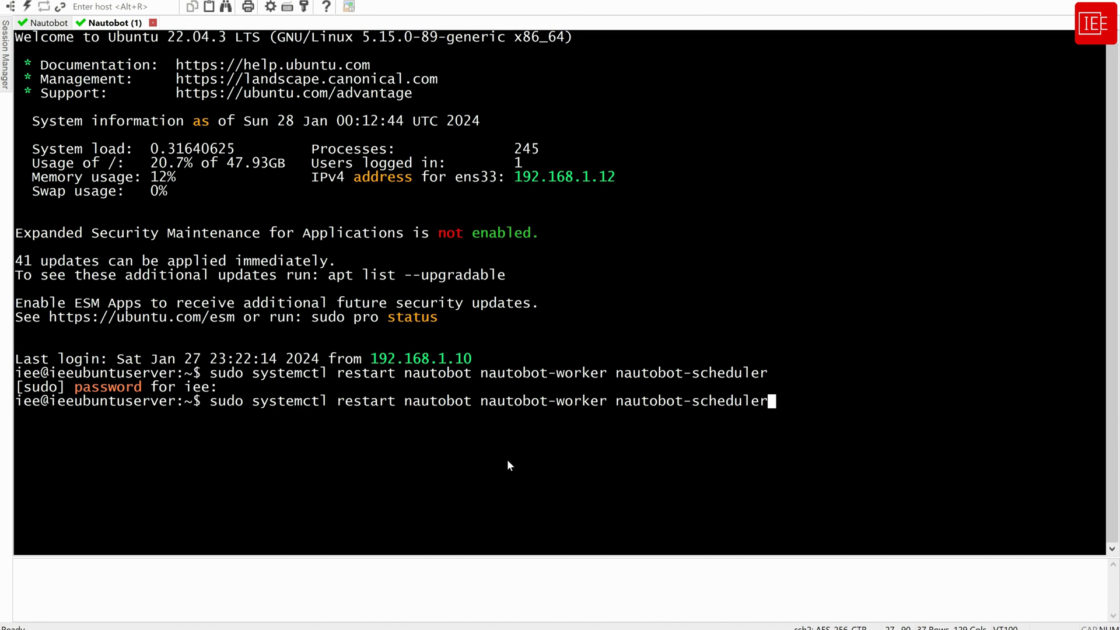
key(Return)
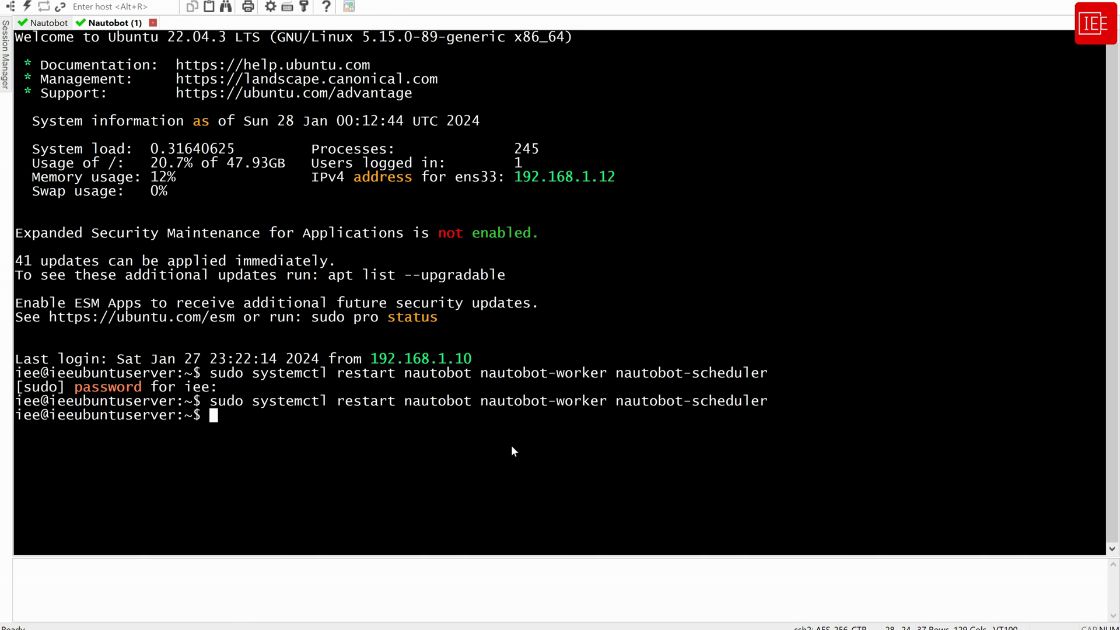
Reload Installed Plugins and confirm Single Source of Truth 2.2.0 is listed third
mouse_move(167, 627)
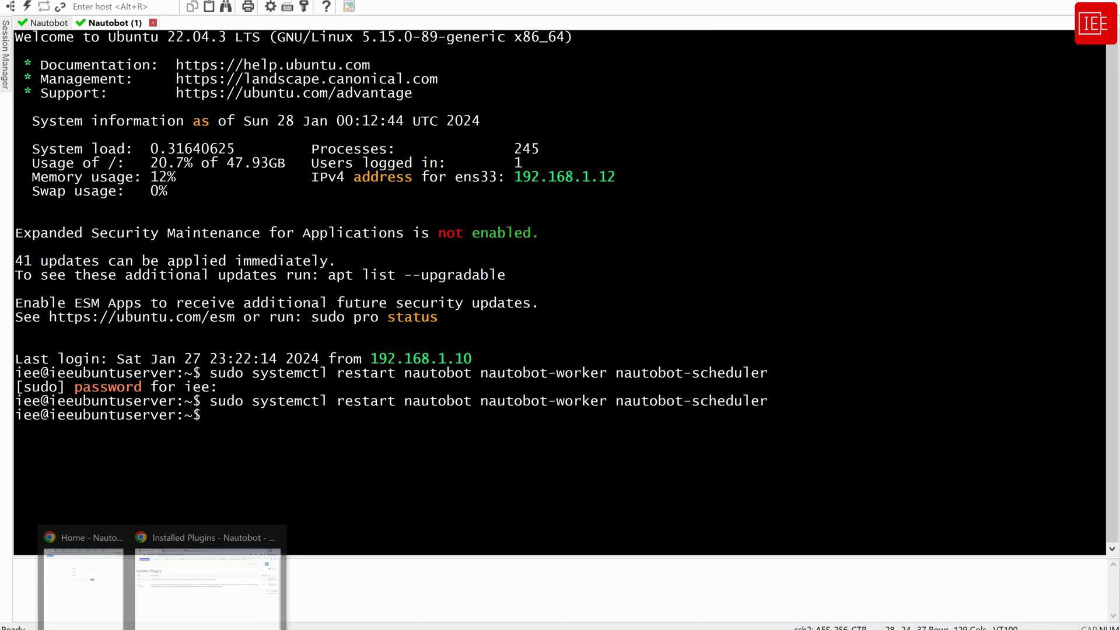
click(226, 581)
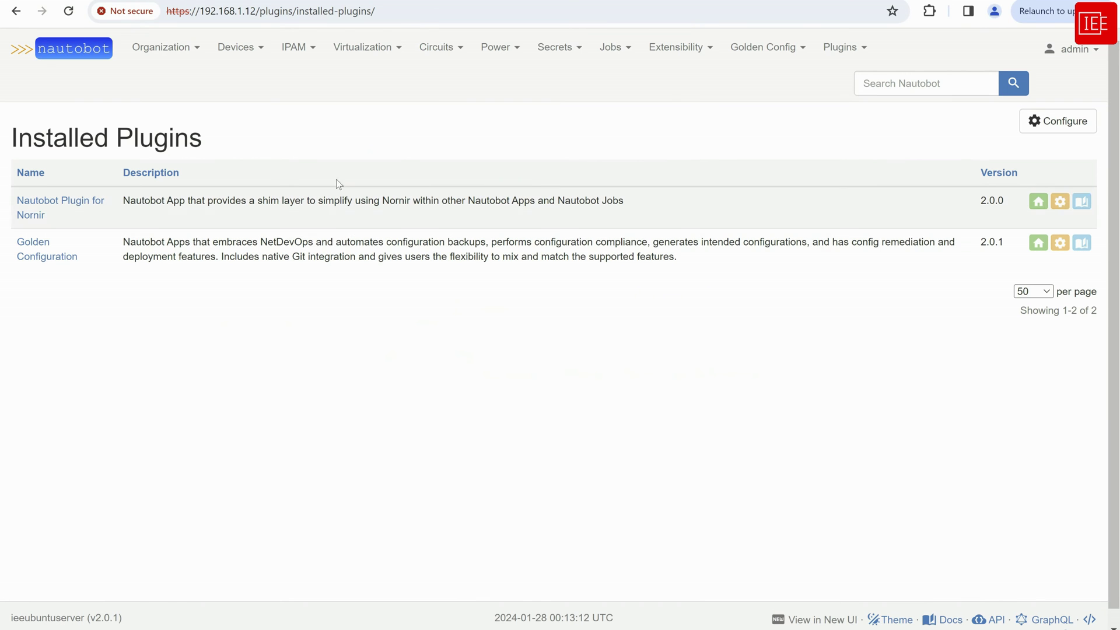
click(69, 11)
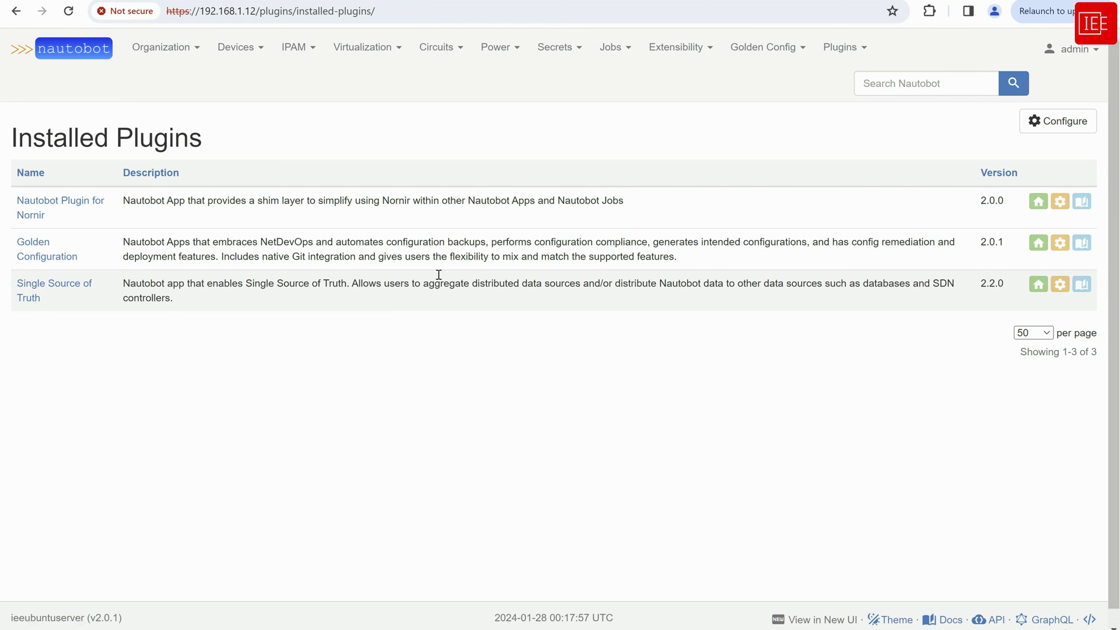
mouse_move(842, 53)
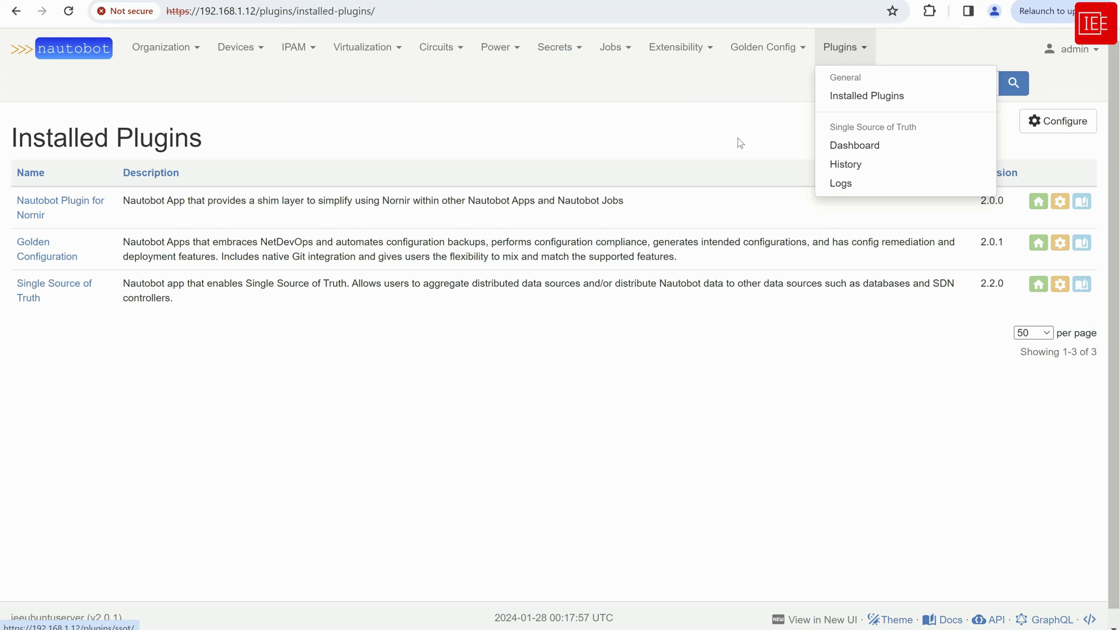
click(724, 127)
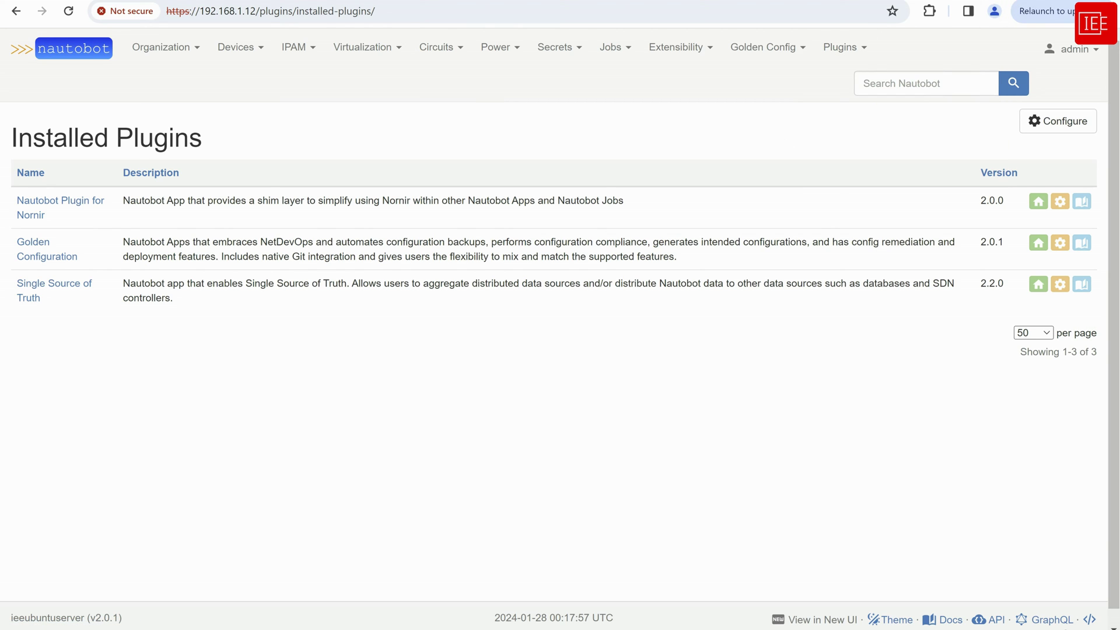
key(alt+Tab)
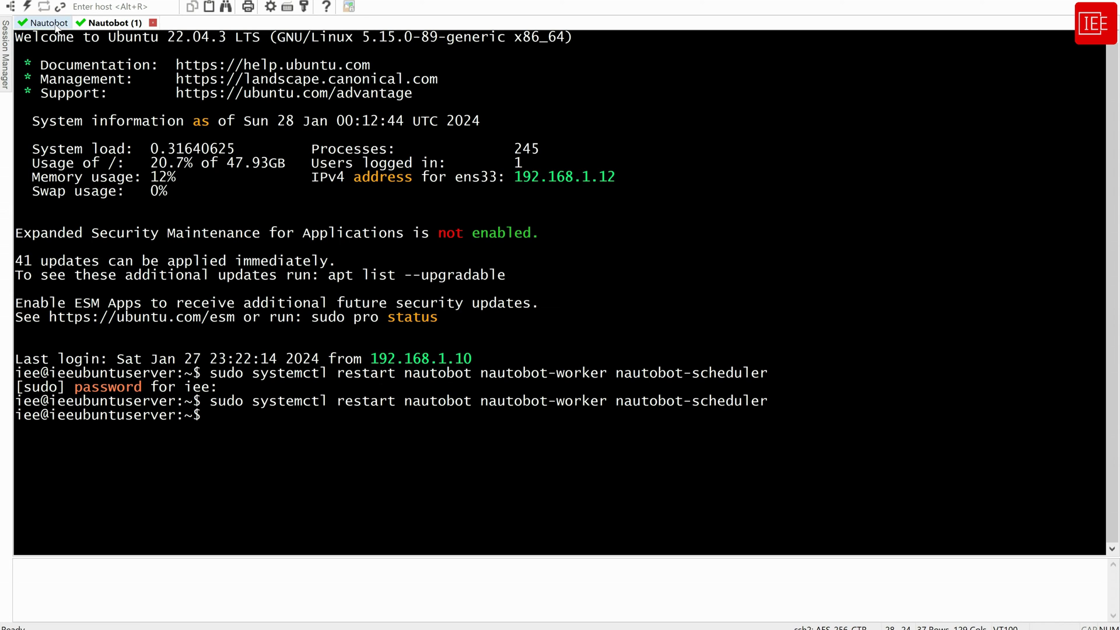
Install nautobot-device-lifecycle-mgmt with pip in the first terminal session
key(ctrl+Tab)
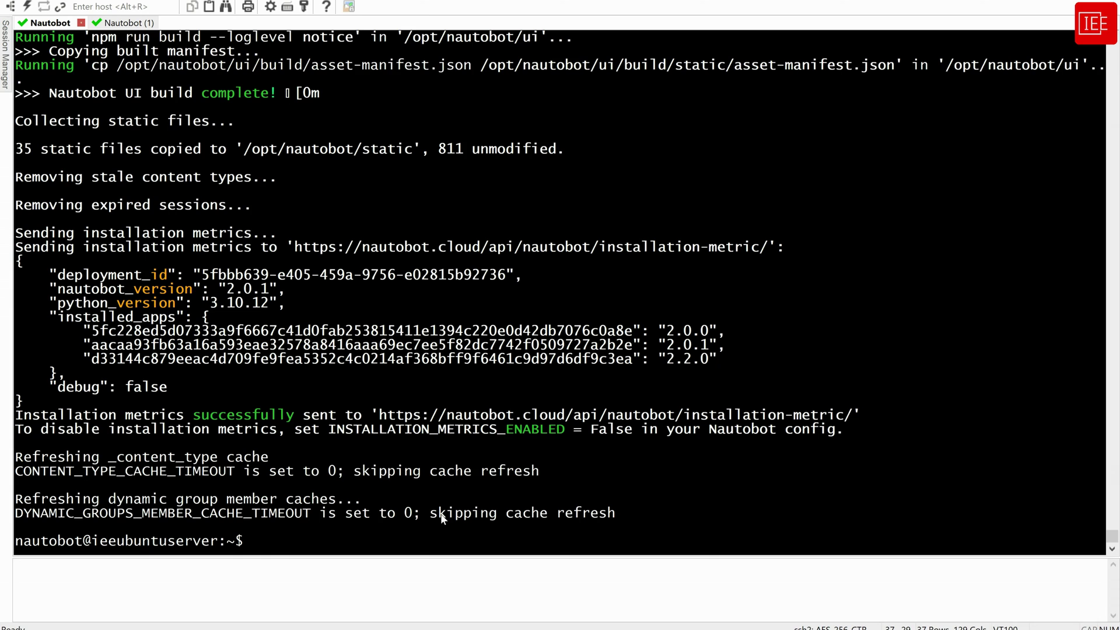
key(Return)
key(Return)
key(Return)
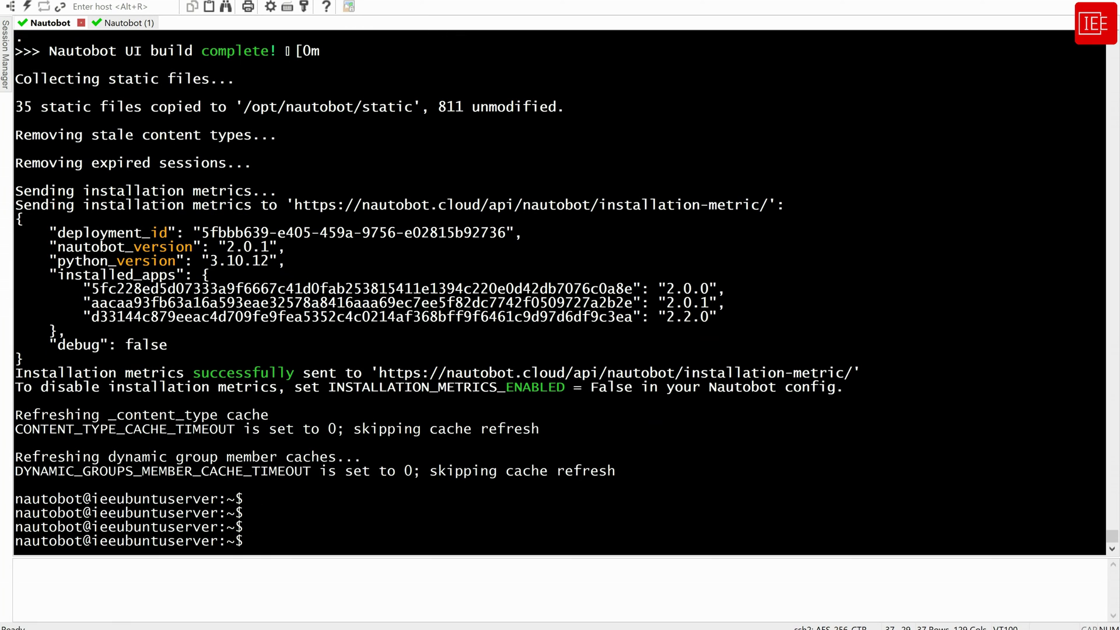
key(shift+Insert)
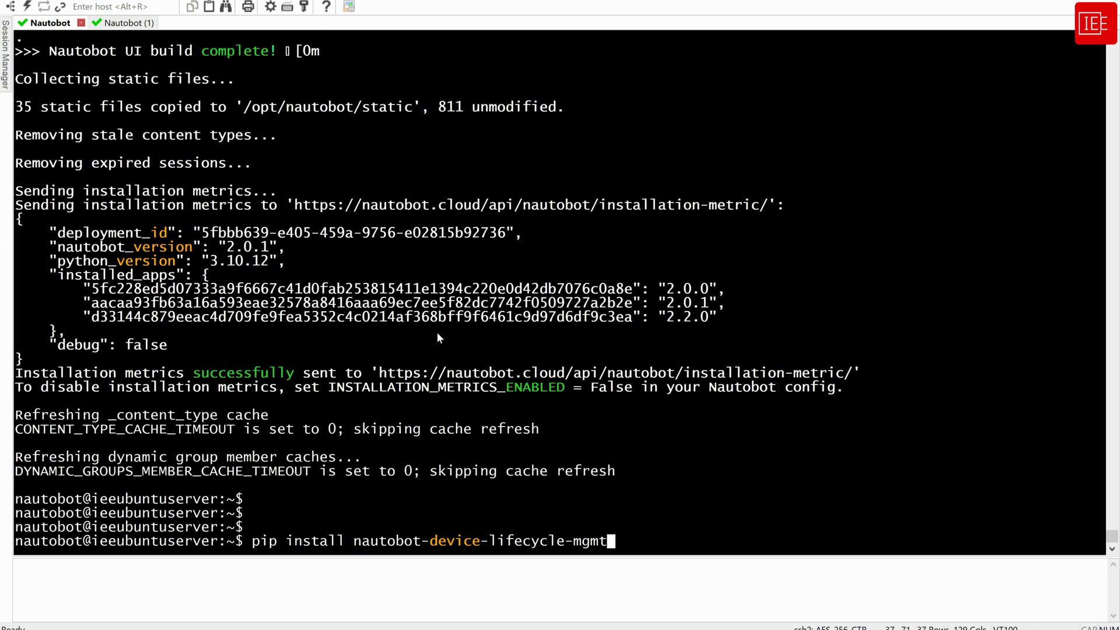
key(Return)
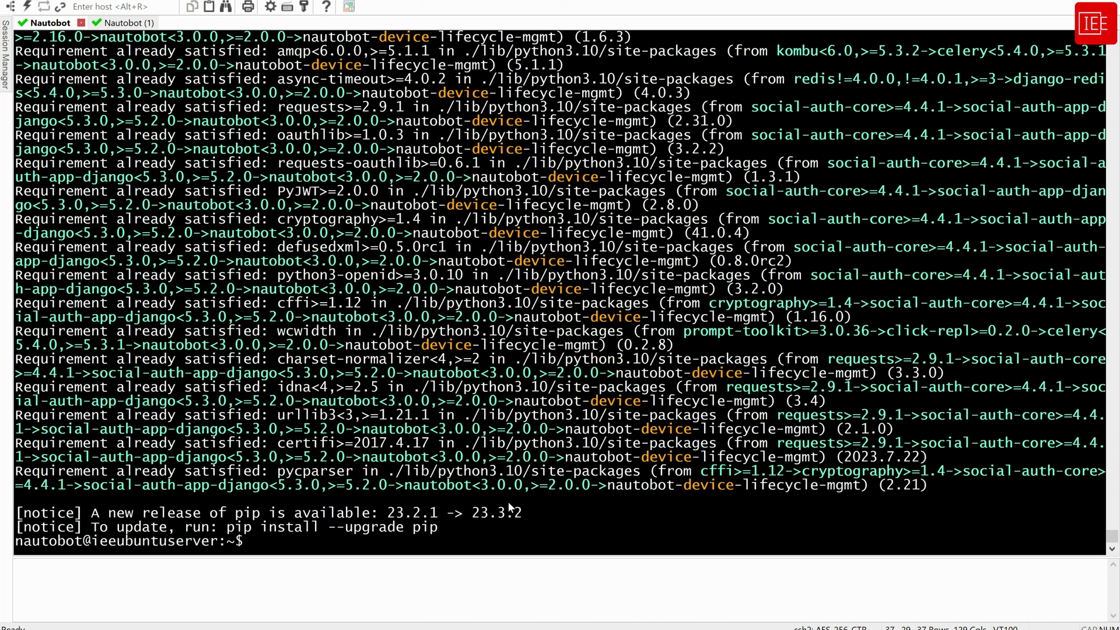
Append nautobot-device-lifecycle-mgmt to local_requirements.txt and list its three packages
right_click(582, 498)
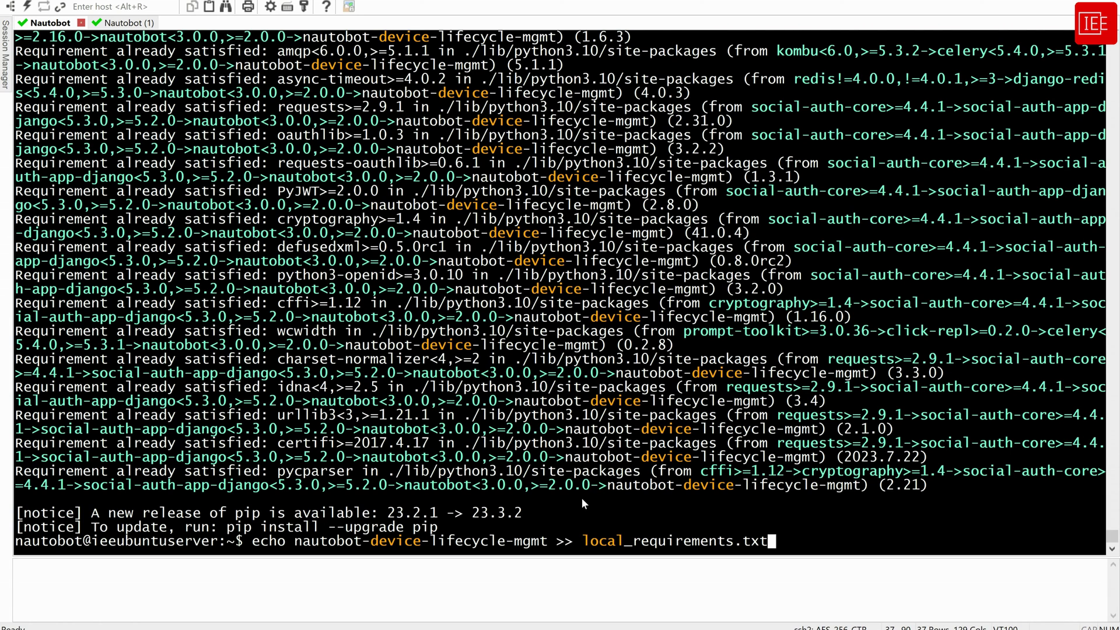
key(Return)
text(cat local)
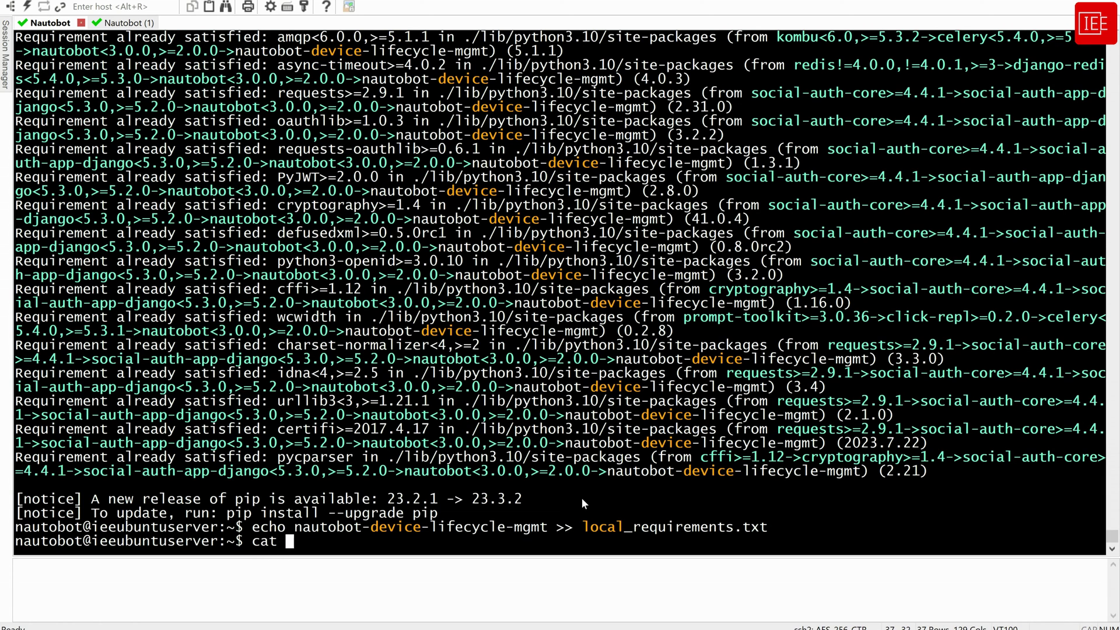
key(Tab)
key(Return)
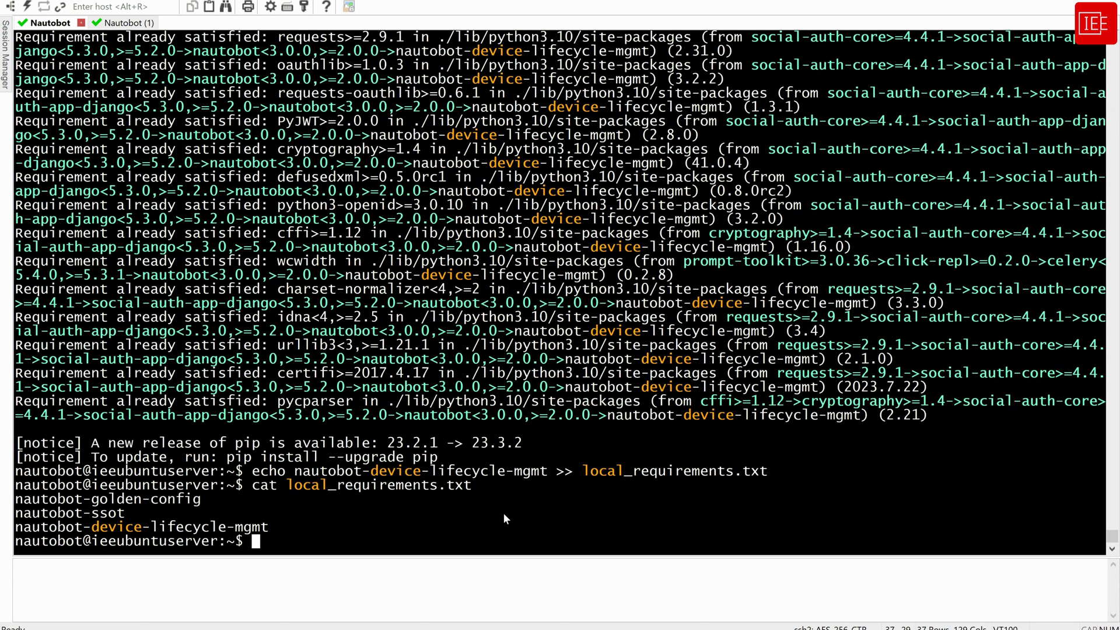
text(nano )
text(nau)
Open nautobot_config.py and add "nautobot_device_lifecycle_mgmt" to the PLUGINS list
key(Tab)
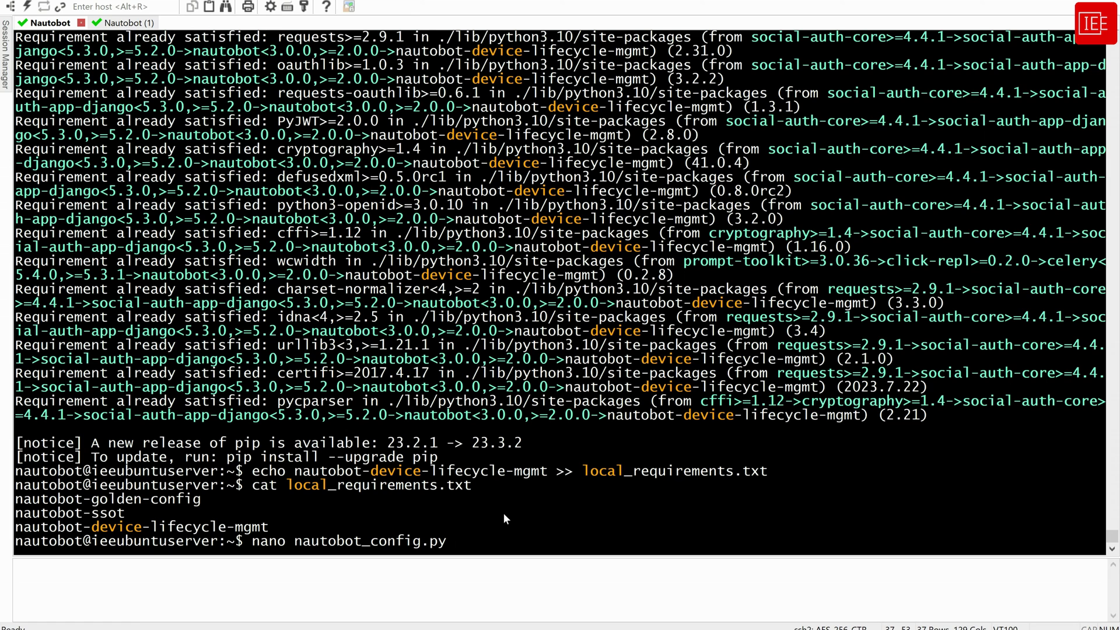
key(Return)
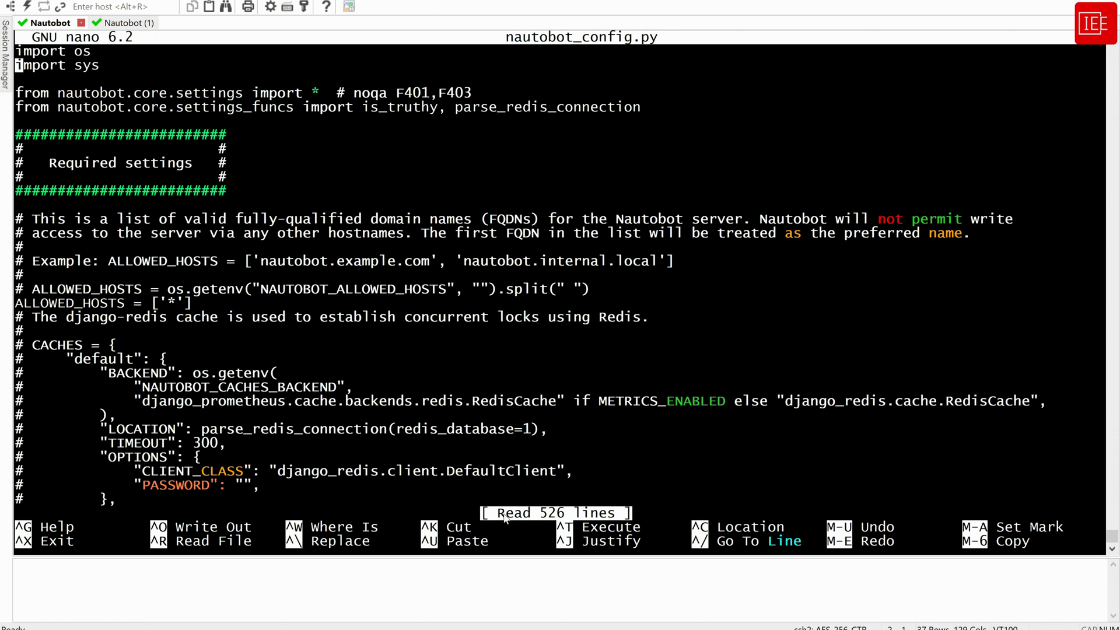
scroll(505, 516, down, 15)
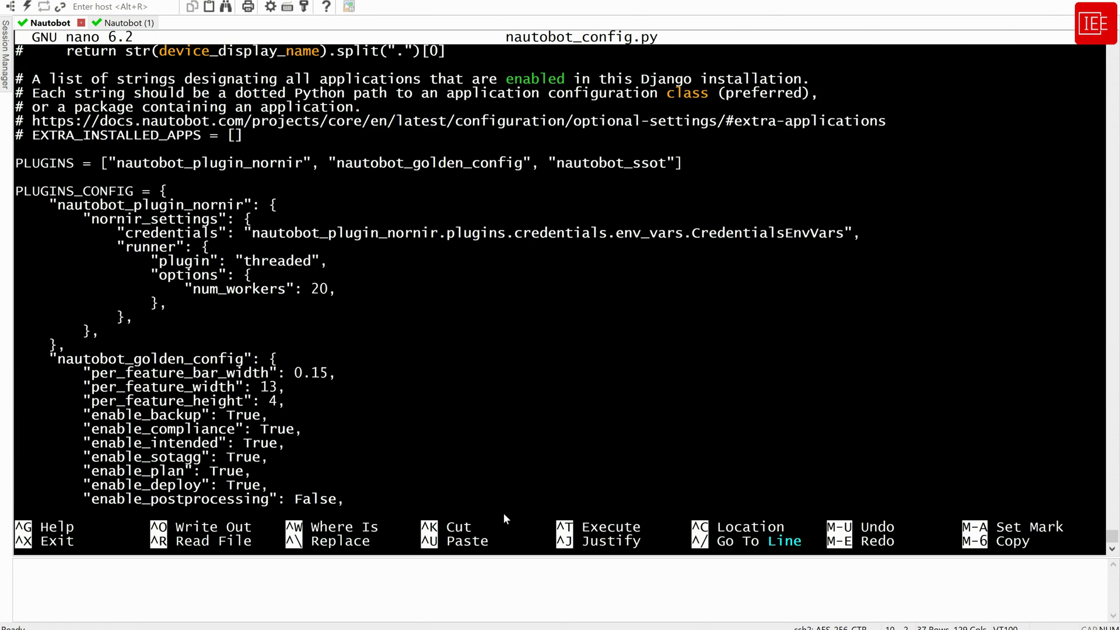
key(Right)
key(Right)
key(Right)
key(Right)
key(Right)
key(Right)
key(Right)
key(Right)
key(Right)
key(Right)
key(Right)
key(Right)
key(Right)
key(Right)
key(Right)
key(Right)
key(Right)
key(Right)
key(Right)
key(Right)
key(Right)
key(Right)
key(Right)
key(Right)
key(Right)
key(Right)
key(Right)
key(Right)
key(Right)
key(Right)
key(Right)
key(Right)
key(Right)
key(Right)
key(Right)
key(Right)
key(Right)
key(Right)
key(Right)
key(Right)
text(, "")
key(Left)
right_click(732, 268)
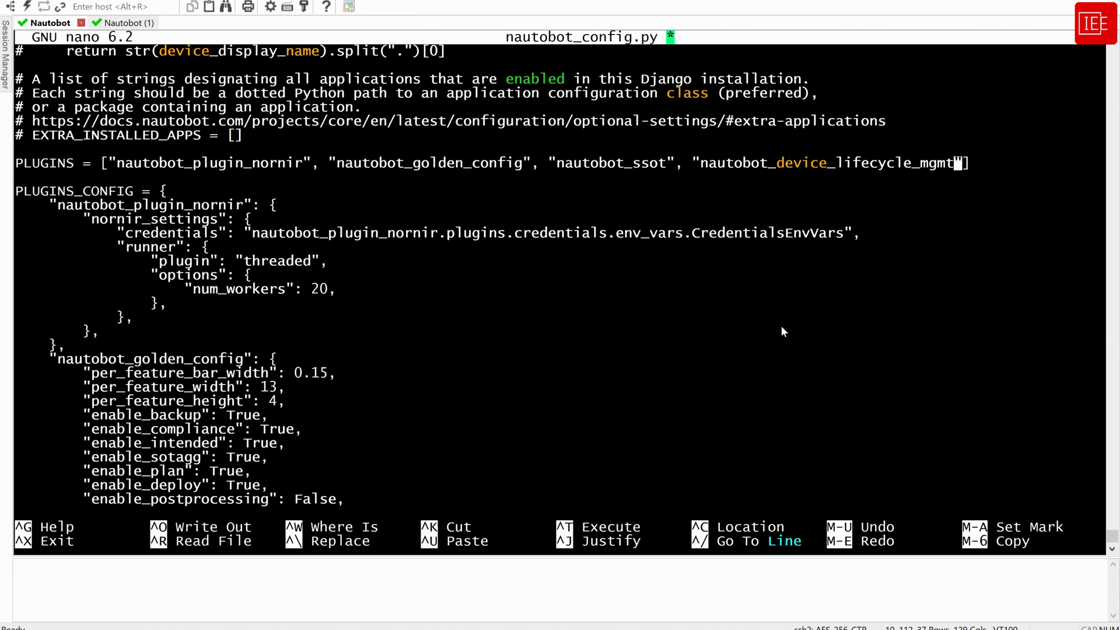
Put each PLUGINS entry and the closing bracket on its own line
key(Left)
key(Left)
key(Left)
key(Left)
key(Left)
key(Left)
key(Left)
key(Left)
key(Left)
key(Left)
key(Left)
key(Left)
key(Left)
key(Left)
key(Left)
key(Left)
key(Left)
key(Left)
key(Left)
key(Left)
key(Left)
key(Left)
key(Left)
key(Left)
key(Left)
key(Left)
key(Left)
key(Left)
key(Left)
key(Left)
key(Left)
key(Left)
key(Left)
key(Left)
key(Left)
key(Left)
key(Left)
key(Left)
key(Left)
key(Left)
key(Return)
key(Right)
key(Right)
key(Right)
key(Right)
key(Right)
key(Right)
key(Right)
key(Right)
key(Right)
key(Right)
key(Right)
key(Right)
key(Right)
key(Right)
key(Right)
key(Right)
key(Right)
key(Right)
key(Right)
key(Right)
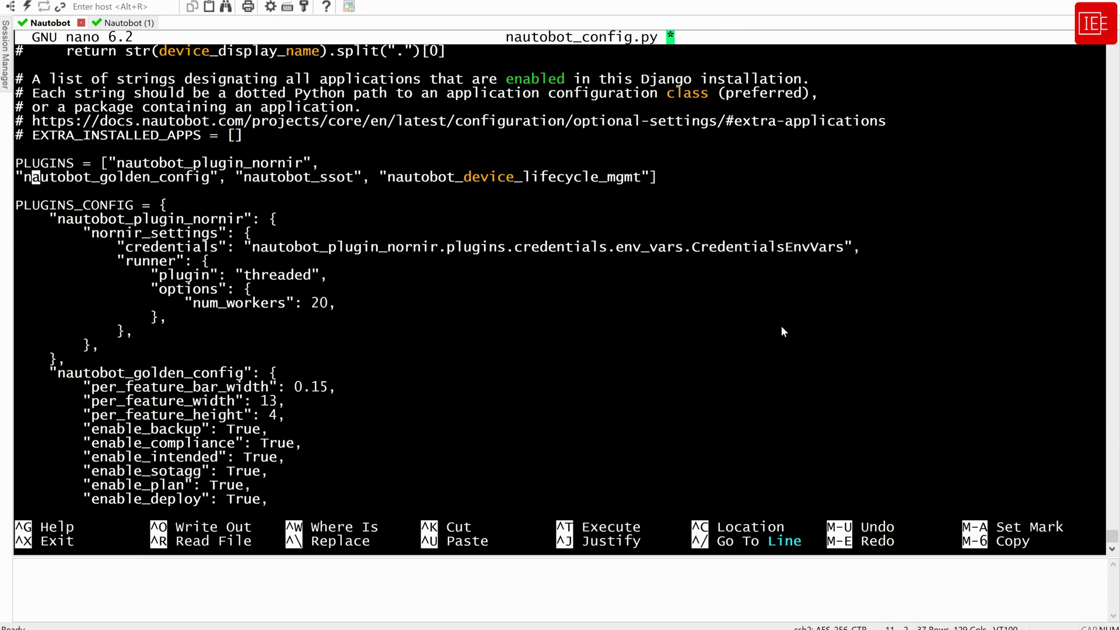
key(Return)
key(Right)
key(Right)
key(Right)
key(Right)
key(Right)
key(Right)
key(Right)
key(Right)
key(Right)
key(Right)
key(Right)
key(Right)
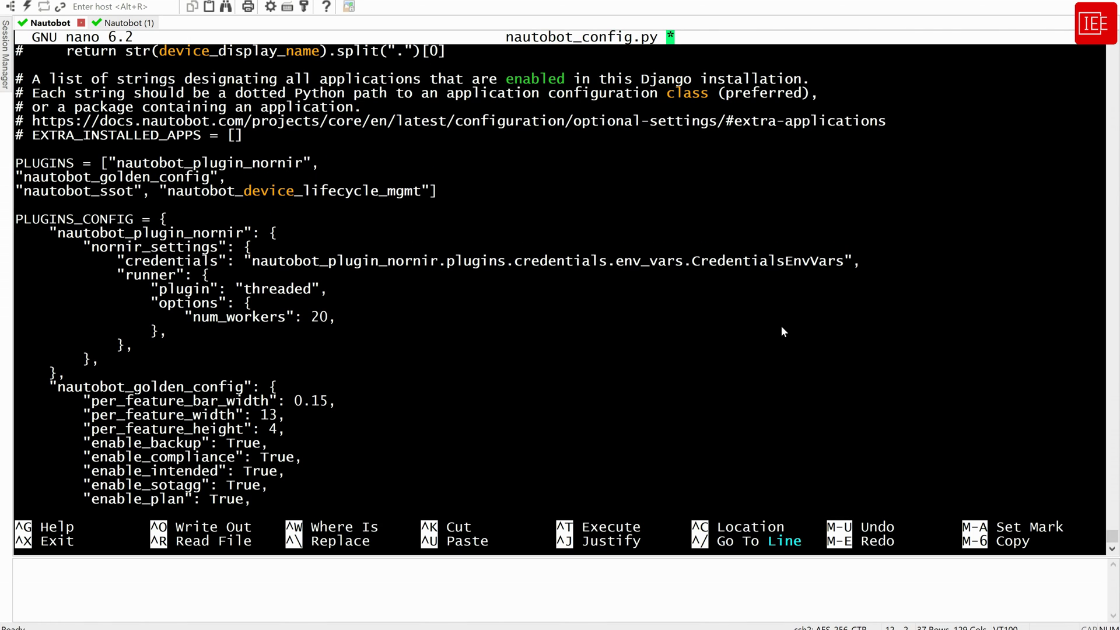
key(Return)
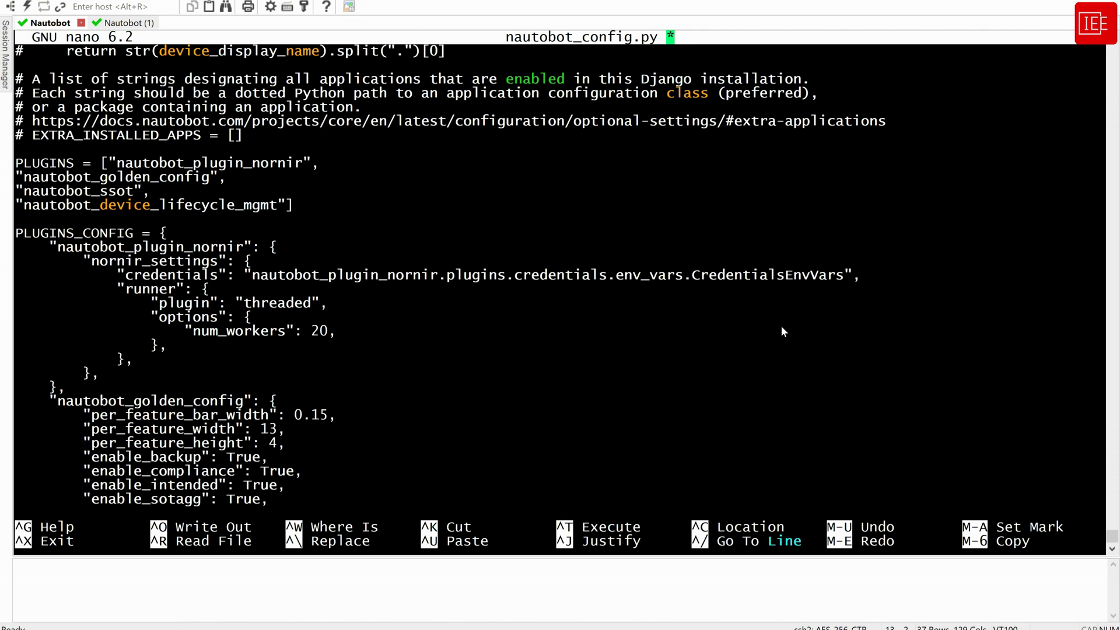
key(Right)
key(Right)
key(Right)
key(Right)
key(Right)
key(Right)
key(Right)
key(Right)
key(Right)
key(Right)
key(Right)
key(Right)
key(Right)
key(Right)
key(Right)
key(Right)
key(Right)
key(Right)
key(Right)
key(Right)
key(Right)
key(Right)
key(Right)
key(Right)
key(Right)
key(Right)
key(Right)
key(Right)
key(Right)
key(Right)
key(Right)
key(Return)
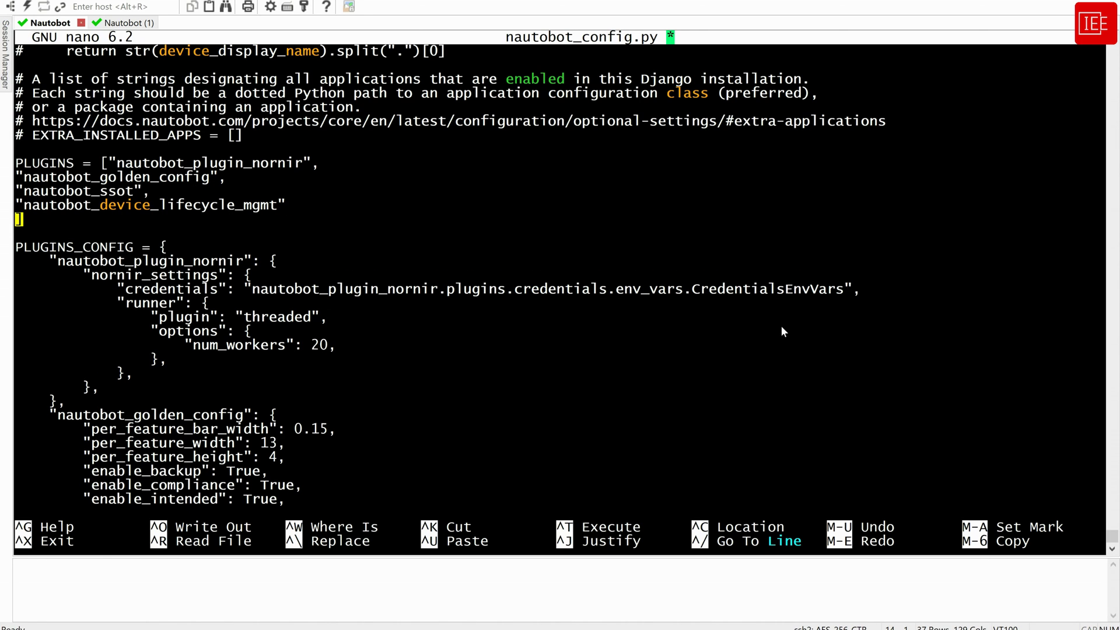
Save nautobot_config.py and exit nano to the shell prompt
key(ctrl+x)
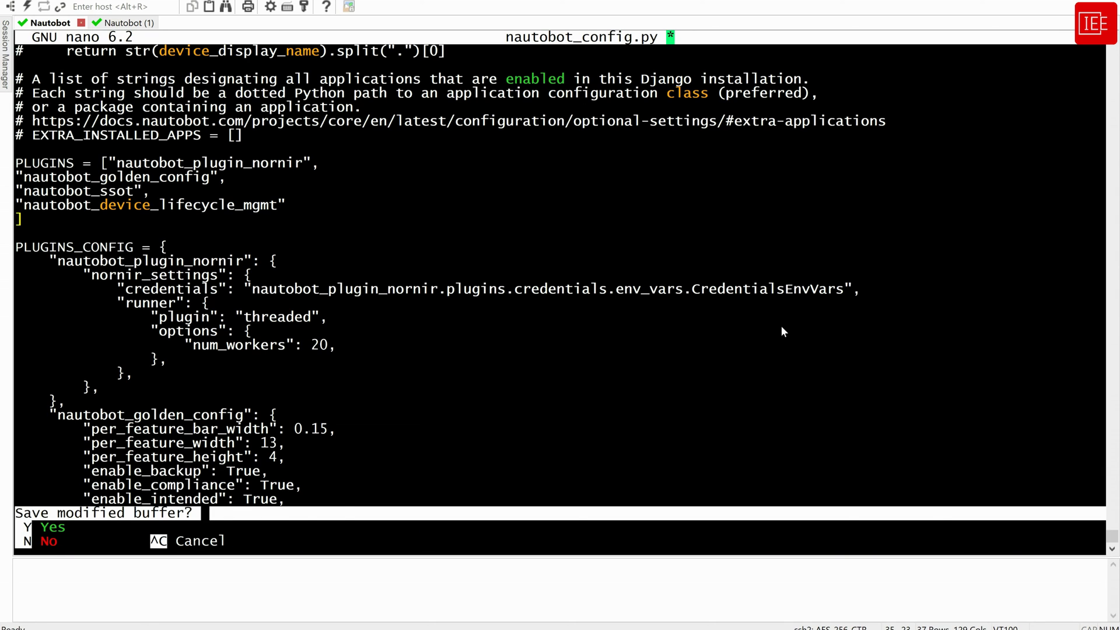
key(y)
key(Return)
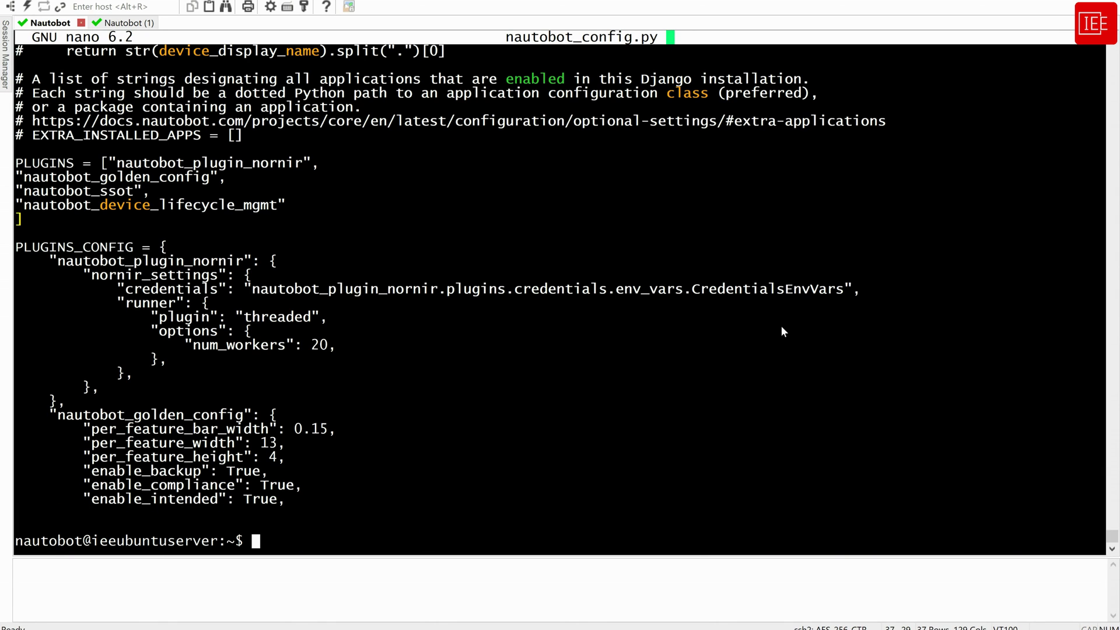
key(Return)
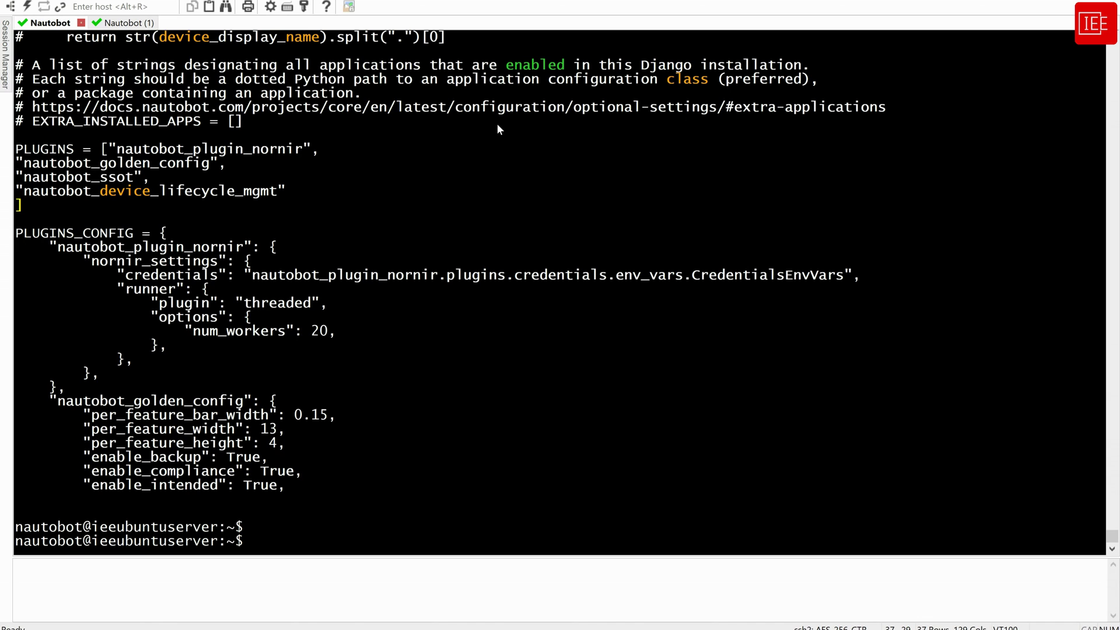
Run nautobot-server post_upgrade, then restart nautobot, nautobot-worker and nautobot-scheduler in the second session
key(shift+Insert)
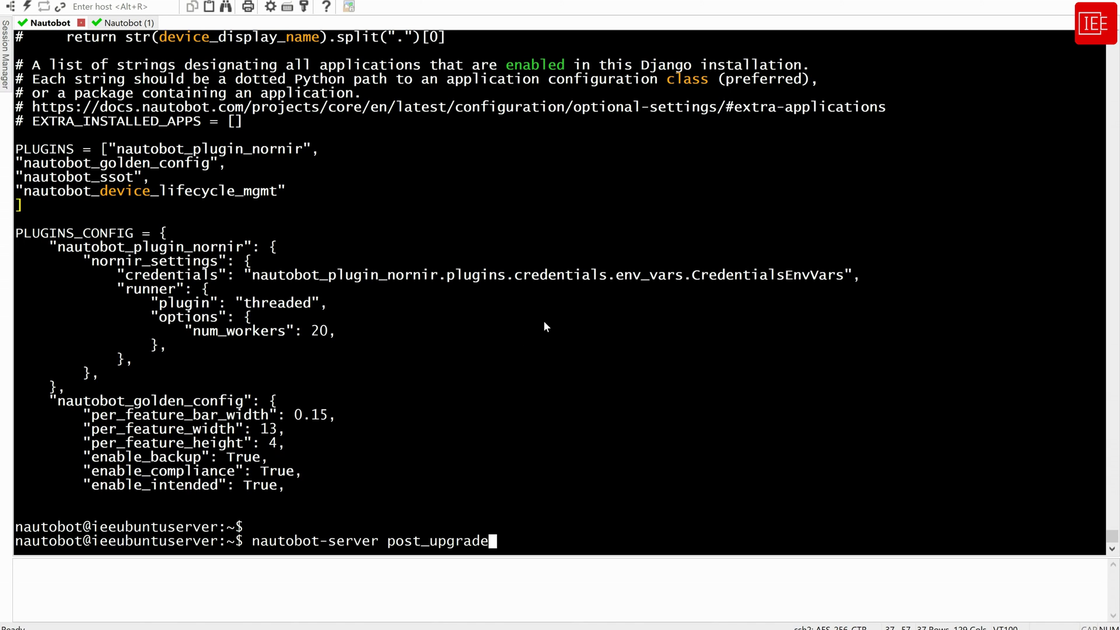
key(Return)
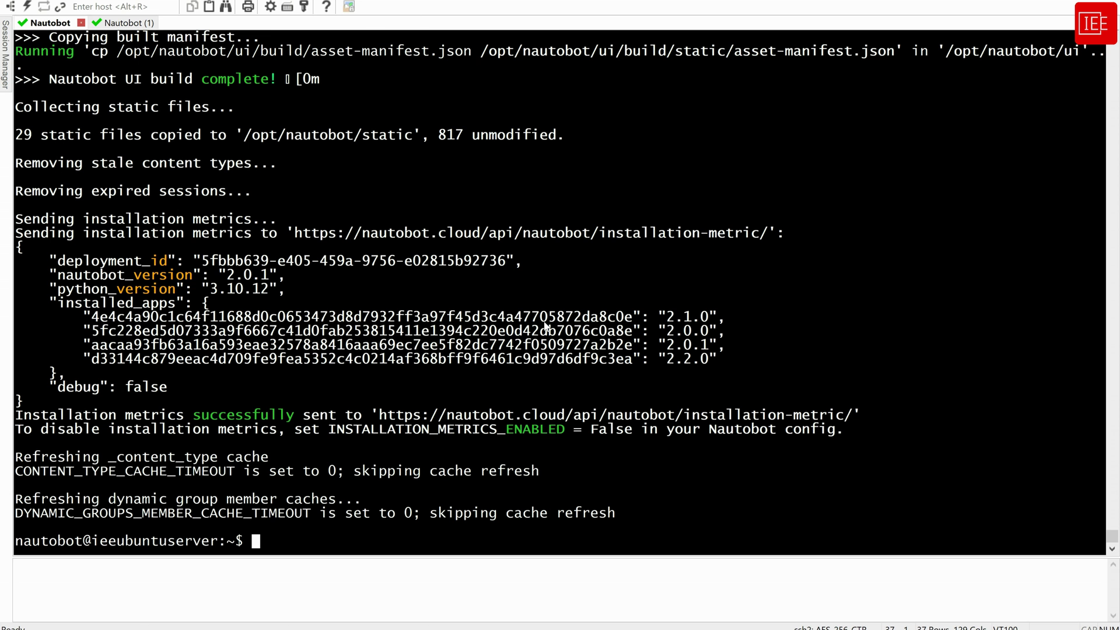
click(123, 23)
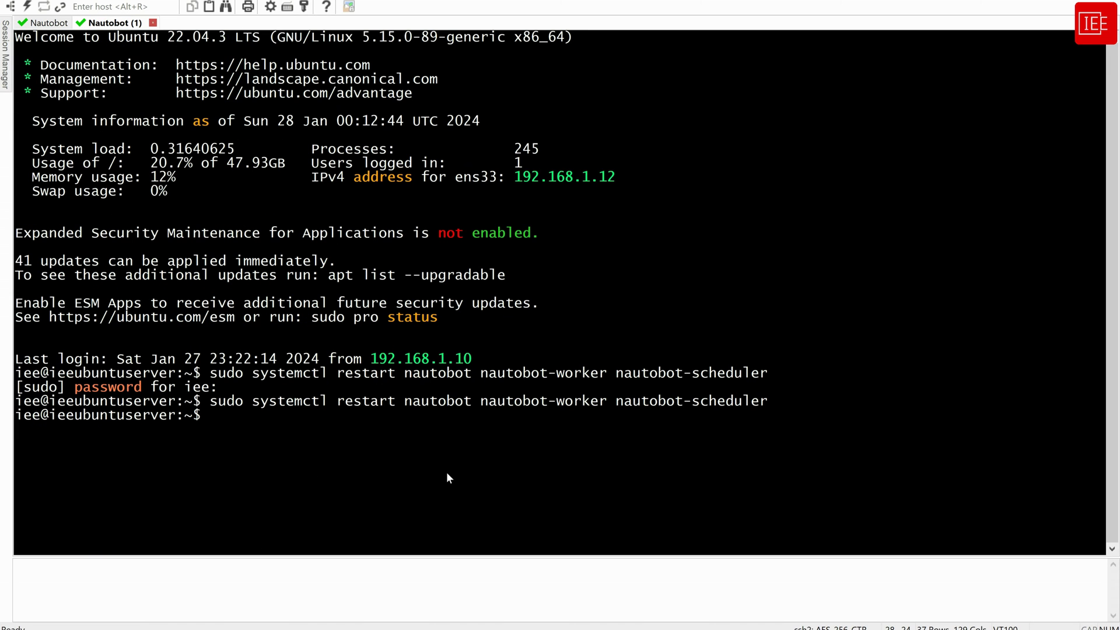
key(Up)
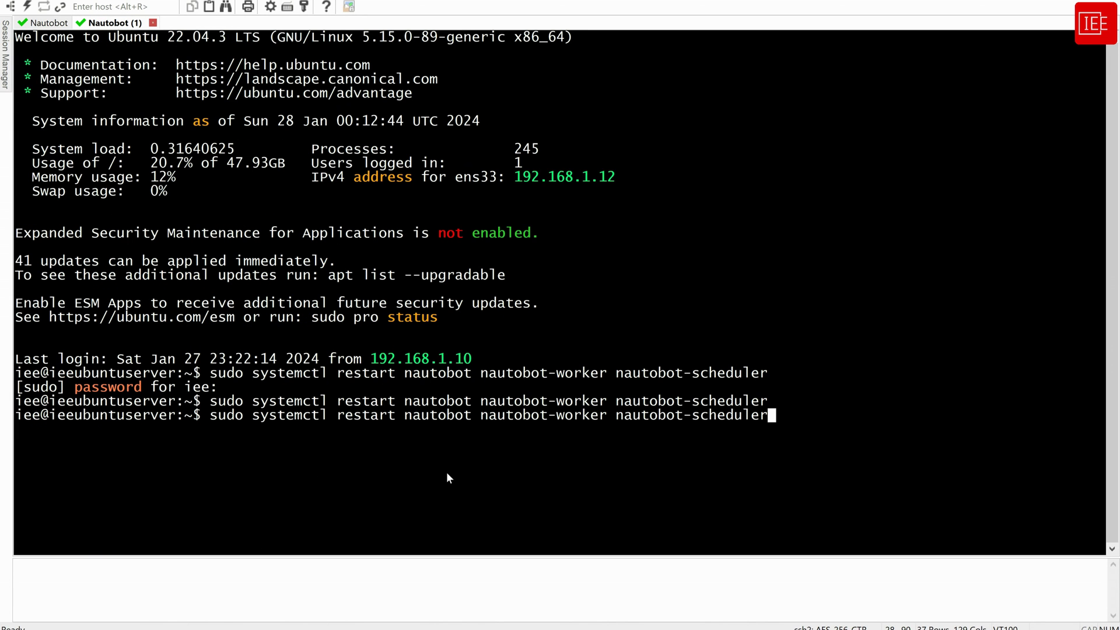
key(Return)
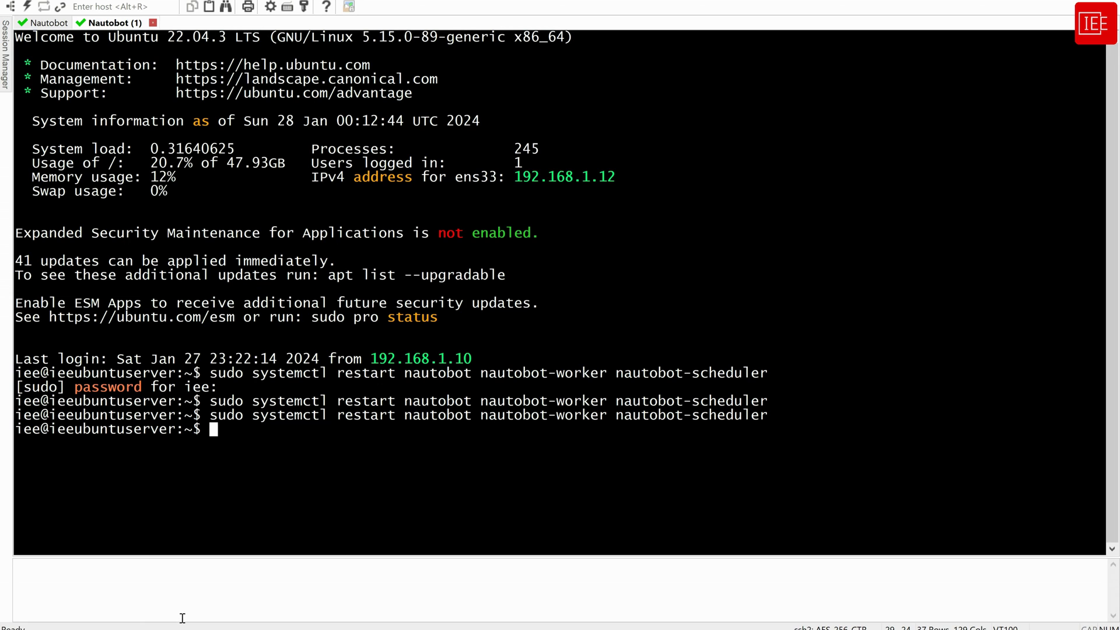
Reload Installed Plugins to confirm Device Lifecycle Management 2.1.0 appears, then return to SecureCRT
mouse_move(125, 621)
click(175, 560)
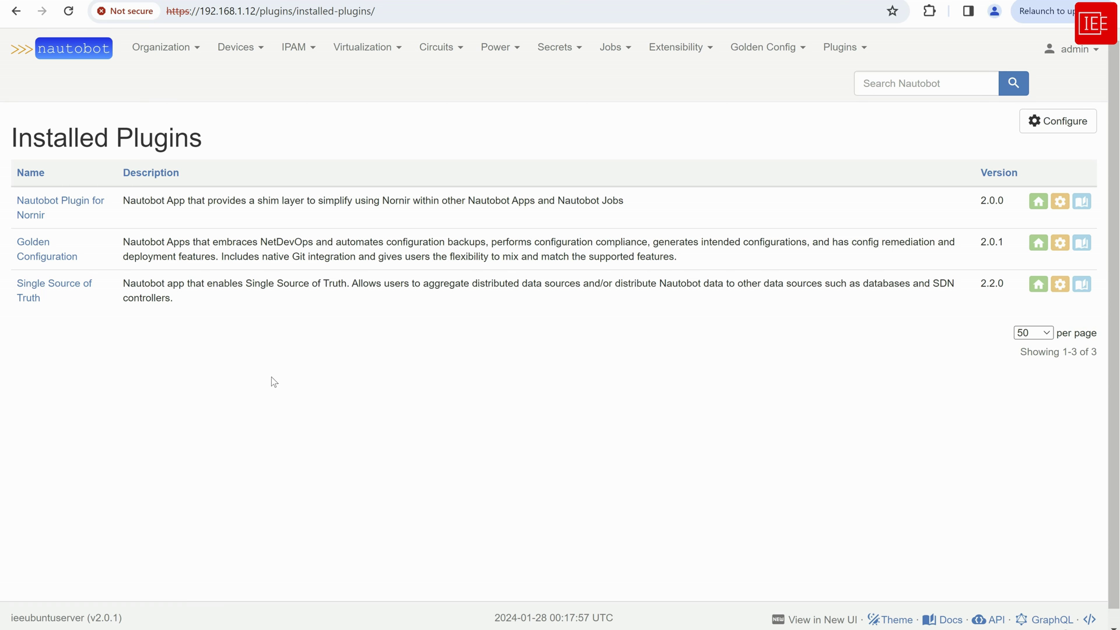
click(69, 12)
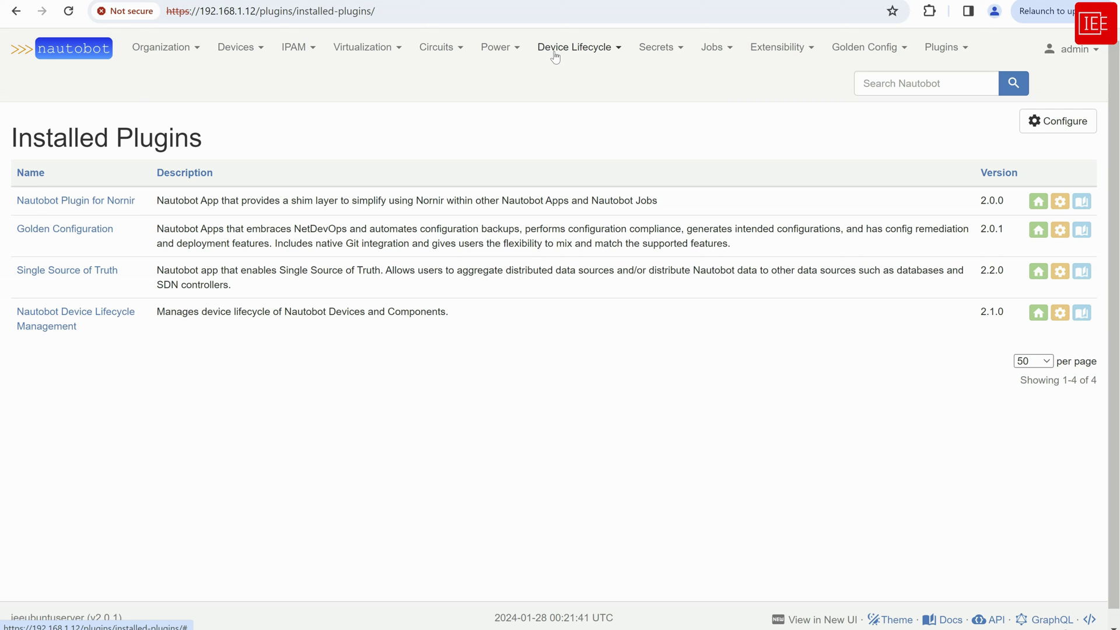
click(586, 52)
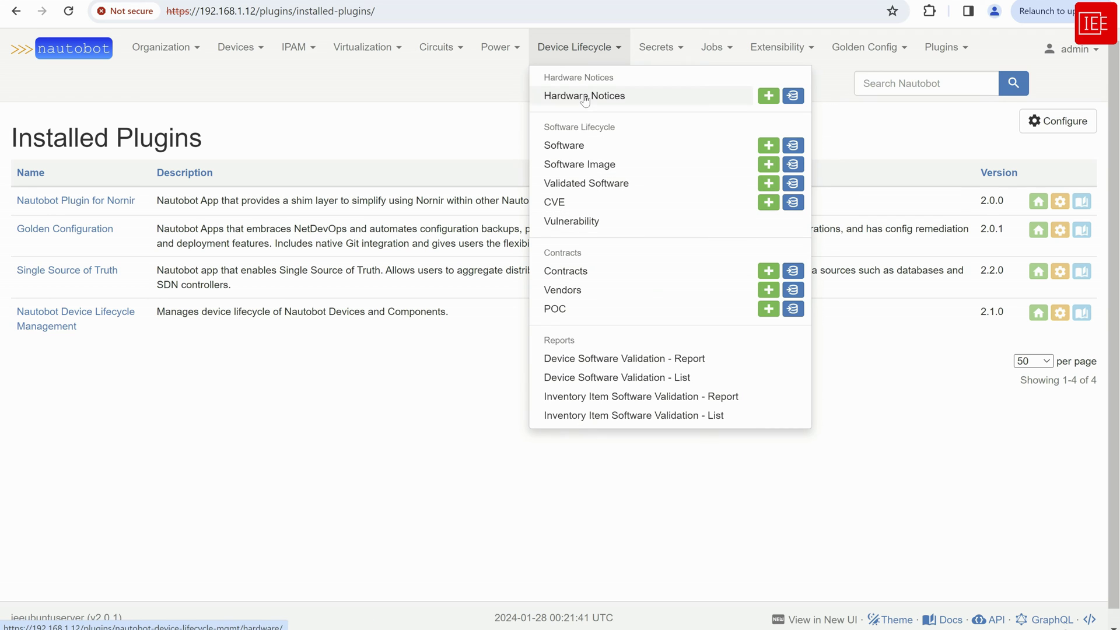
click(469, 96)
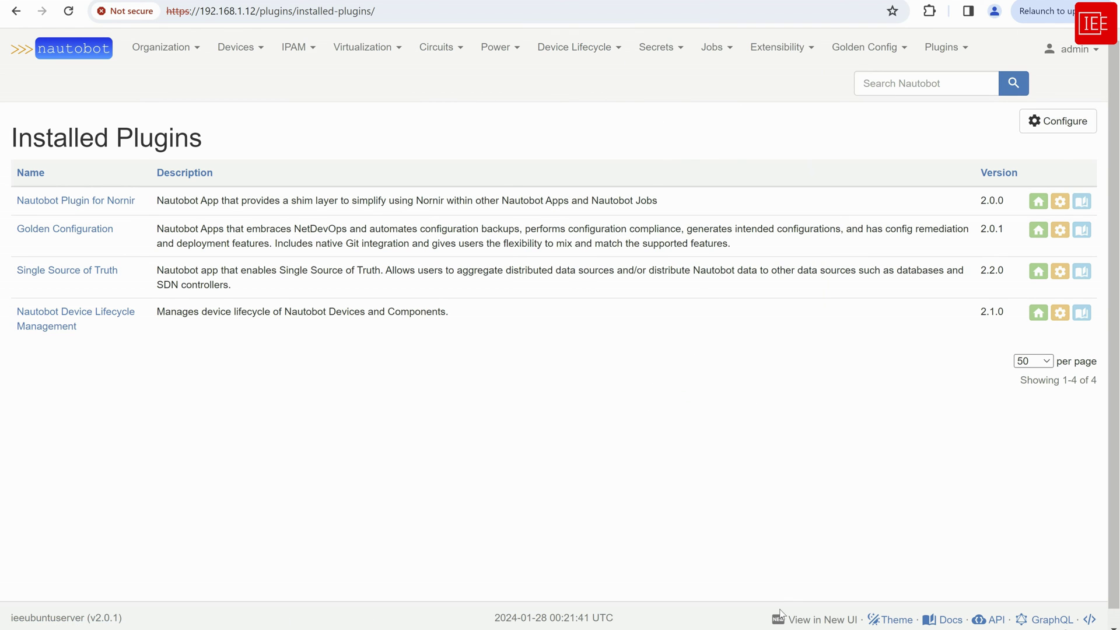
key(alt+Tab)
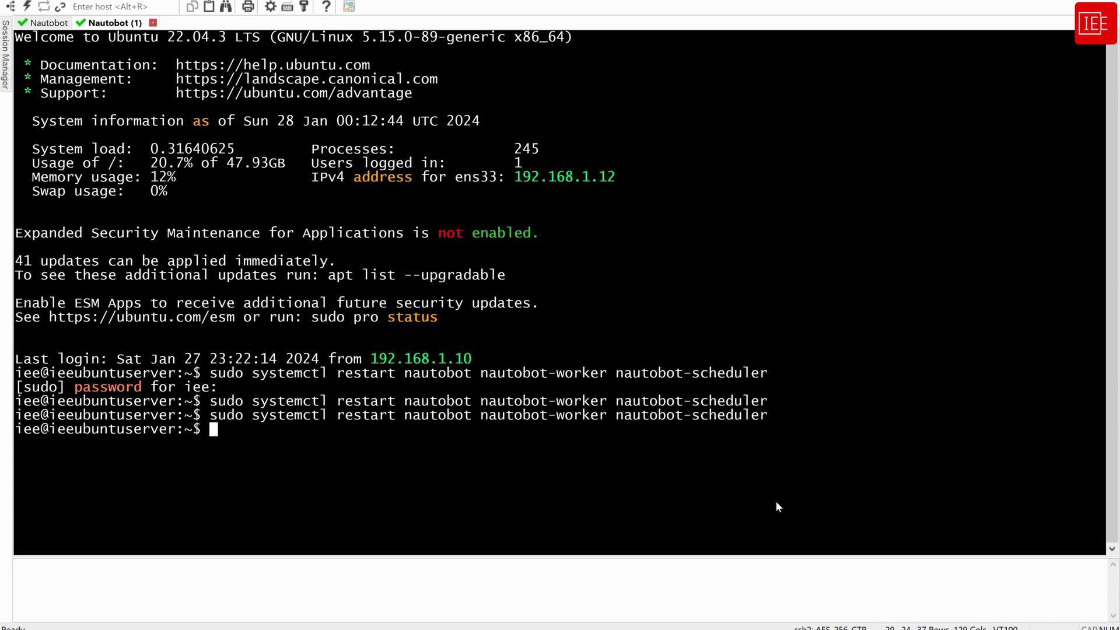
Install the nautobot-floor-plan package with pip in the first SSH session
click(50, 22)
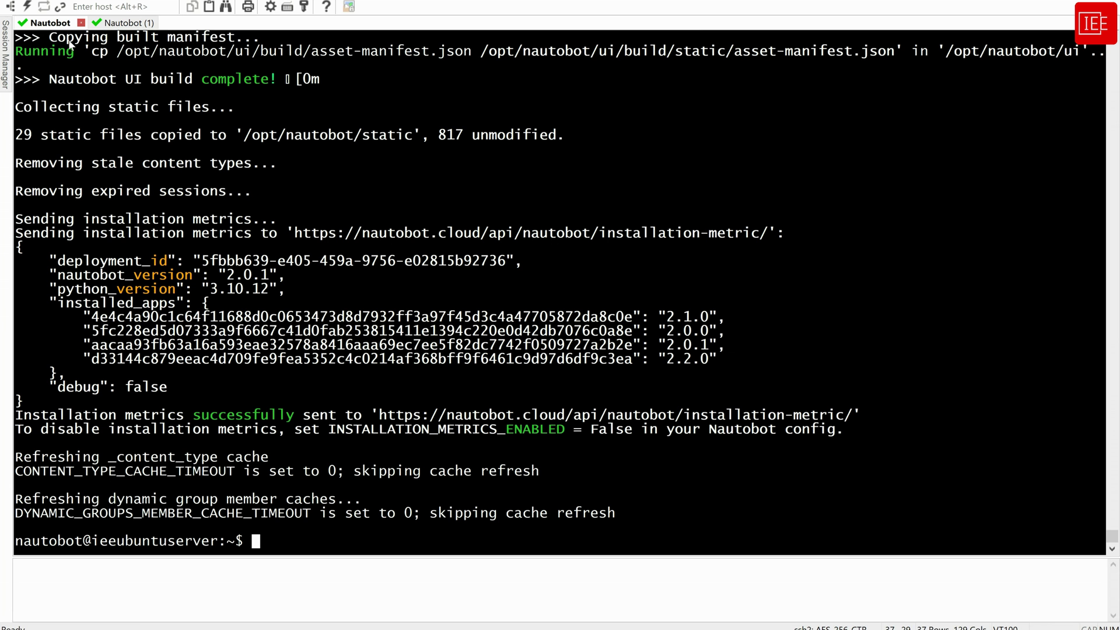
key(Return)
key(Return)
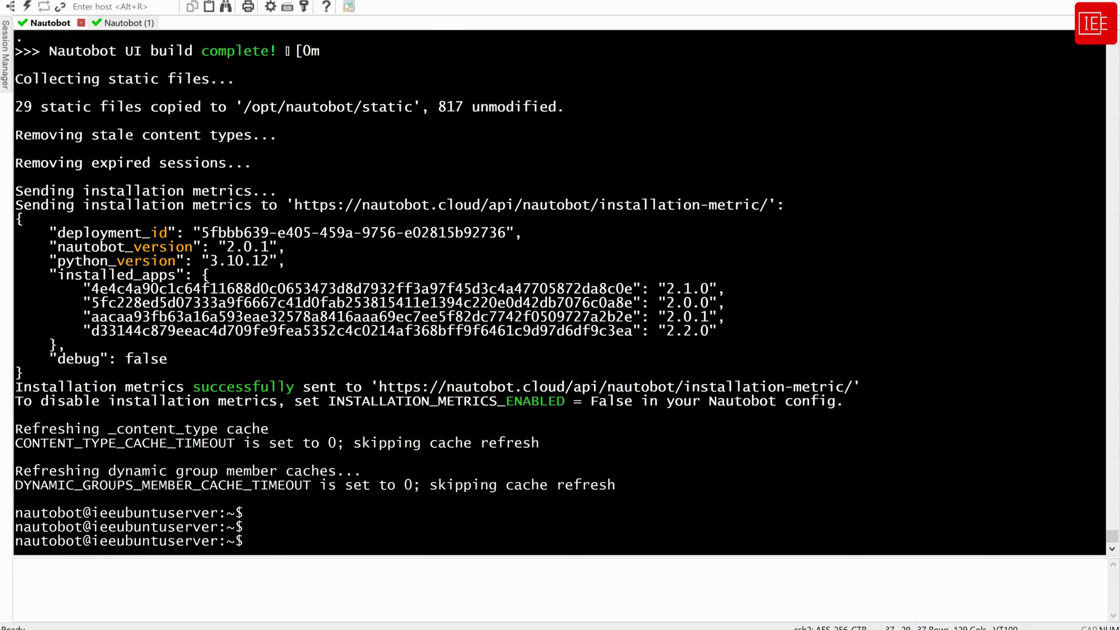
key(shift+Insert)
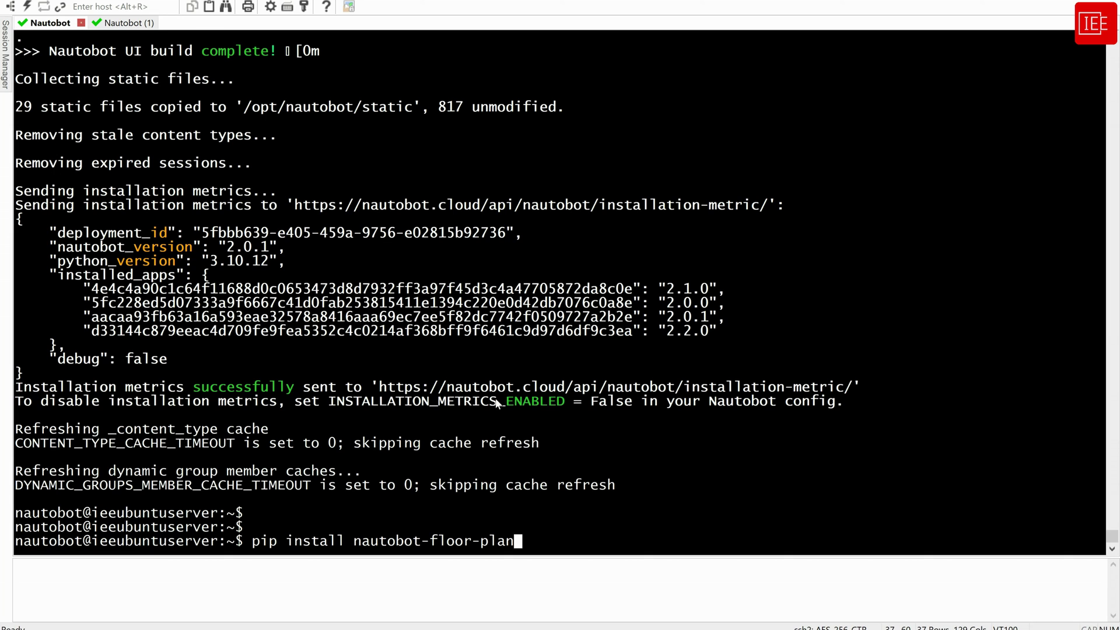
key(Return)
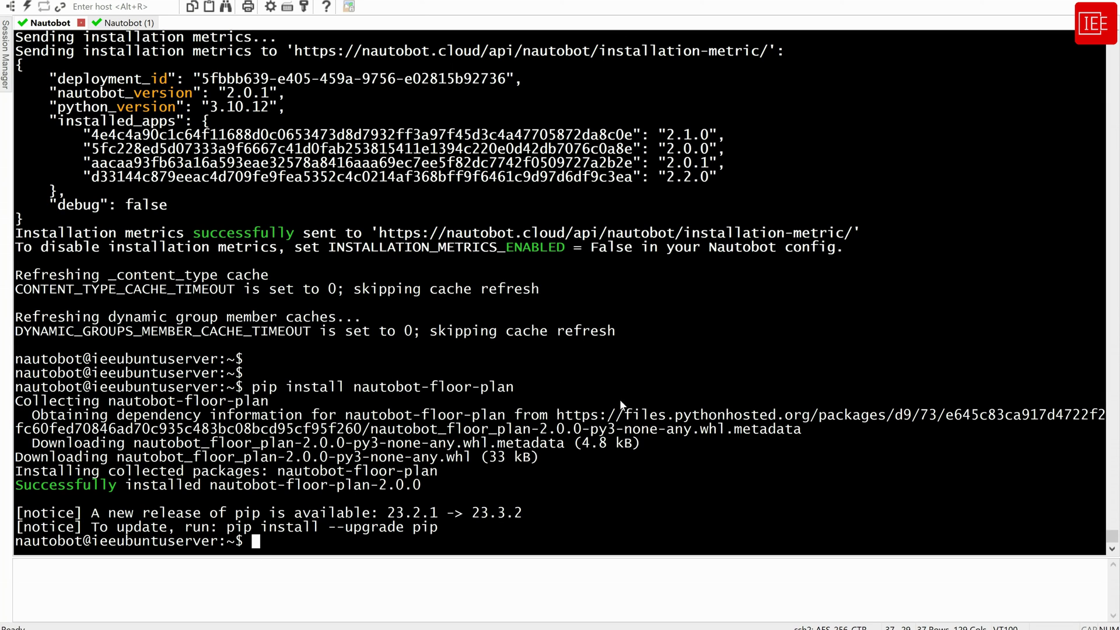
Append nautobot-floor-plan to local_requirements.txt and display the file's four packages
key(shift+Insert)
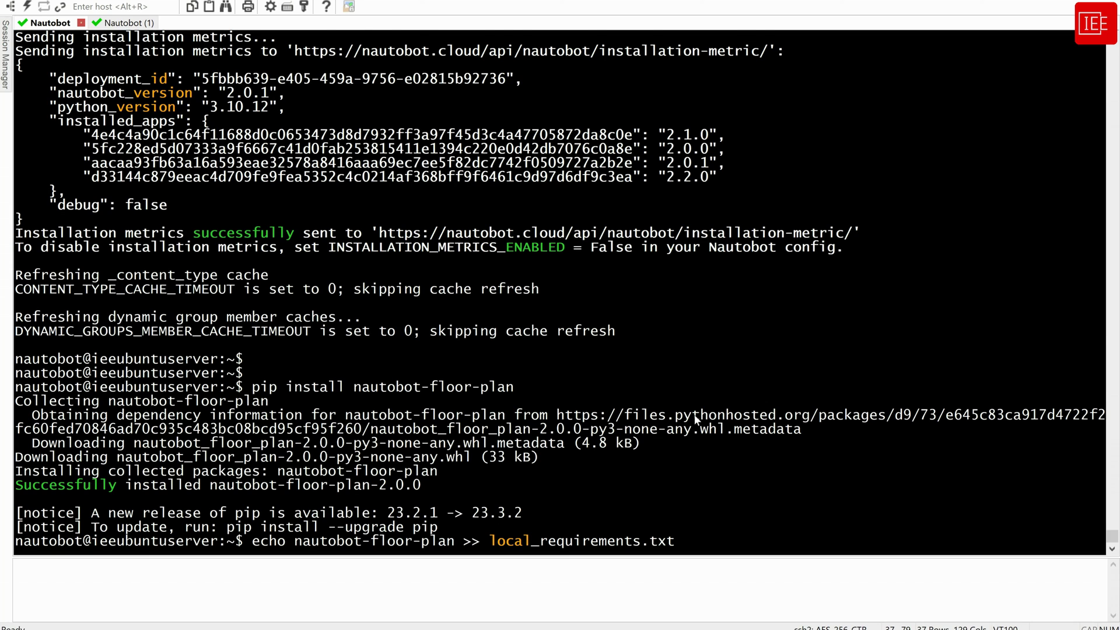
key(Return)
text(cat loc)
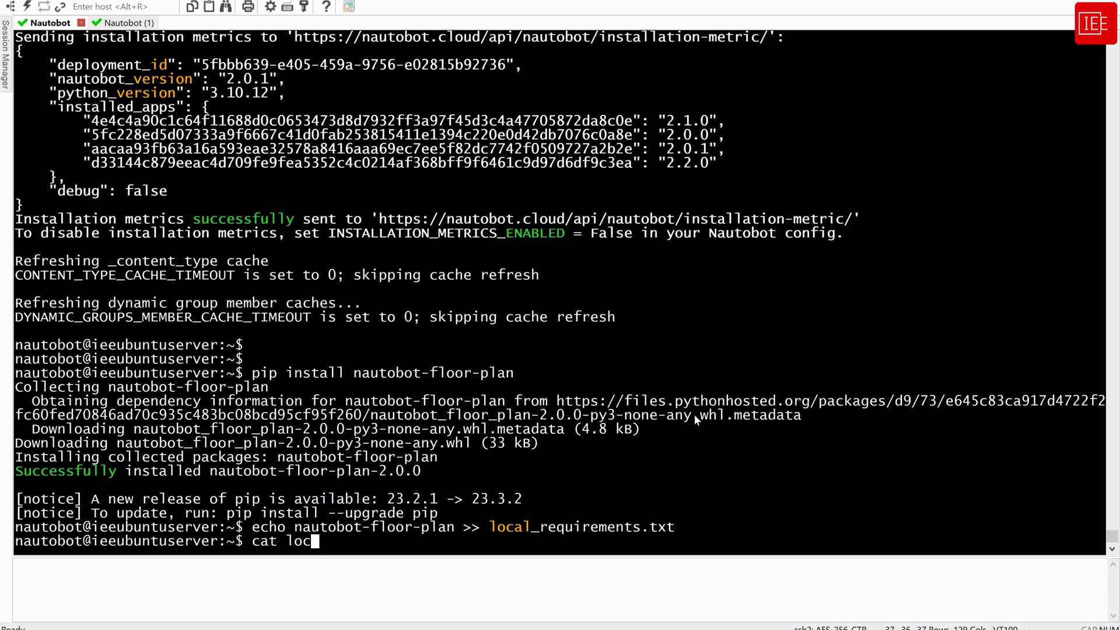
key(Tab)
key(Return)
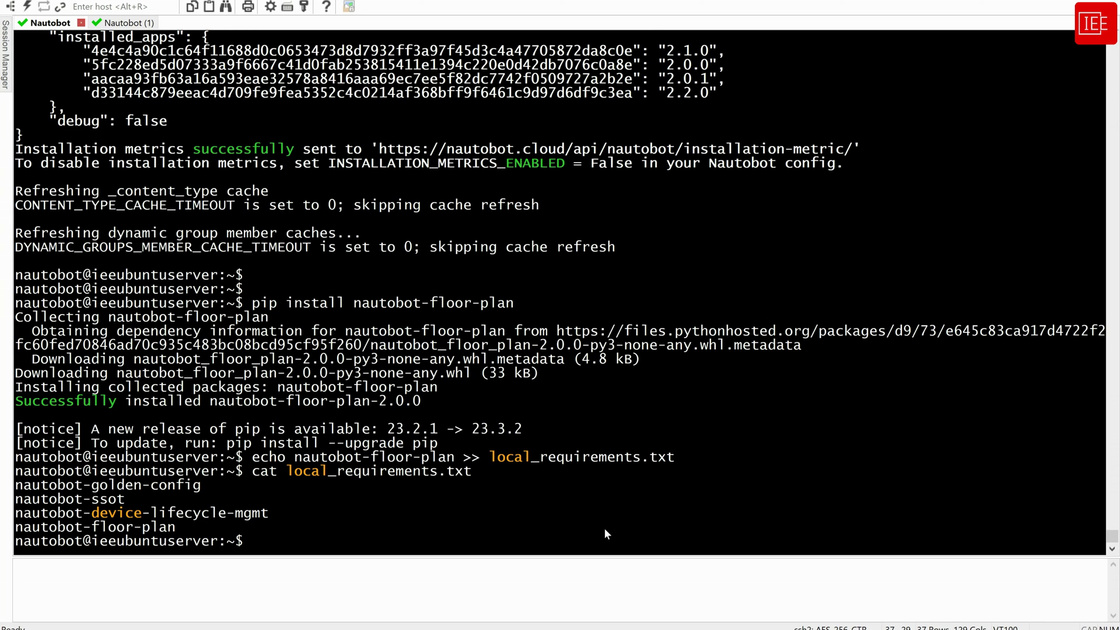
key(Return)
key(Return)
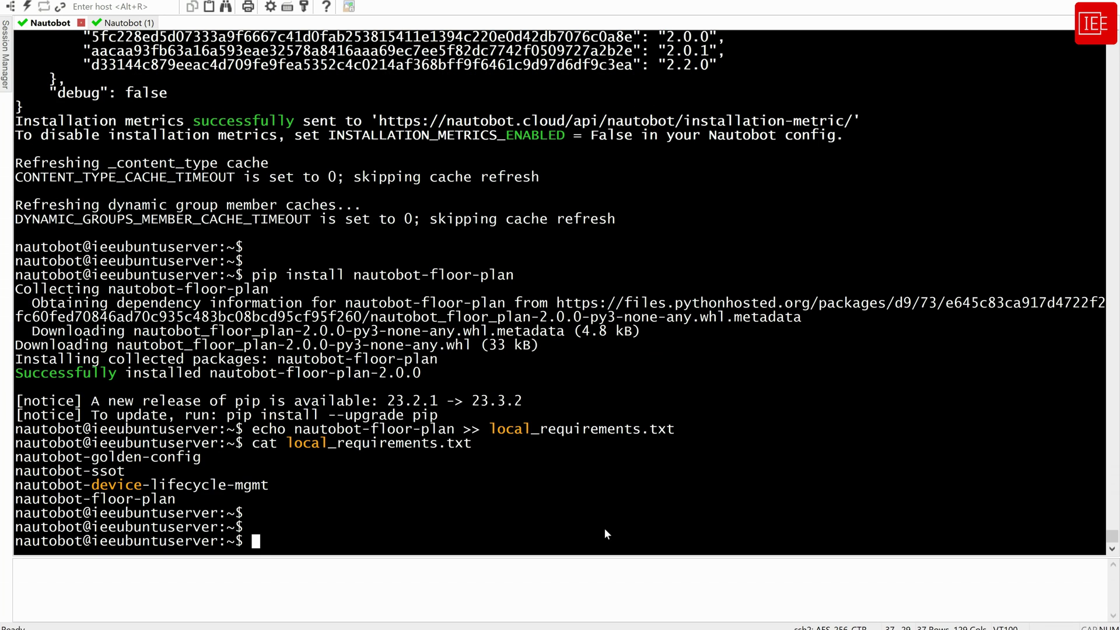
text(nano)
Open nautobot_config.py in nano and add "nautobot_floor_plan" after the lifecycle entry in PLUGINS
text(na)
key(Tab)
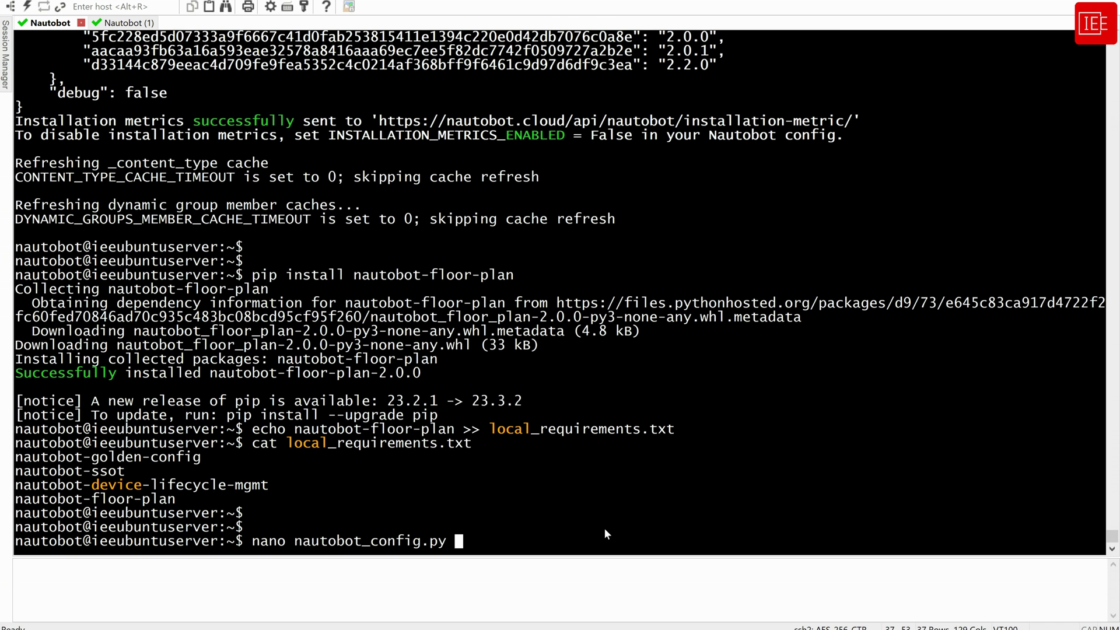
key(Return)
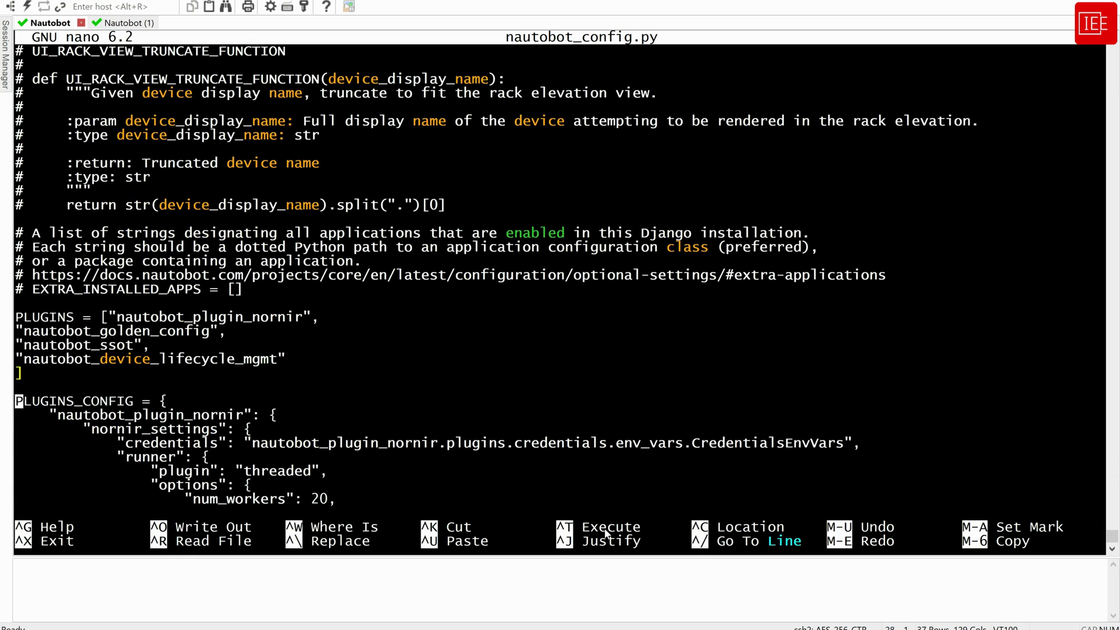
key(Up)
key(Up)
key(Up)
key(Up)
key(Right)
key(Right)
key(Right)
key(Right)
key(Right)
key(Right)
key(Right)
key(Right)
key(Right)
key(Right)
key(Right)
key(Right)
key(Right)
key(Right)
key(Right)
key(Right)
key(Right)
key(Right)
key(Right)
key(Right)
text(,)
key(Return)
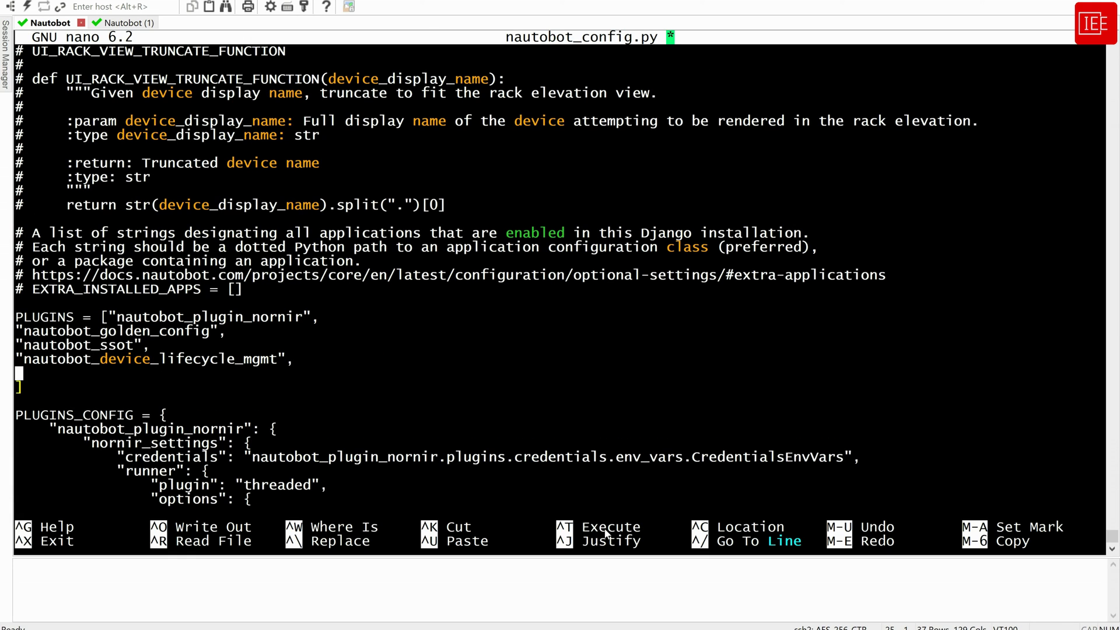
text(")
right_click(277, 317)
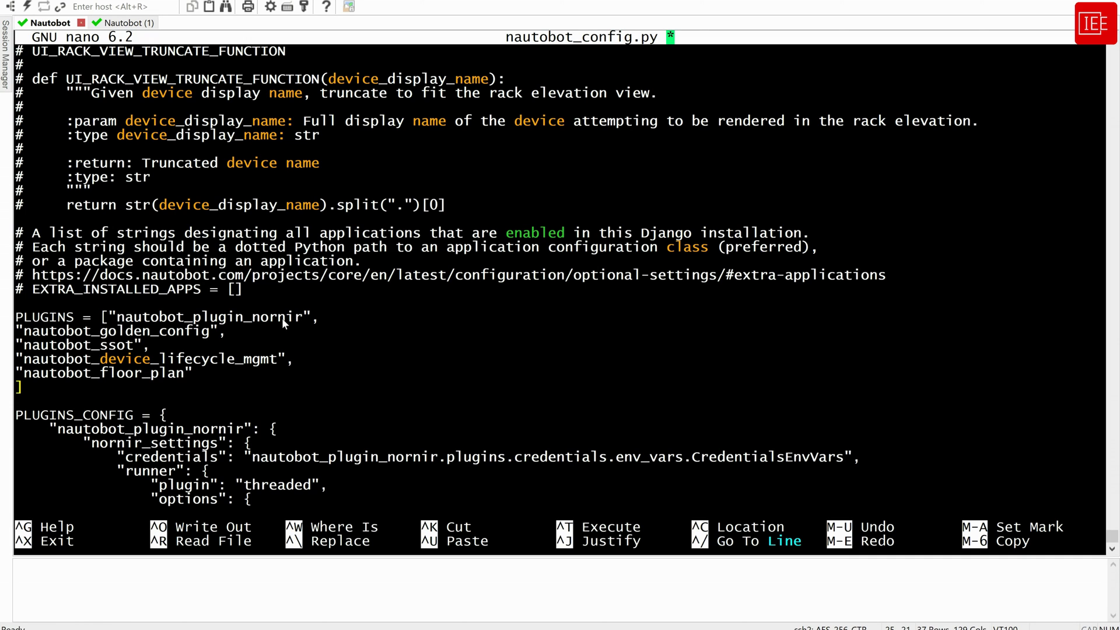
Save the edited nautobot_config.py and exit nano
key(ctrl+x)
key(y)
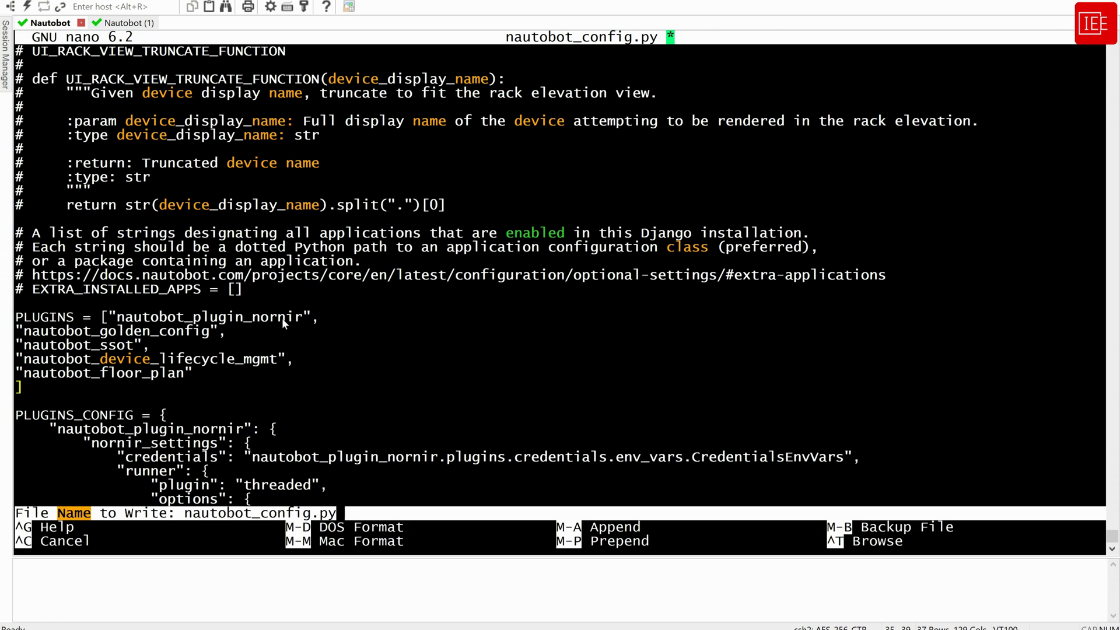
key(Return)
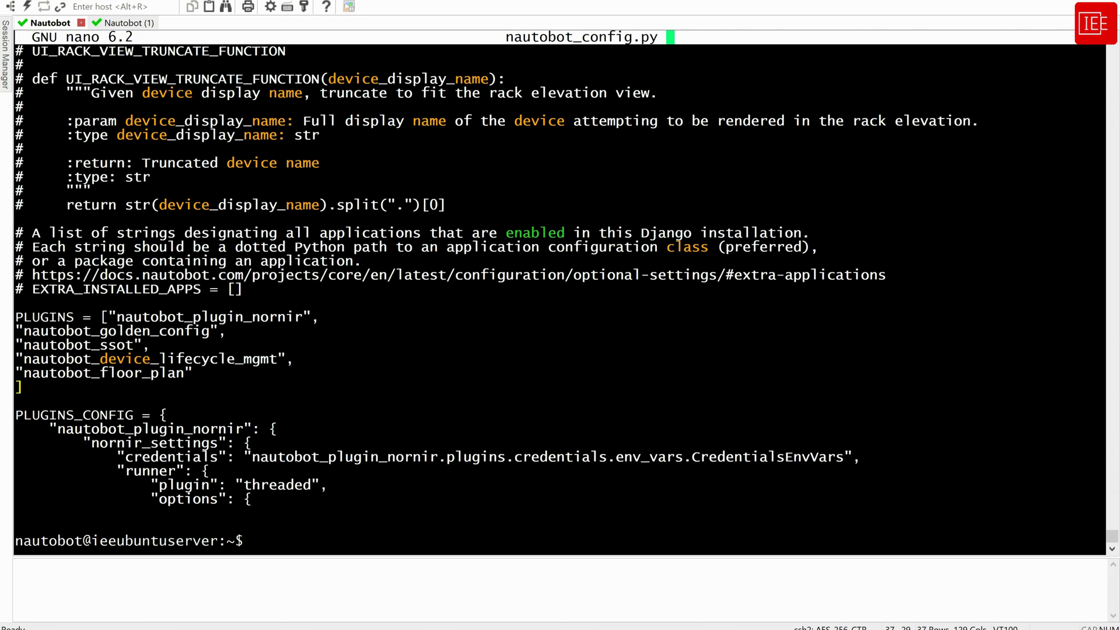
right_click(544, 388)
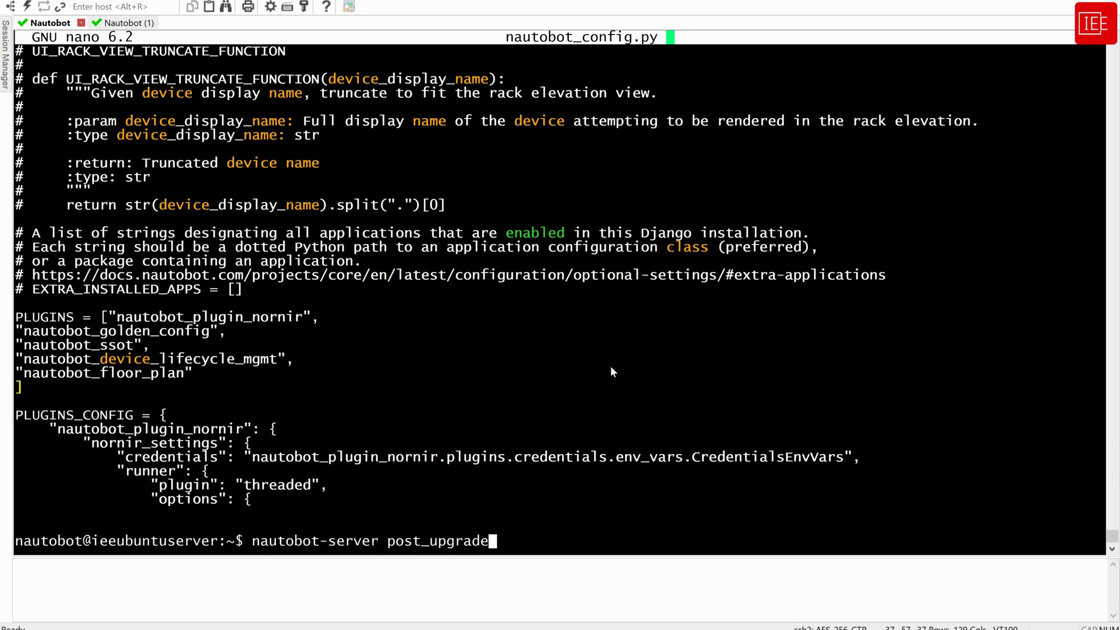
Run post_upgrade, restart the Nautobot services, and reload Installed Plugins showing Floor Plans 2.0.0
key(Return)
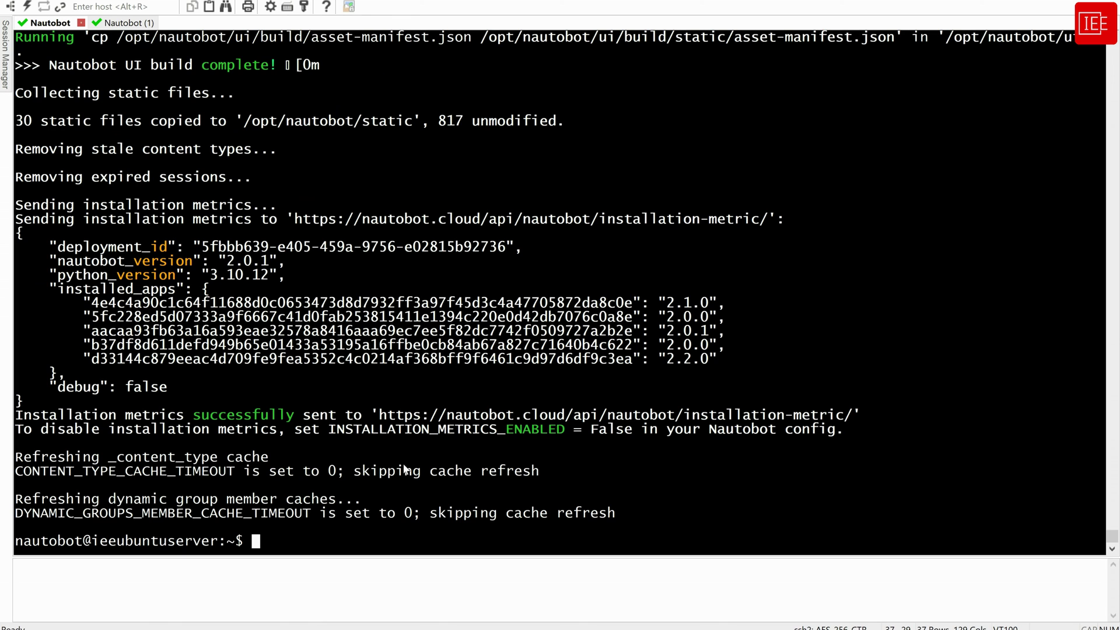
click(123, 23)
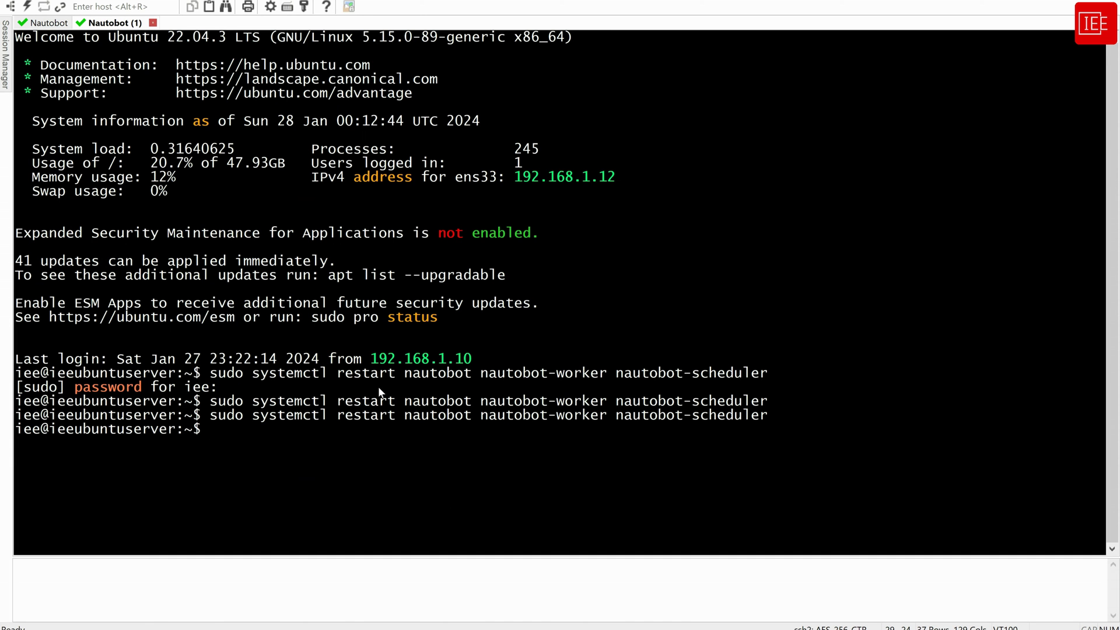
key(Up)
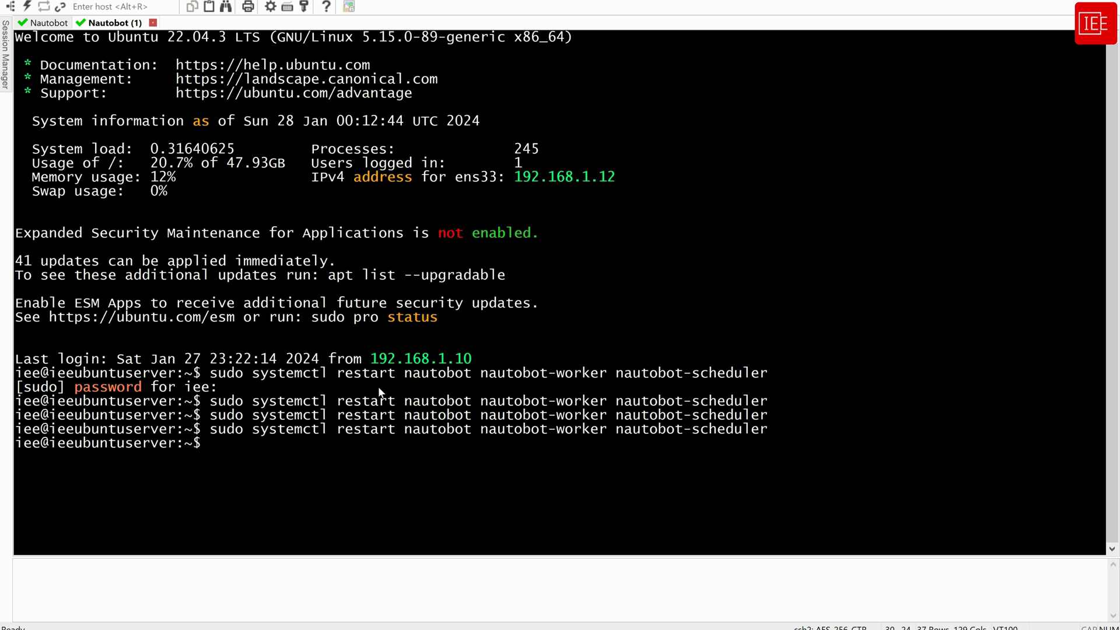
click(222, 575)
key(F5)
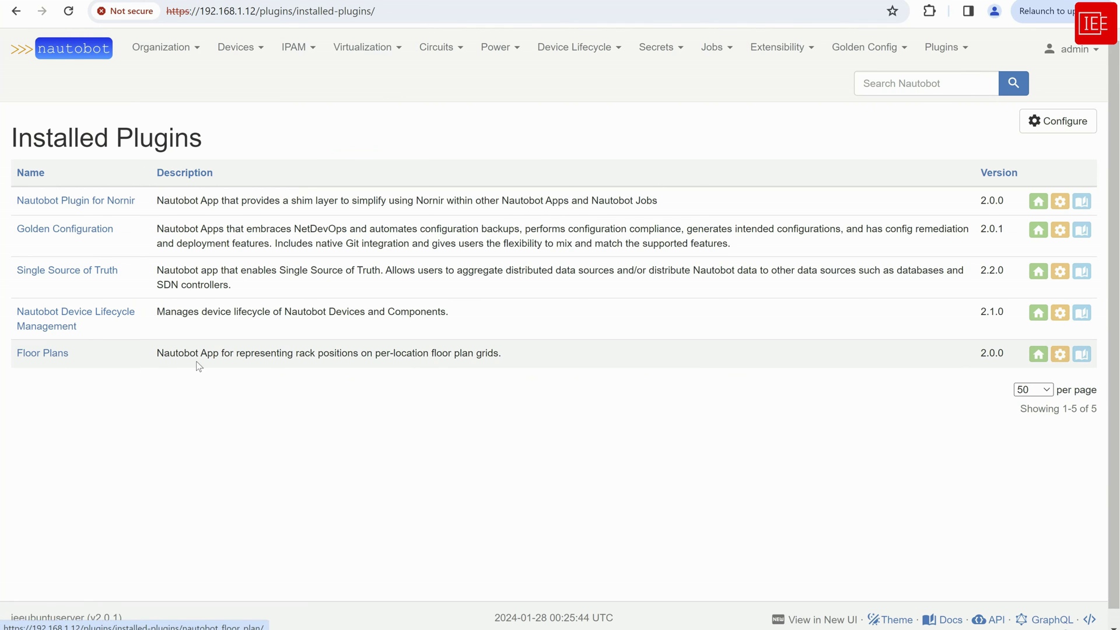
Check the Organization menu for Location Floor Plans, then return to SecureCRT
click(173, 57)
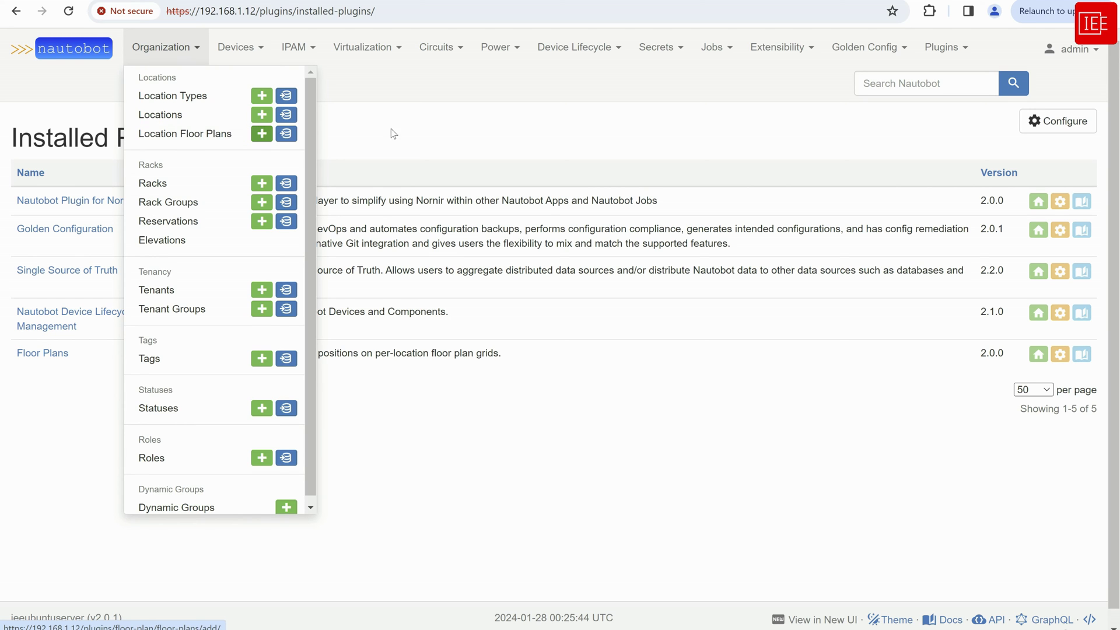
click(683, 557)
key(alt+Tab)
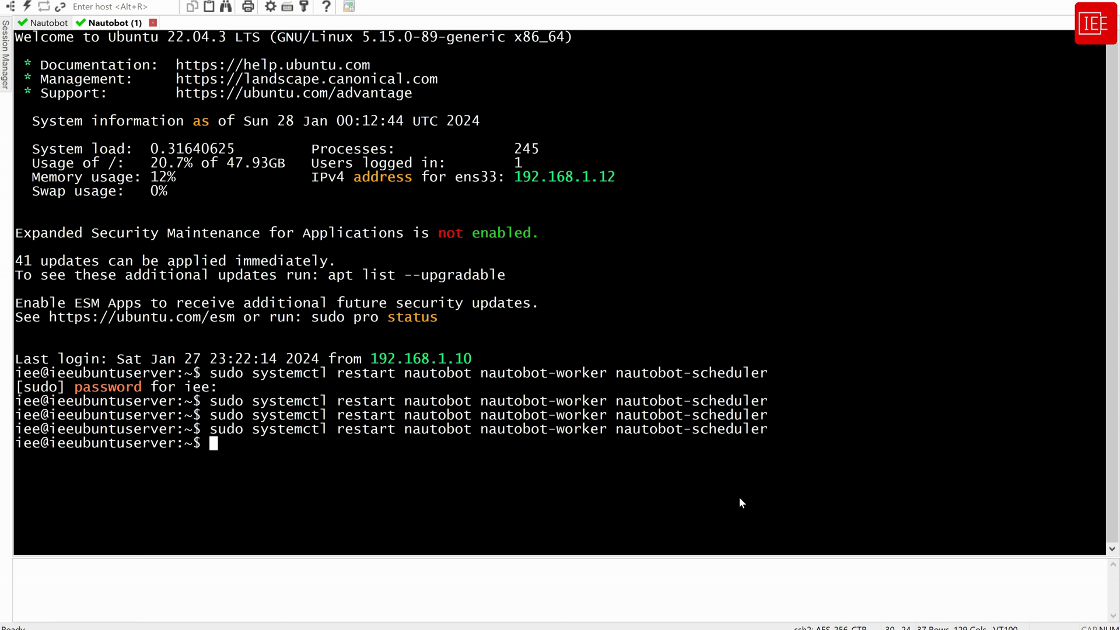
Install nautobot-device-onboarding with pip in the nautobot user's session
click(39, 25)
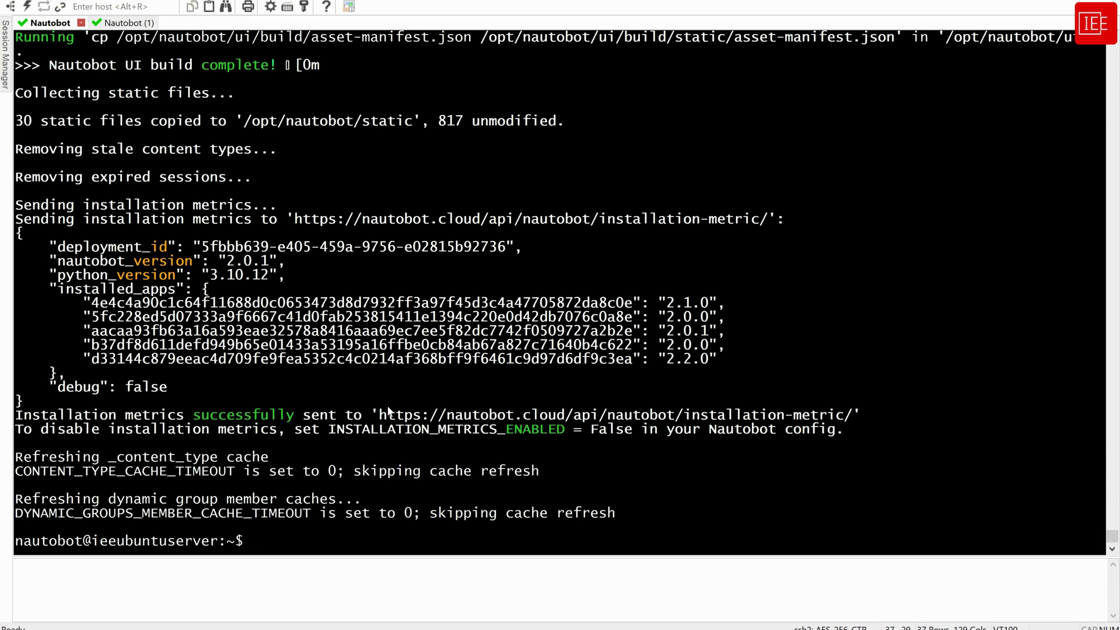
key(Return)
key(Return)
key(Return)
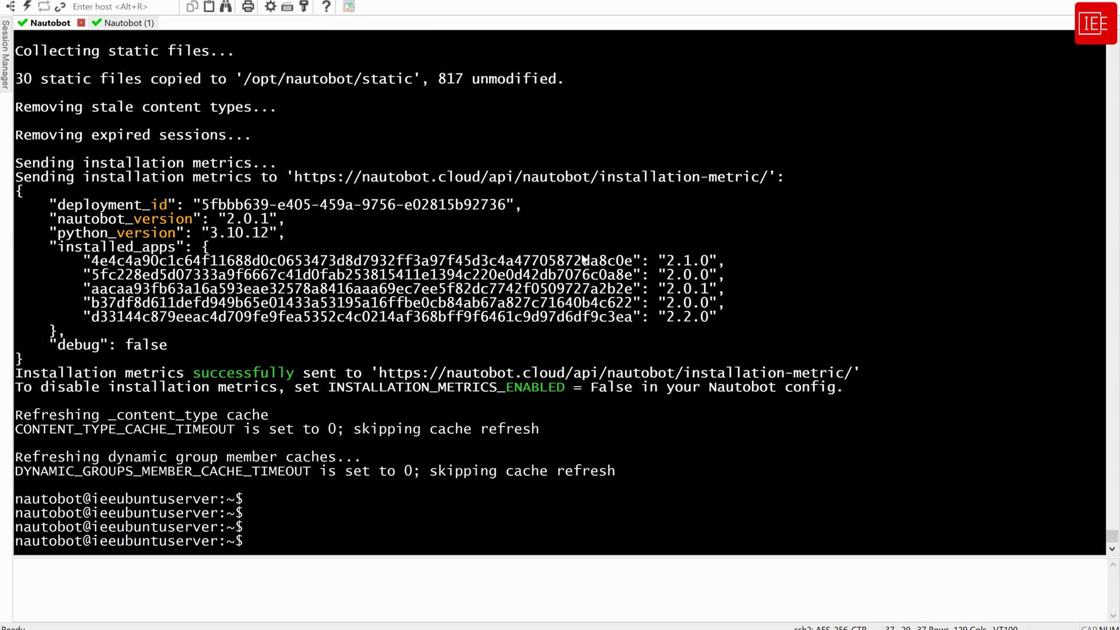
right_click(562, 324)
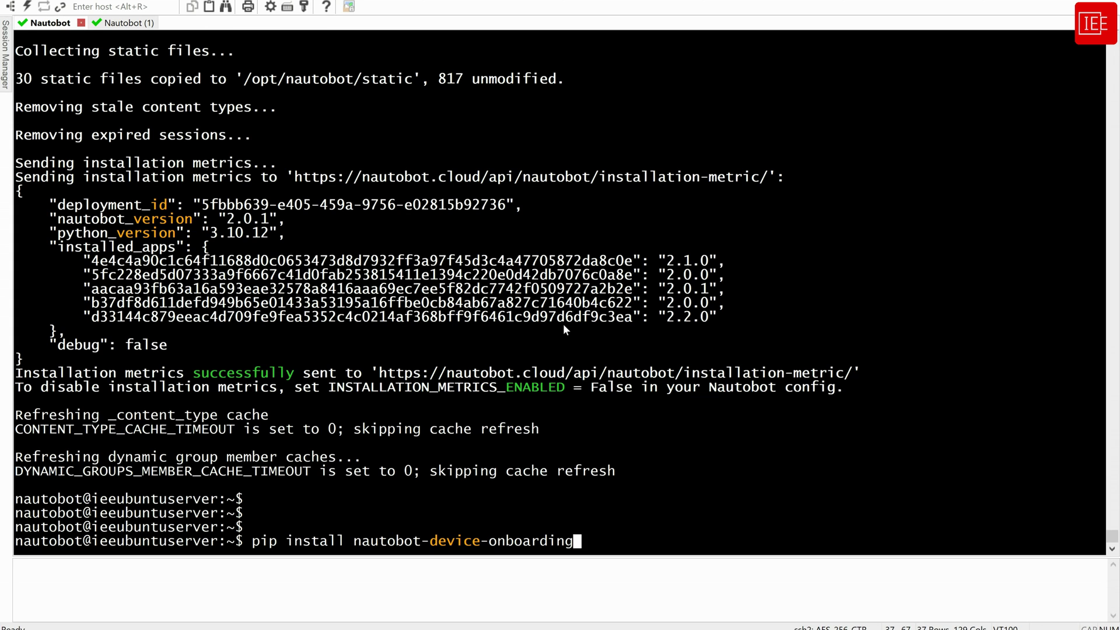
key(Return)
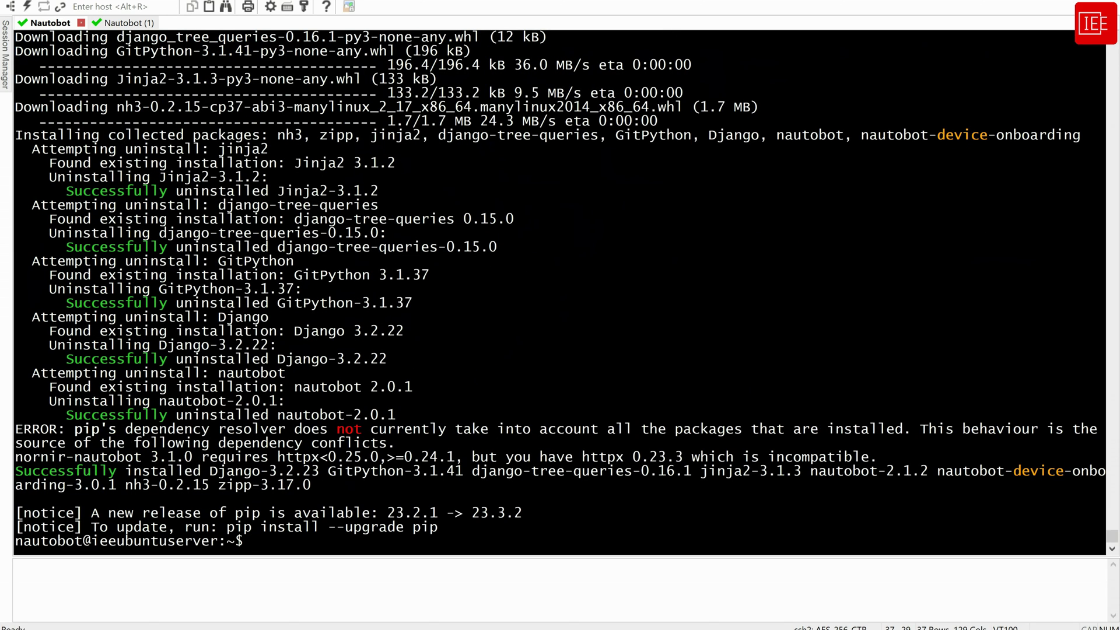
Append nautobot-device-onboarding to local_requirements.txt and list its five packages
right_click(657, 403)
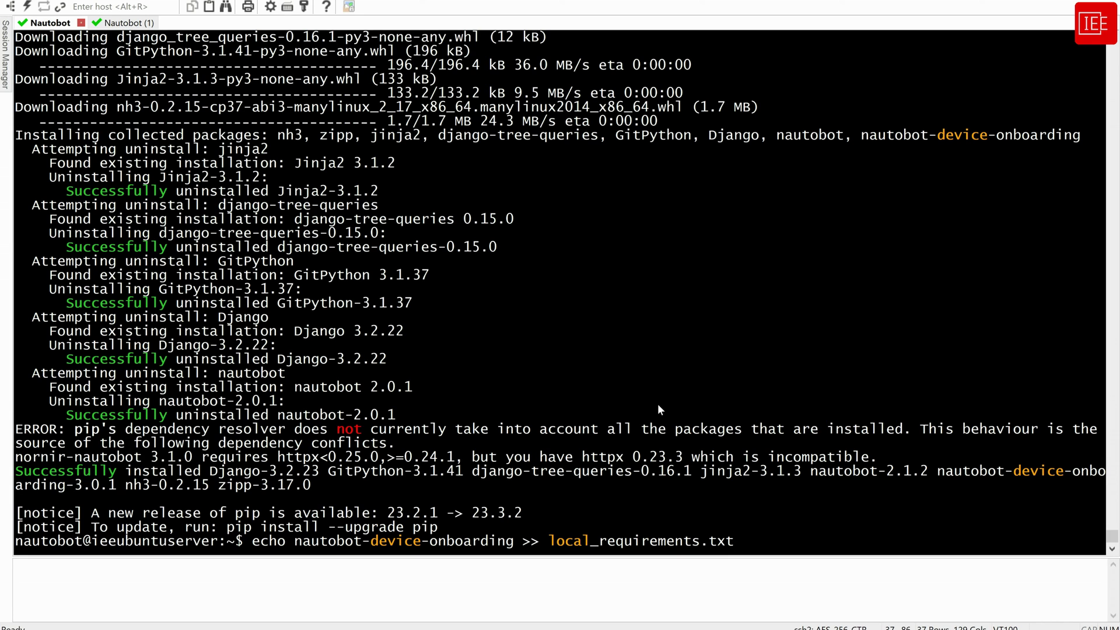
key(Return)
text(cat local_requirements.txt)
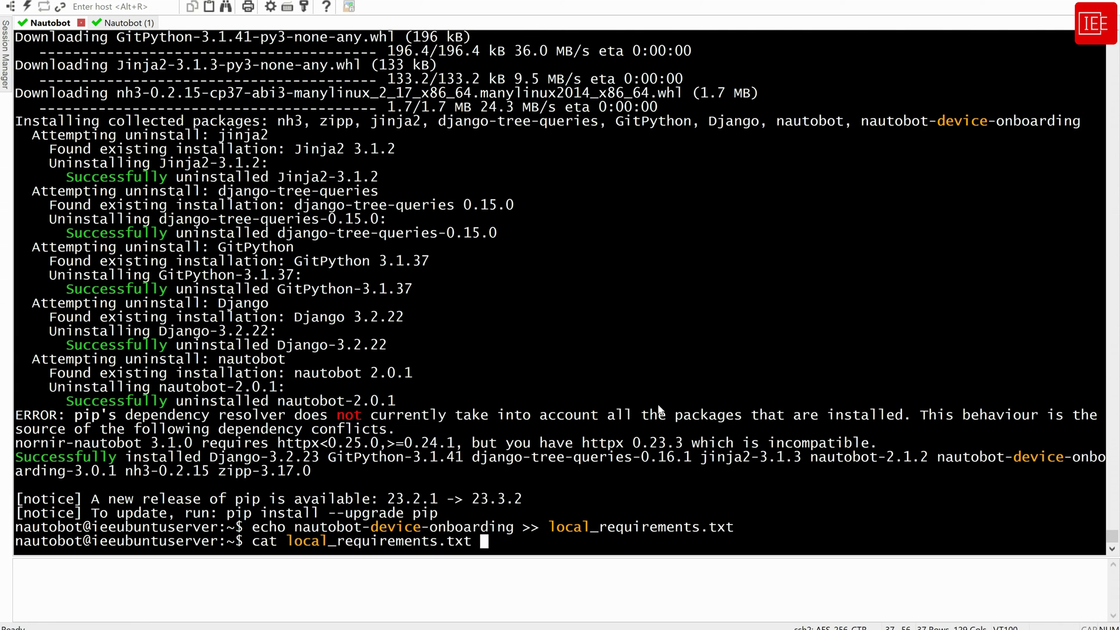
key(Return)
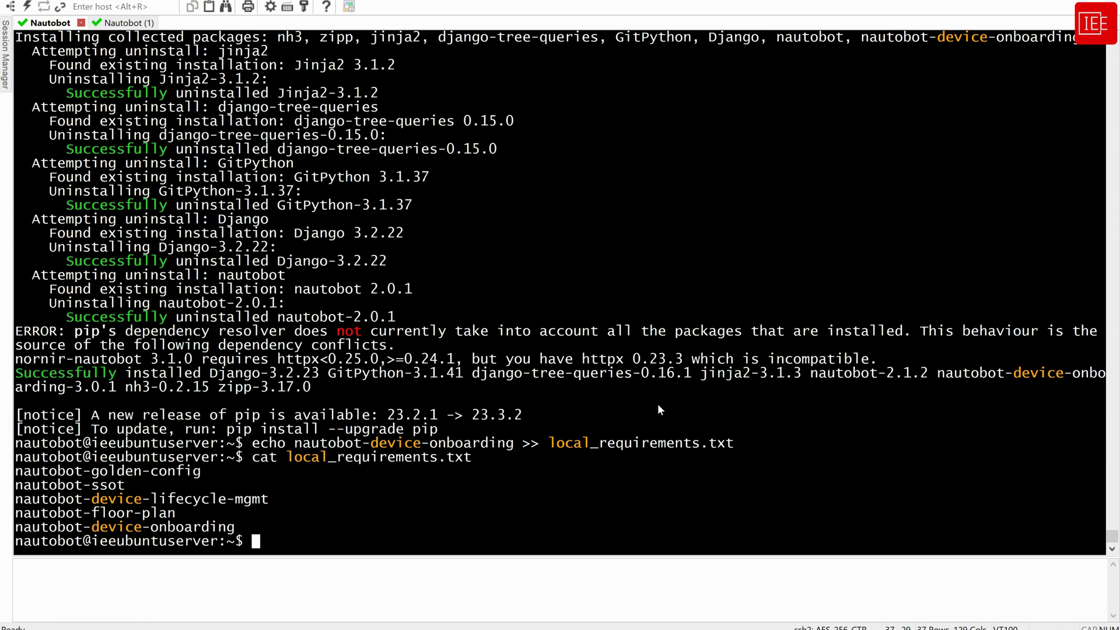
text(nano naut)
Open nautobot_config.py and paste the NAPALM credential settings below EXTRA_INSTALLED_APPS
key(Tab)
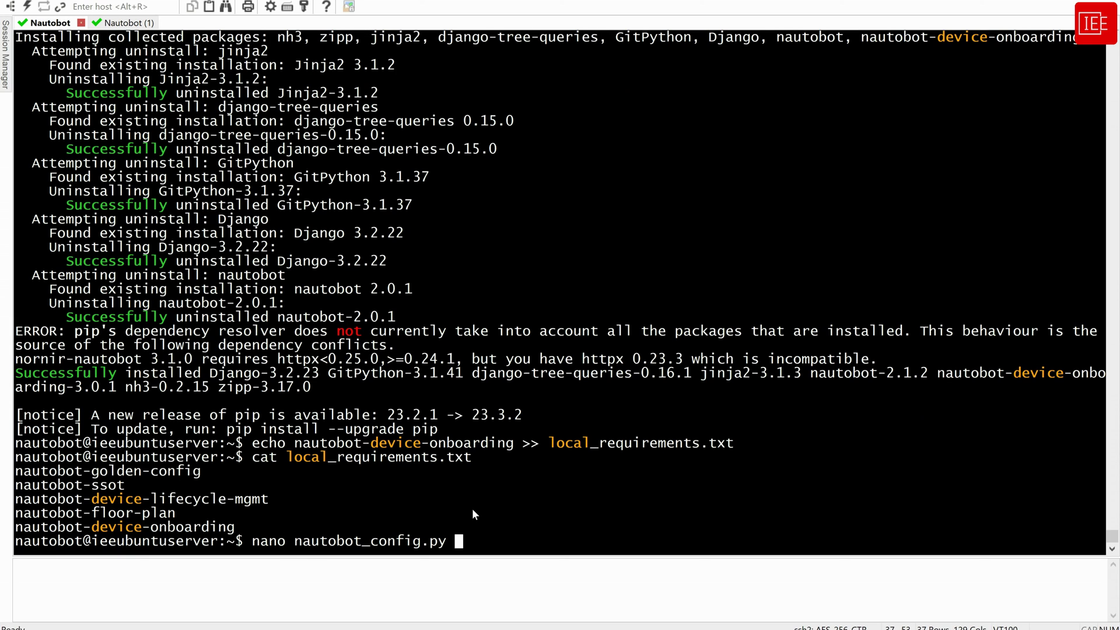
key(Return)
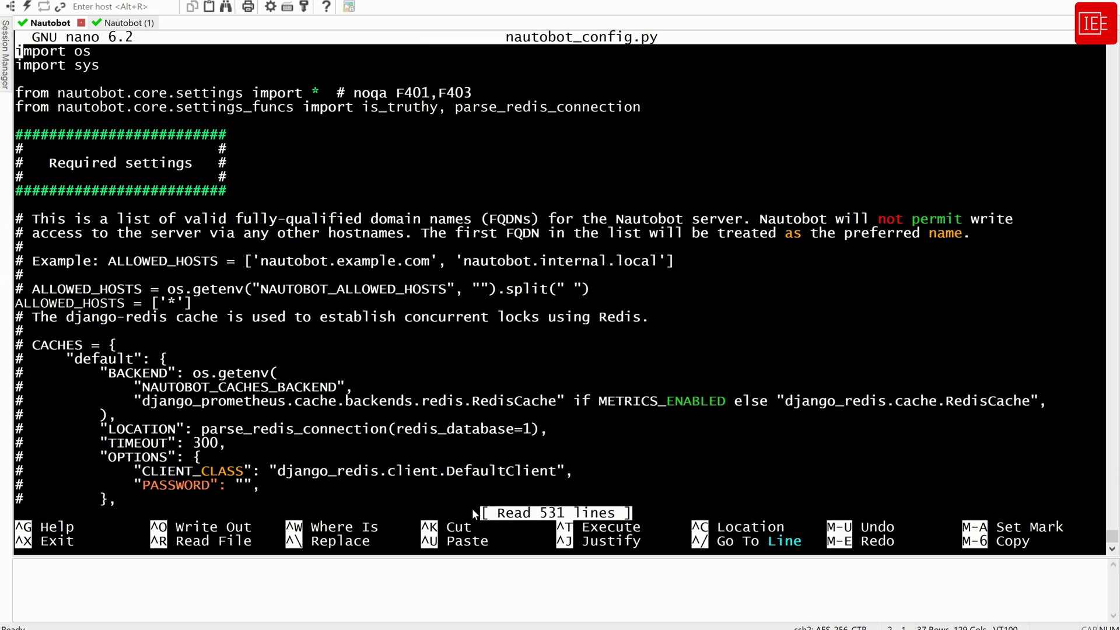
key(Down)
key(Down)
key(Down)
key(Down)
key(Down)
key(Down)
key(Down)
key(Down)
key(Down)
key(Down)
key(Down)
key(Down)
key(Down)
key(Down)
key(Down)
key(Down)
key(Down)
key(Down)
key(Down)
key(Down)
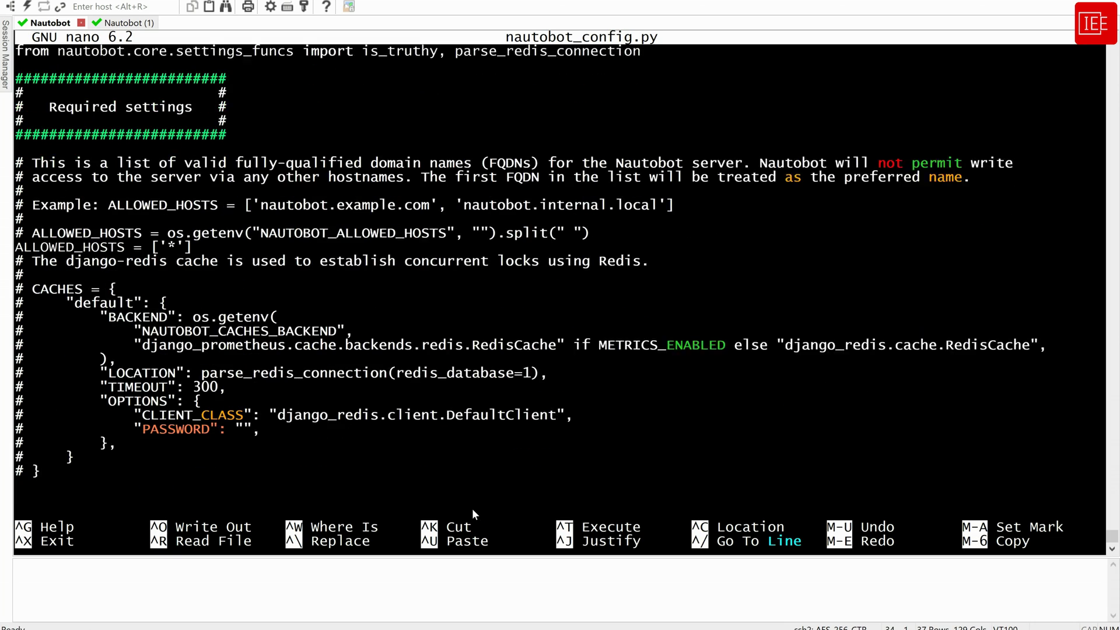
scroll(473, 514, down, 20)
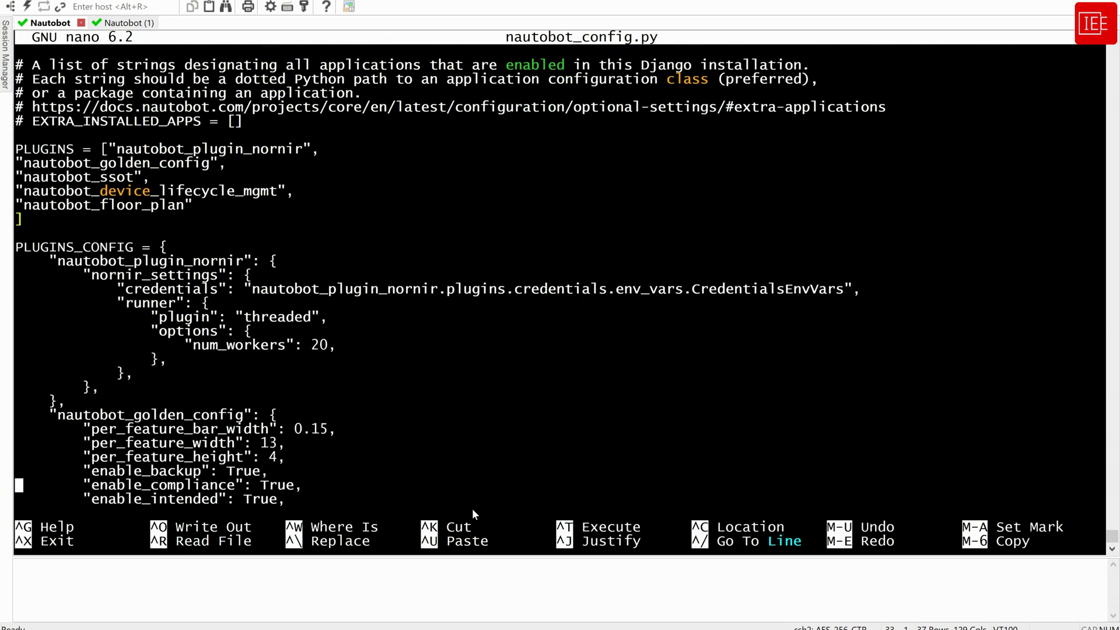
key(Up)
key(Up)
key(Up)
key(Up)
key(Up)
key(Up)
key(Up)
key(Up)
key(Up)
key(Up)
key(Up)
key(Up)
key(Up)
key(Up)
key(Up)
key(Up)
key(Up)
key(Up)
key(Up)
key(Up)
key(Return)
key(Return)
key(Up)
key(Up)
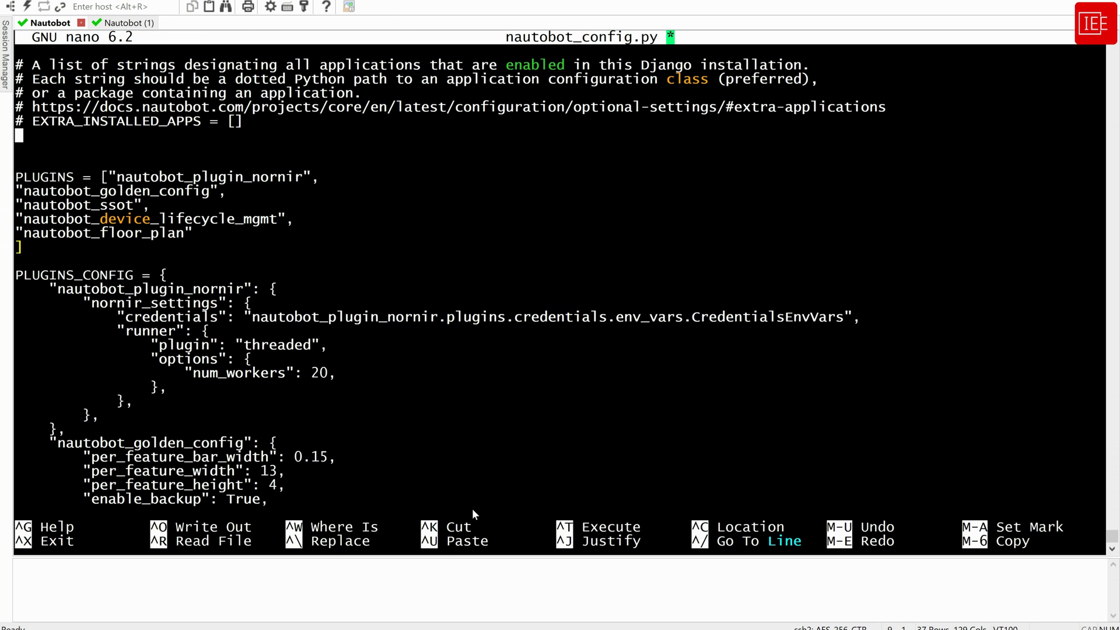
key(Return)
key(Return)
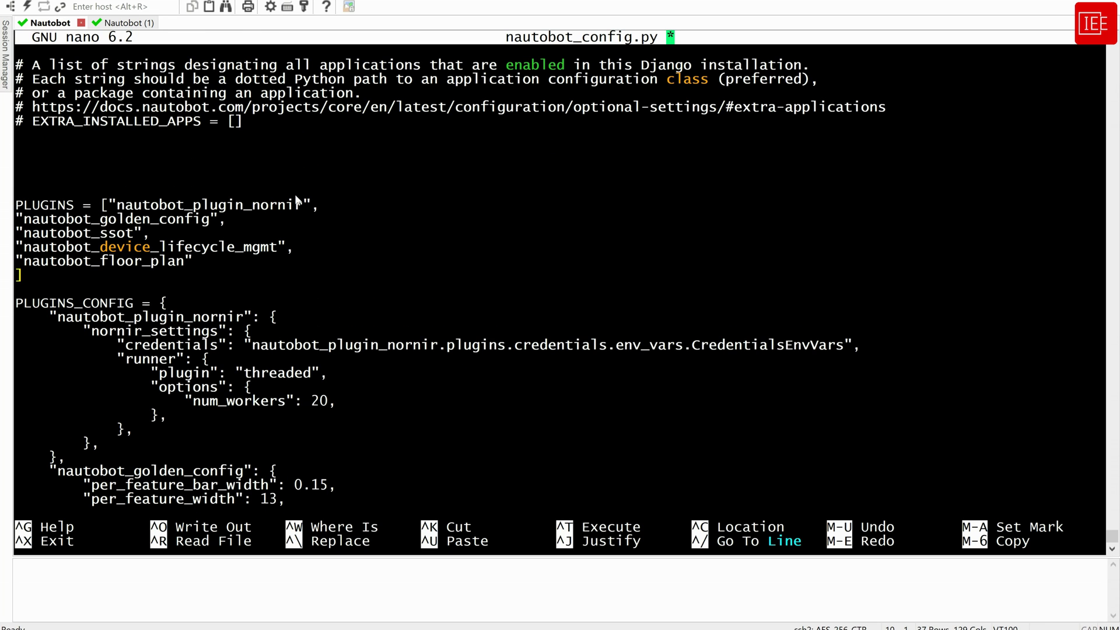
right_click(311, 189)
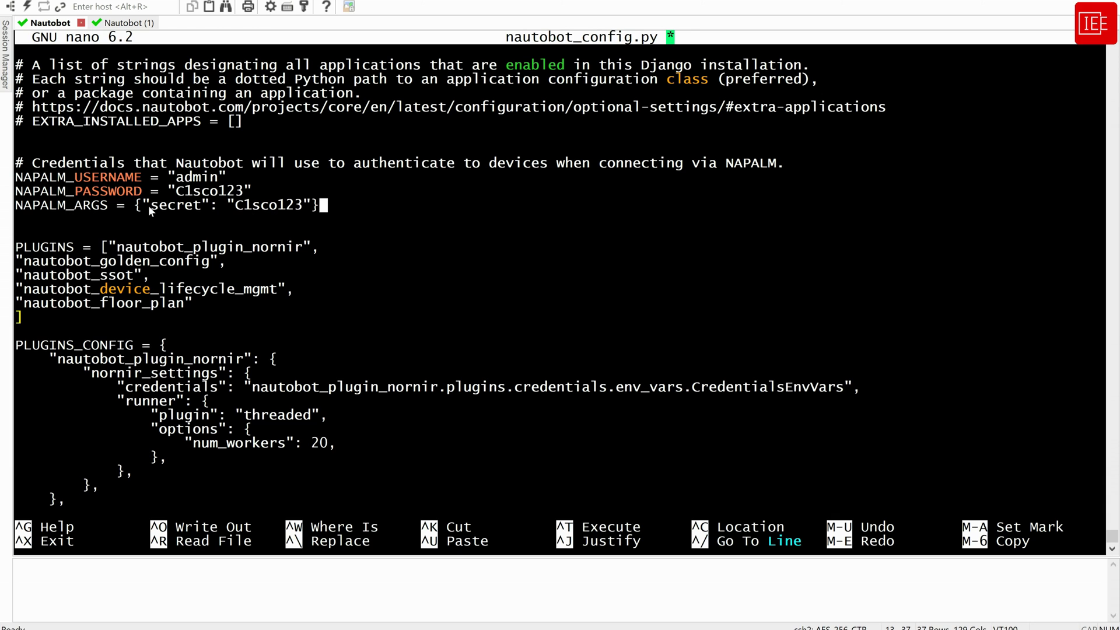
Add "nautobot_device_onboarding" as a new PLUGINS entry after nautobot_floor_plan
scroll(378, 302, up, 1)
key(Up)
key(Up)
key(Up)
key(Up)
key(Up)
key(Up)
key(Up)
key(Up)
key(Up)
key(Up)
key(Up)
key(Up)
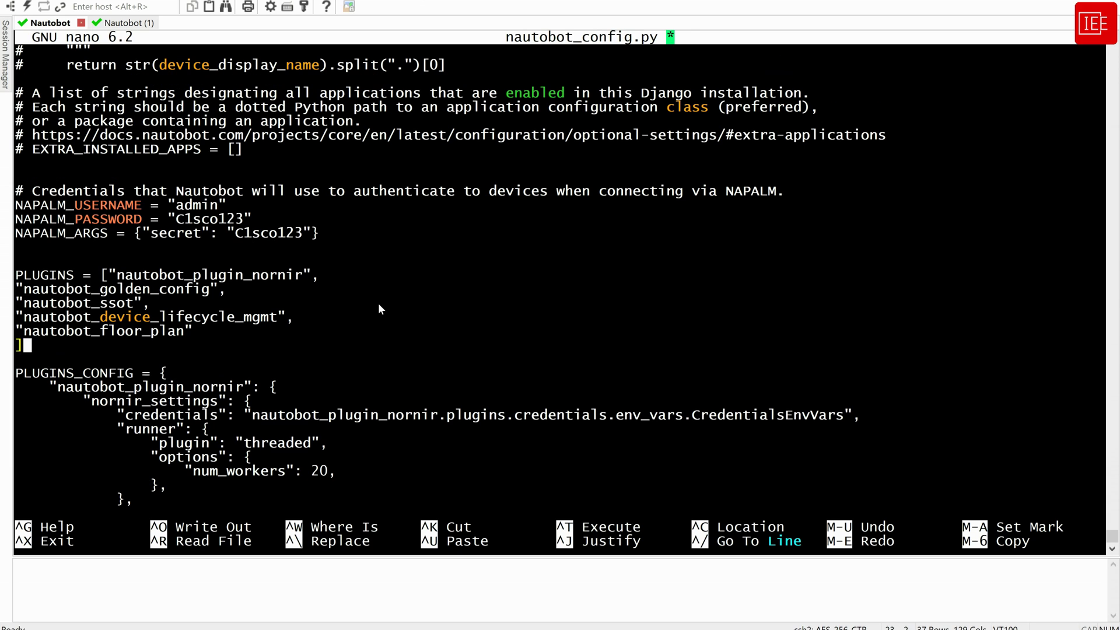
key(Down)
text(,)
key(Return)
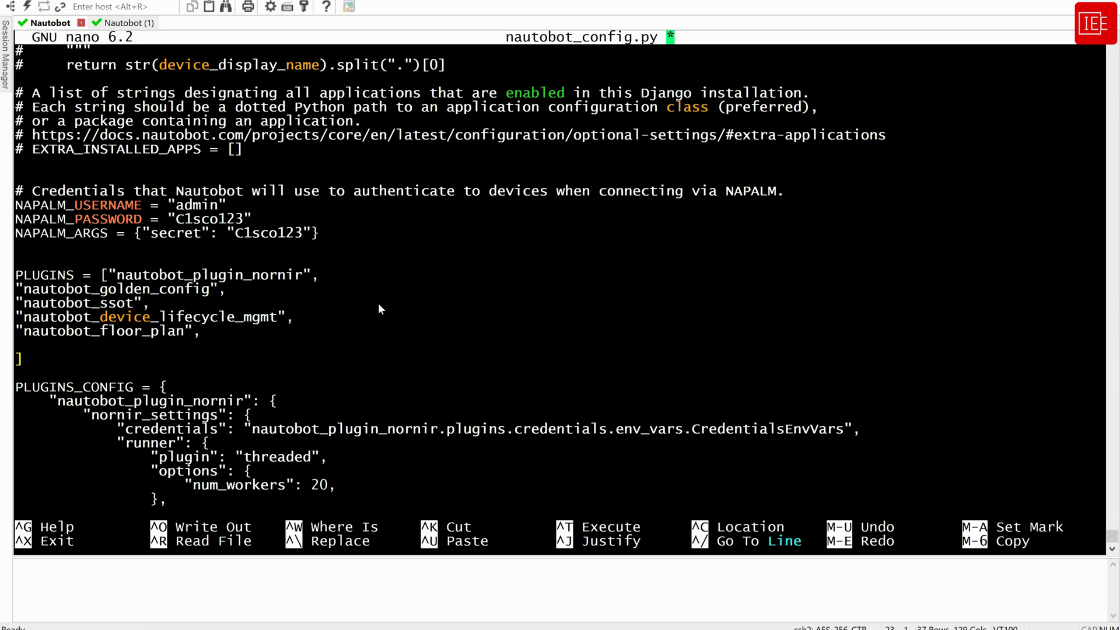
text("")
right_click(371, 332)
key(Right)
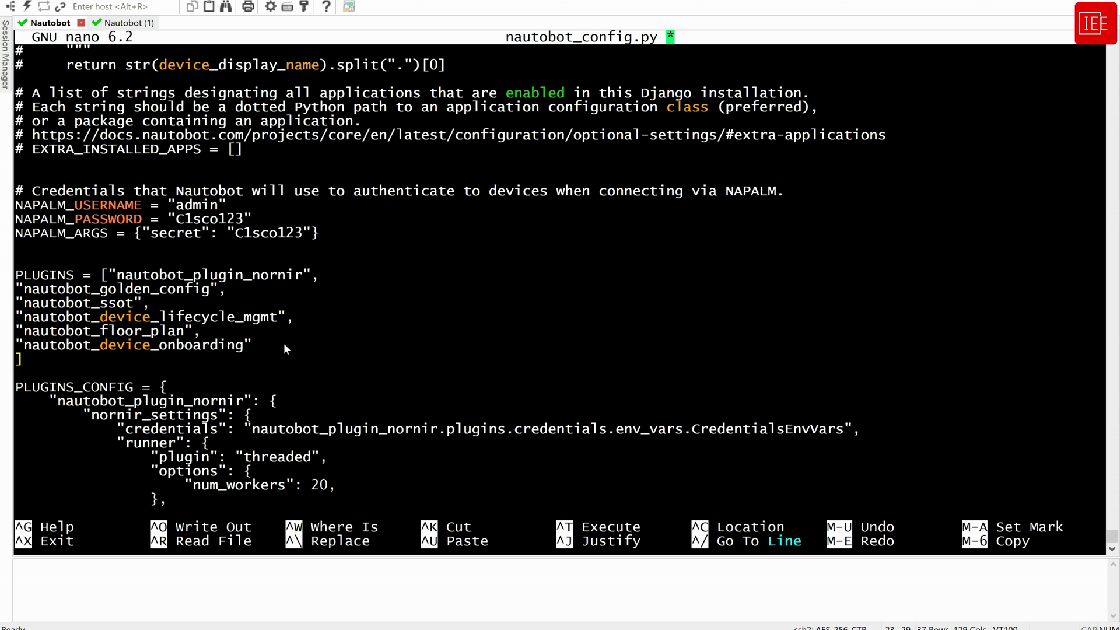
key(ctrl+z)
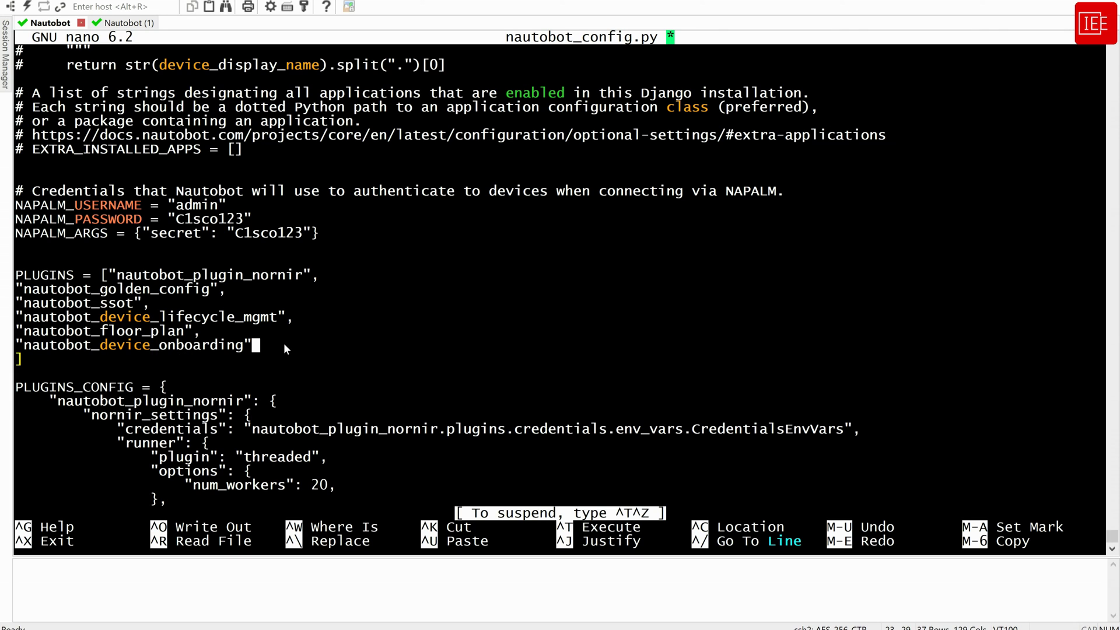
Save nautobot_config.py and exit nano
key(ctrl+x)
key(y)
key(Return)
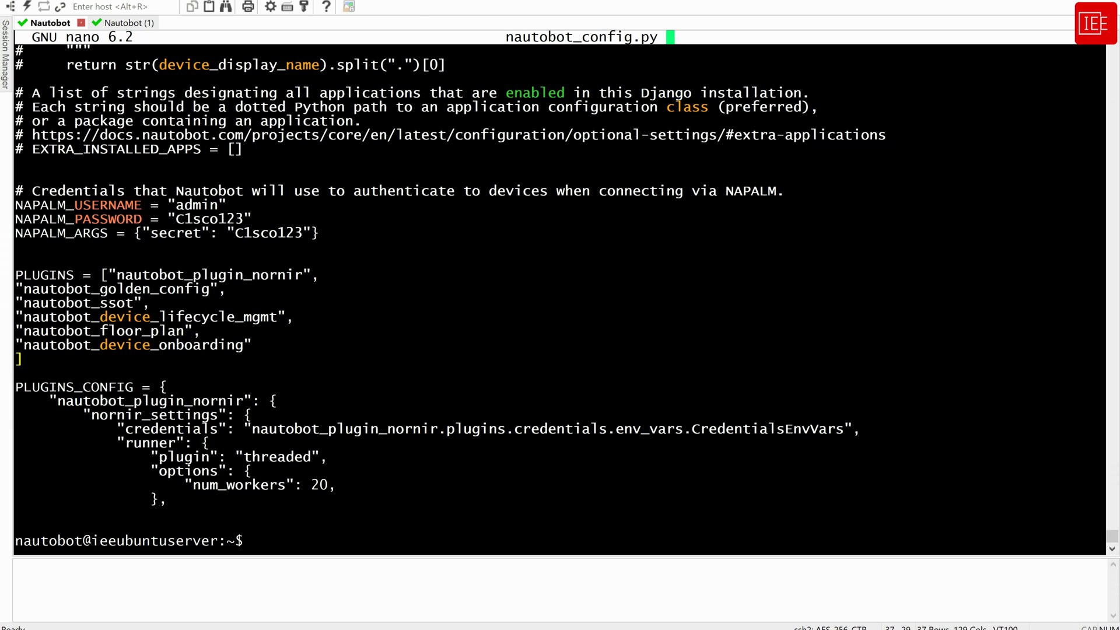
Run post_upgrade reporting six apps, then restart nautobot, nautobot-worker and nautobot-scheduler
right_click(439, 425)
key(Return)
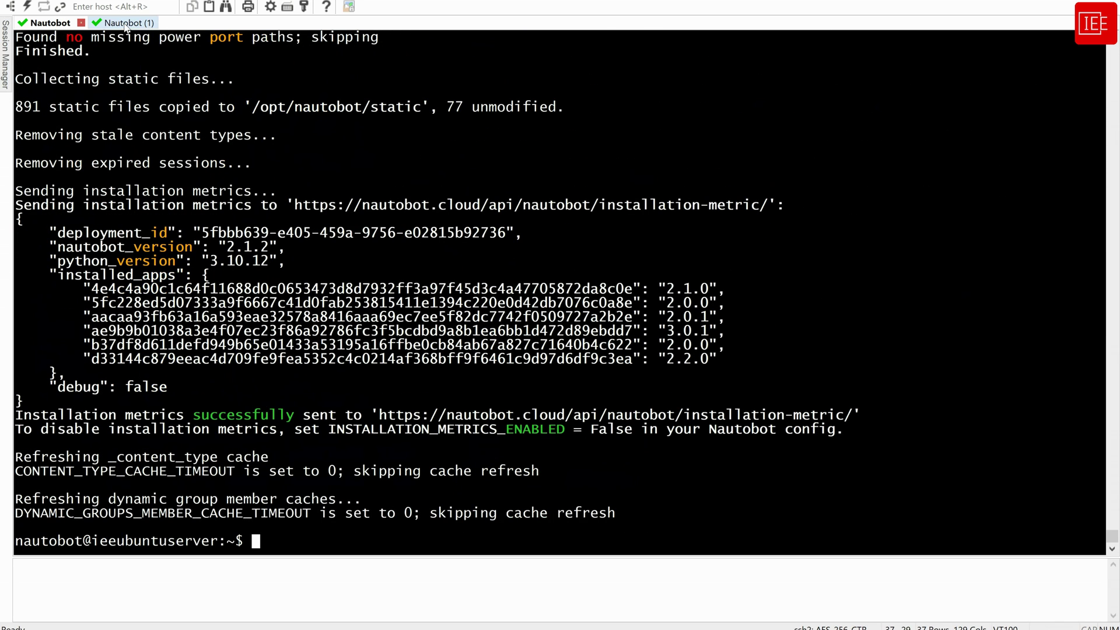
key(ctrl+Tab)
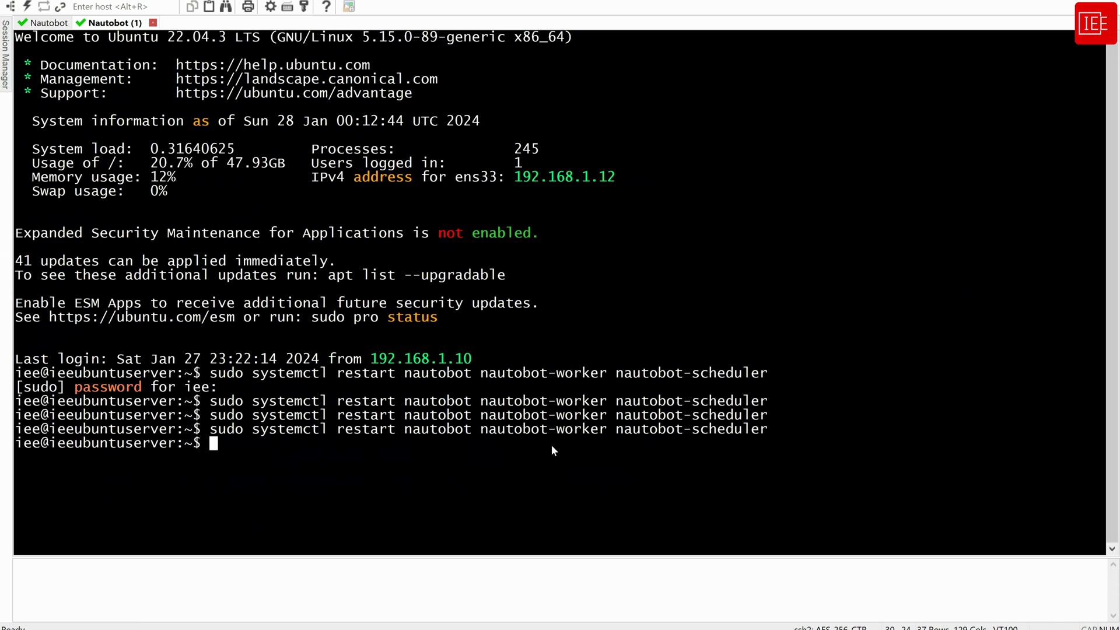
key(Up)
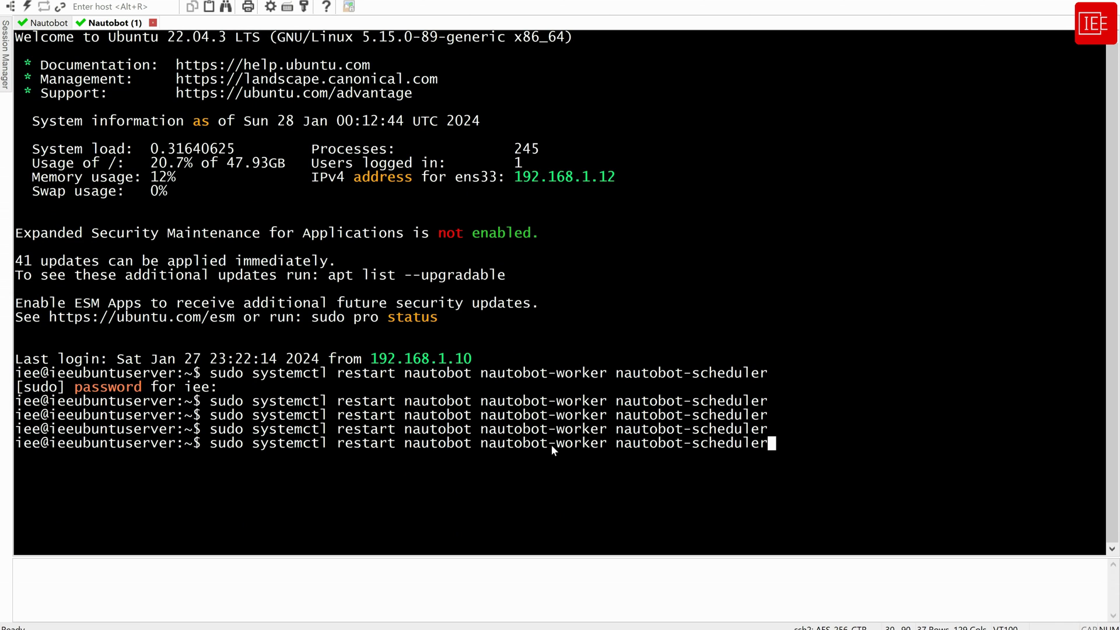
key(Return)
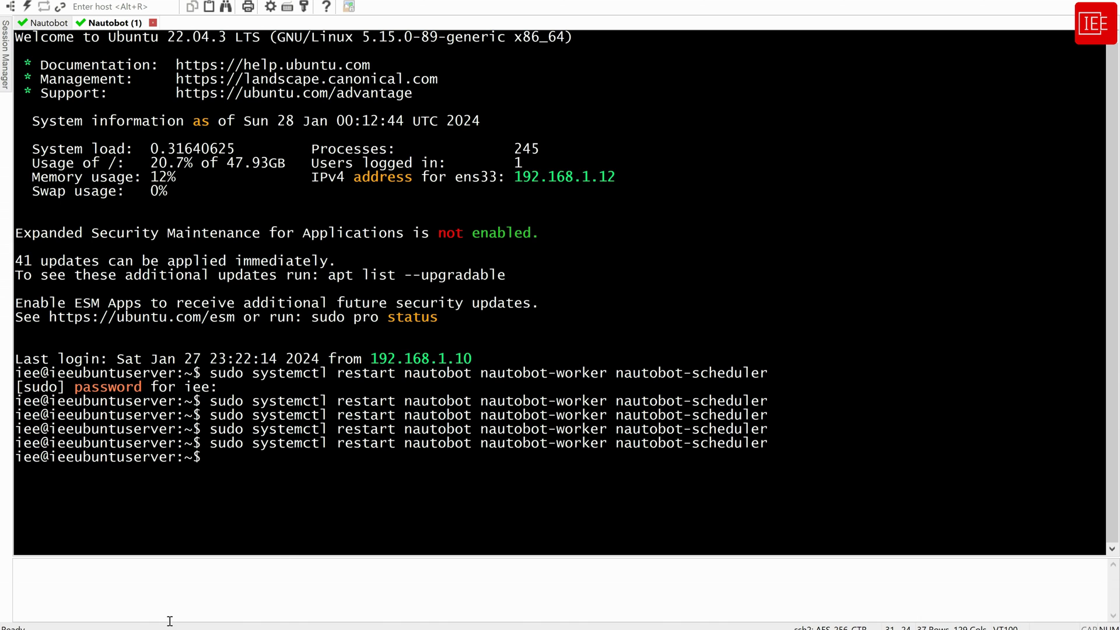
Reload Installed Plugins in Chrome to show Device Onboarding 3.0.1 as the sixth app
click(221, 623)
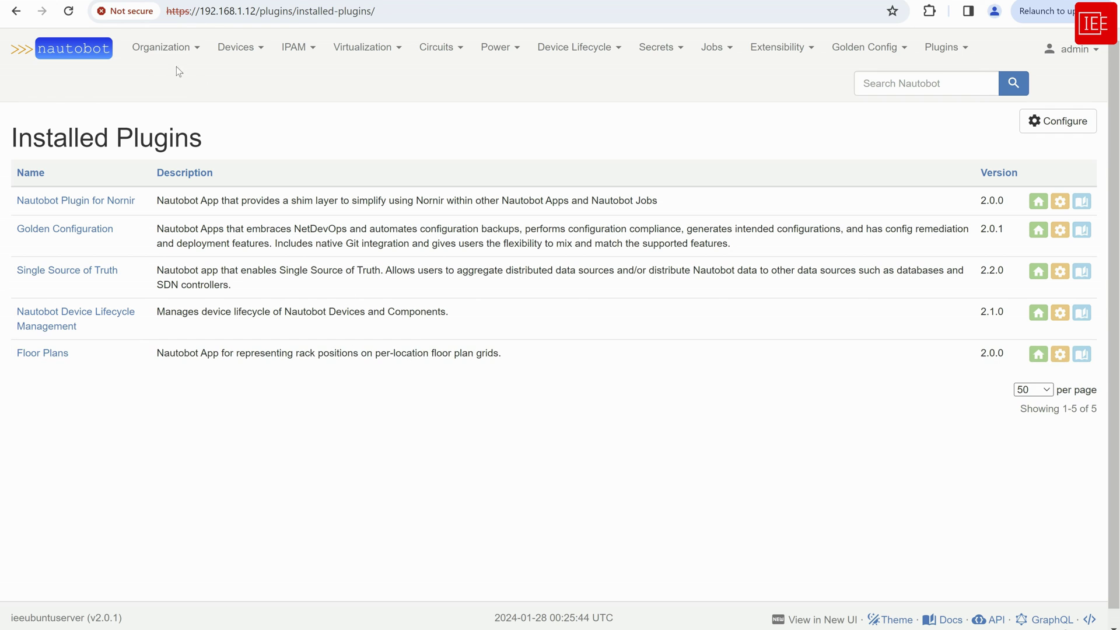
click(69, 11)
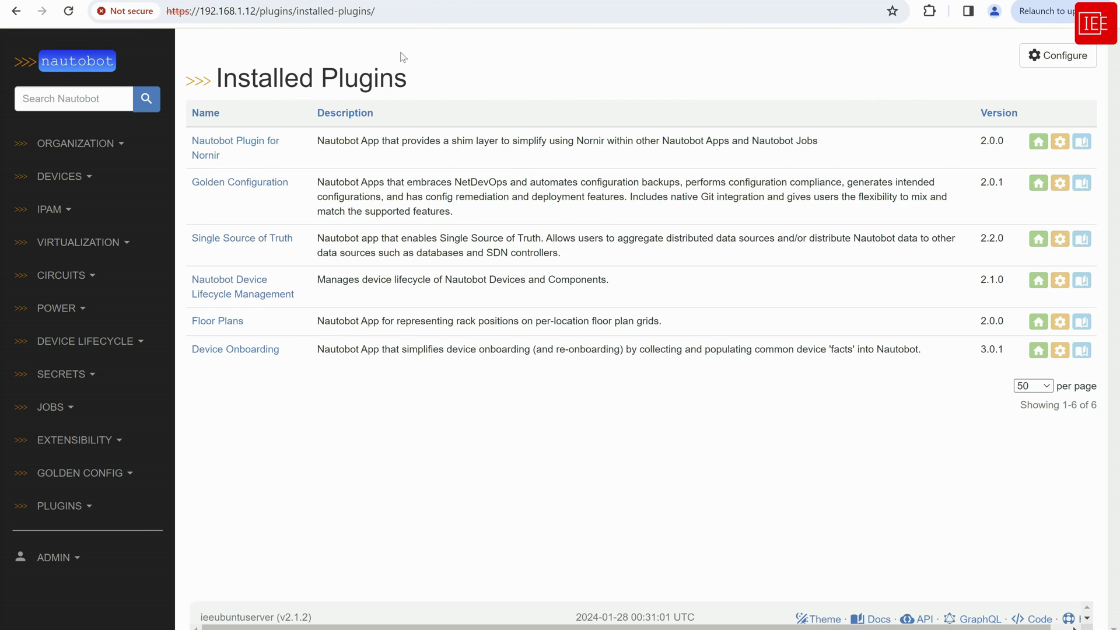